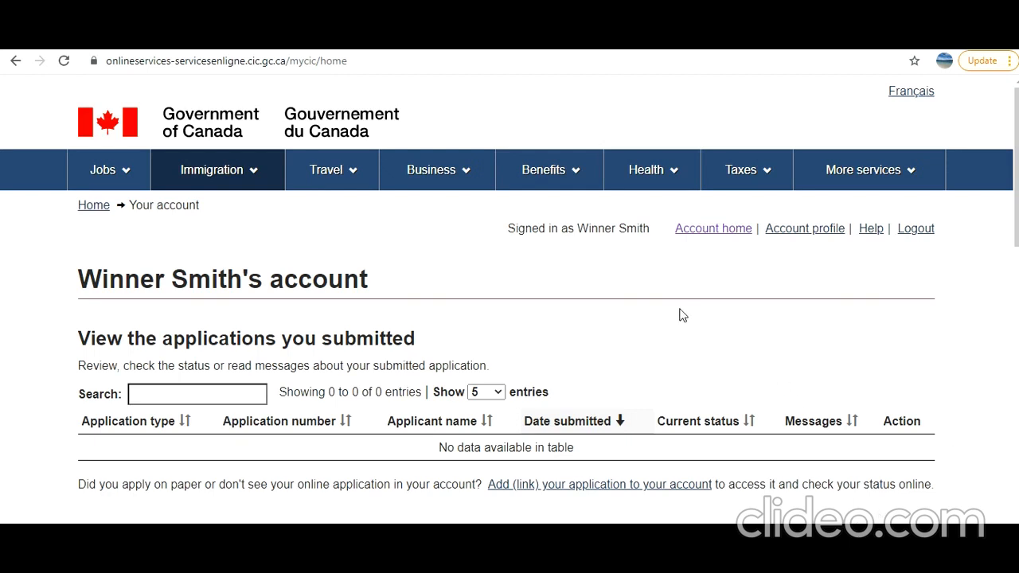
- Start the visitor visa, study and/or work permit questionnaire from Apply to come to Canada
{"action": "scroll", "coordinate": [670, 318], "scroll_direction": "down", "scroll_amount": 2}
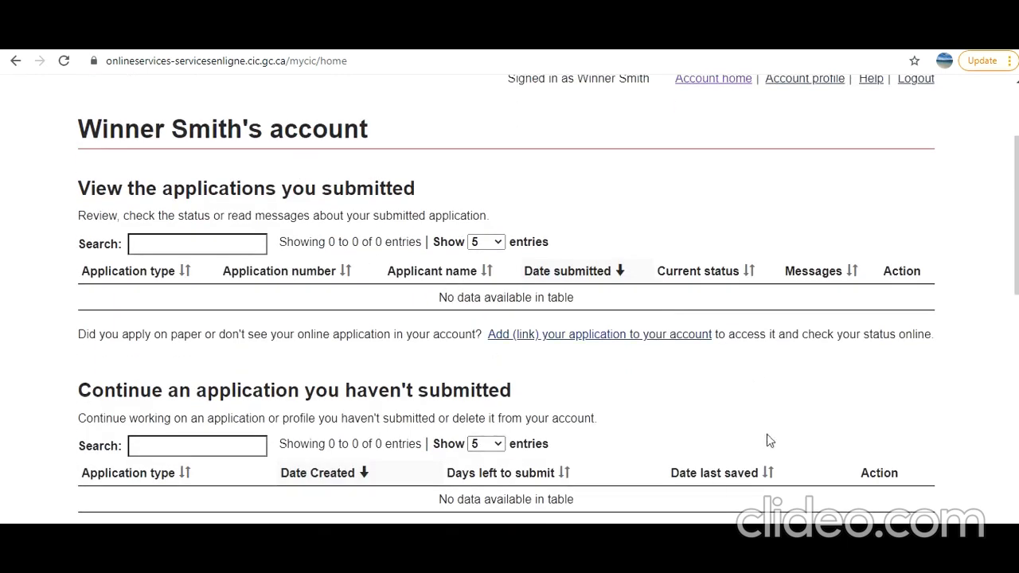
{"action": "scroll", "coordinate": [671, 446], "scroll_direction": "down", "scroll_amount": 1}
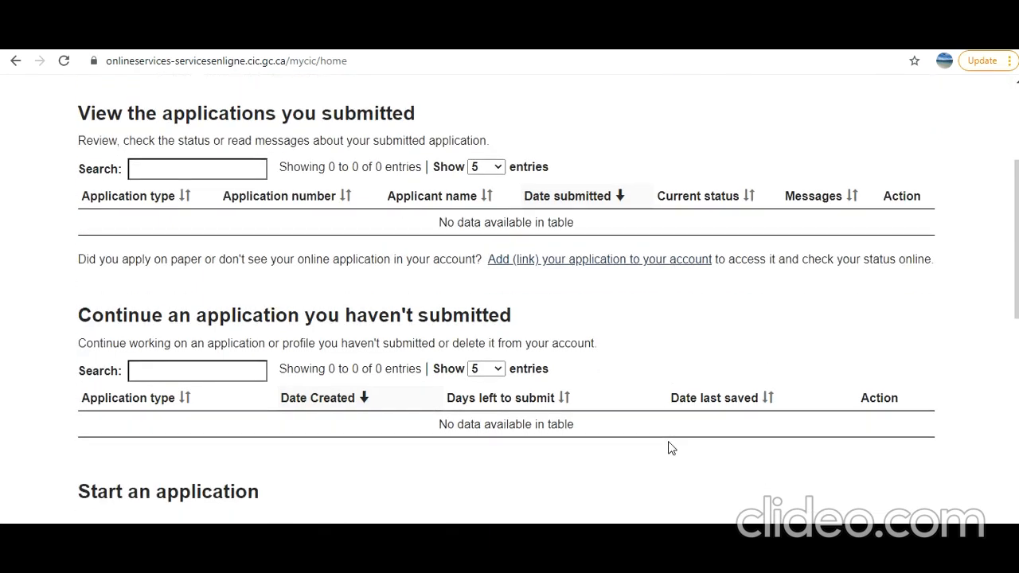
{"action": "scroll", "coordinate": [671, 448], "scroll_direction": "down", "scroll_amount": 2}
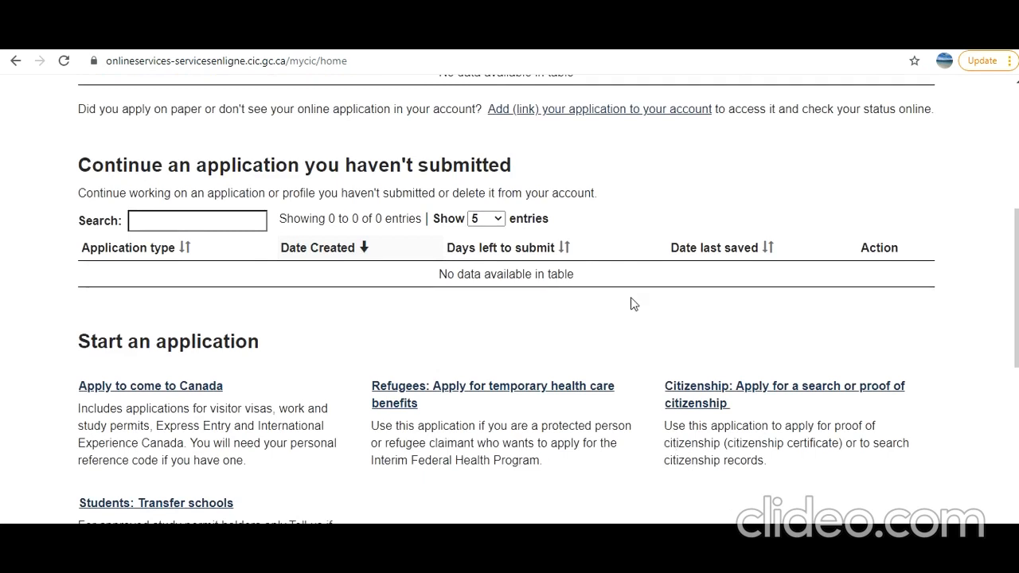
{"action": "scroll", "coordinate": [633, 303], "scroll_direction": "down", "scroll_amount": 3}
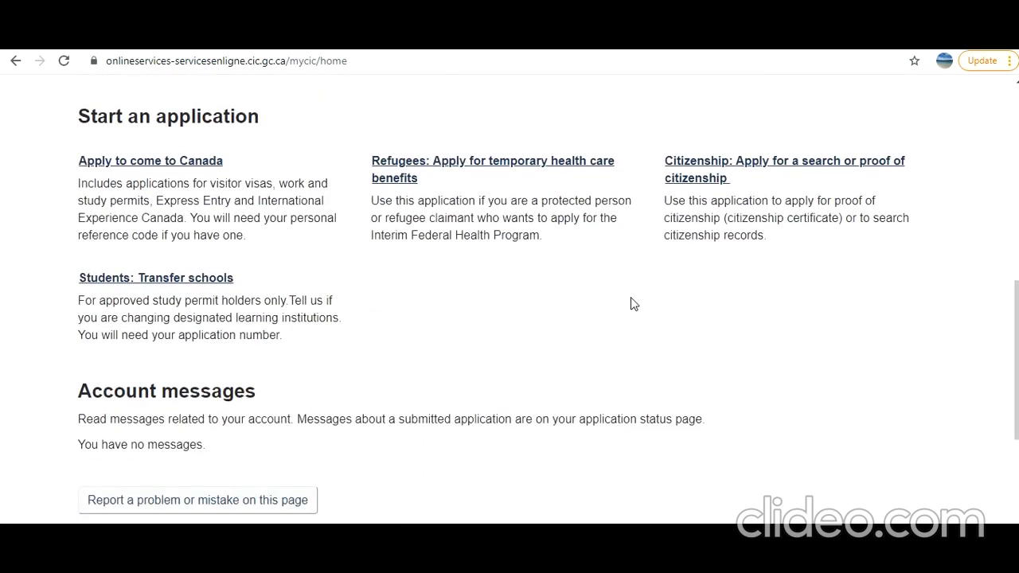
{"action": "scroll", "coordinate": [633, 304], "scroll_direction": "down", "scroll_amount": 1}
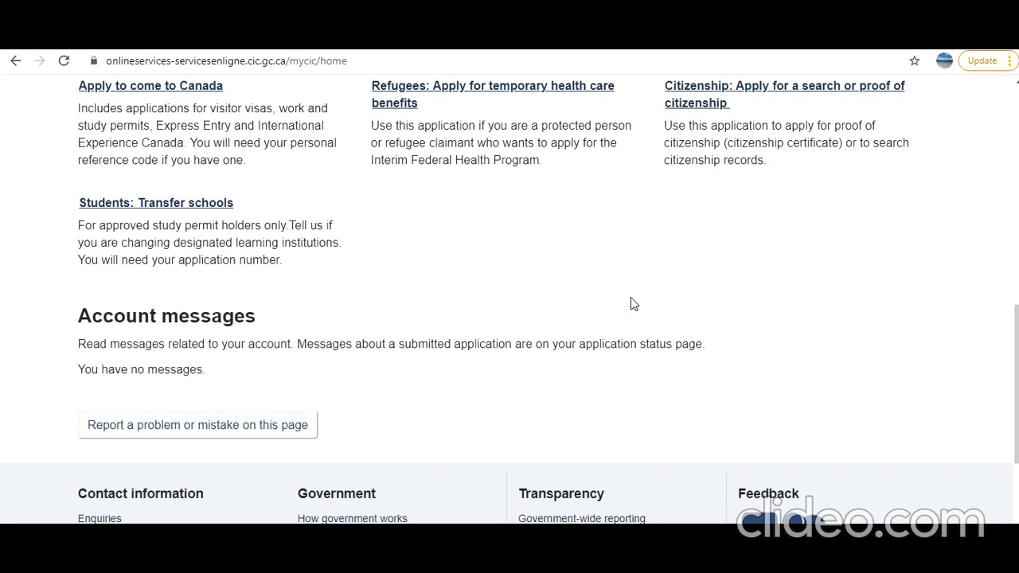
{"action": "scroll", "coordinate": [634, 304], "scroll_direction": "up", "scroll_amount": 5}
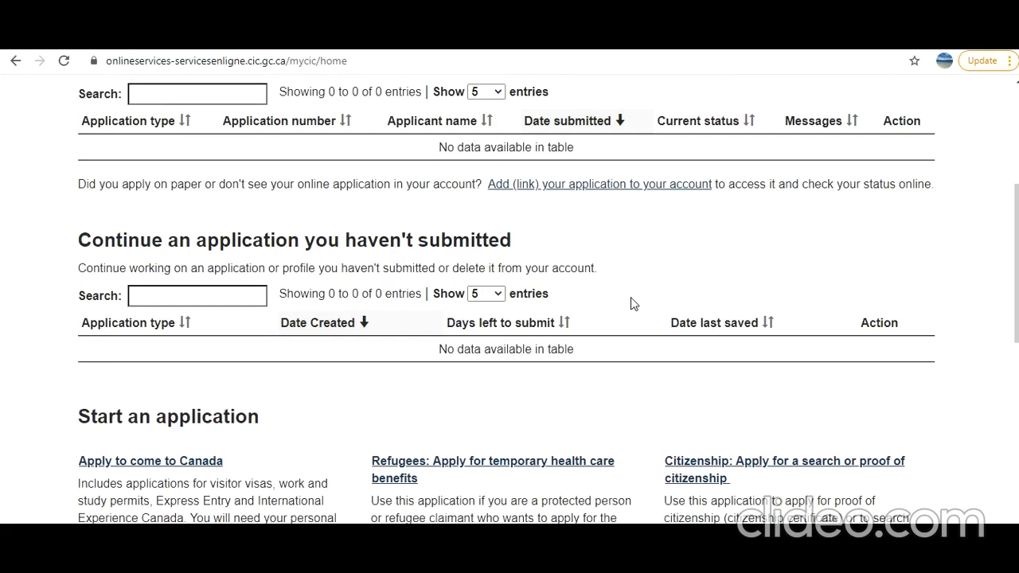
{"action": "scroll", "coordinate": [630, 297], "scroll_direction": "up", "scroll_amount": 1}
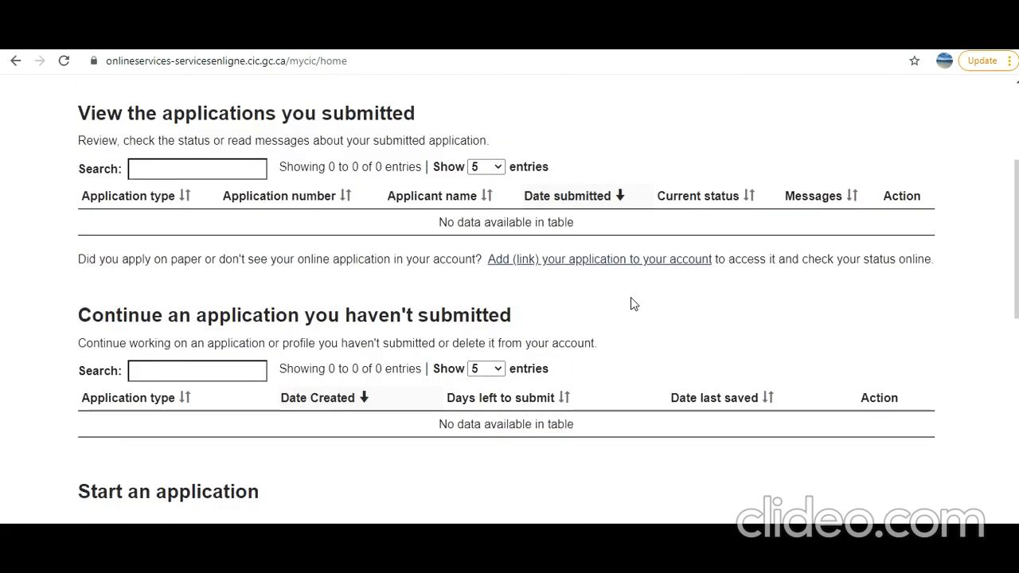
{"action": "scroll", "coordinate": [632, 299], "scroll_direction": "down", "scroll_amount": 2}
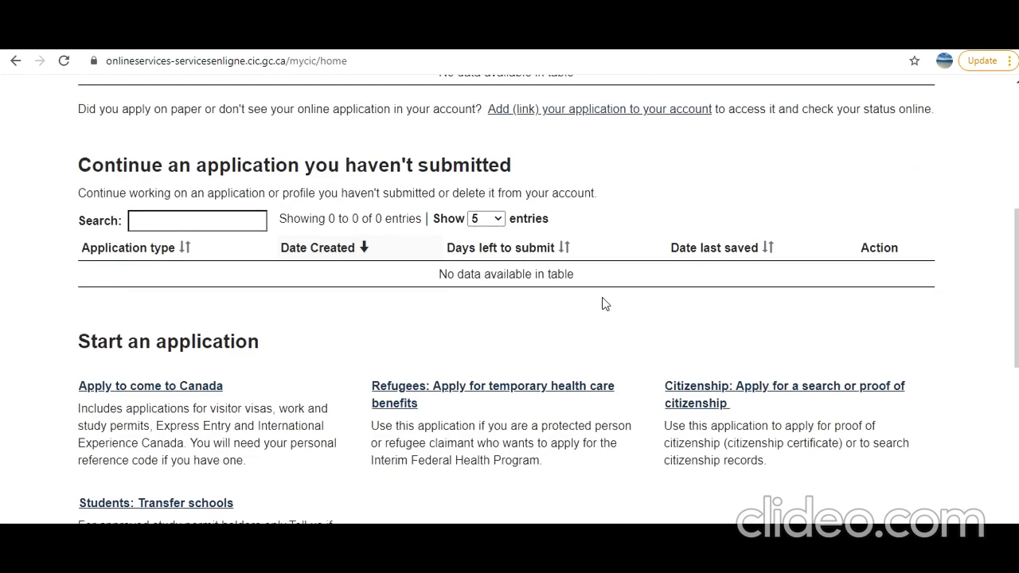
{"action": "left_click", "coordinate": [183, 387]}
{"action": "scroll", "coordinate": [310, 382], "scroll_direction": "down", "scroll_amount": 5}
{"action": "left_click", "coordinate": [233, 342]}
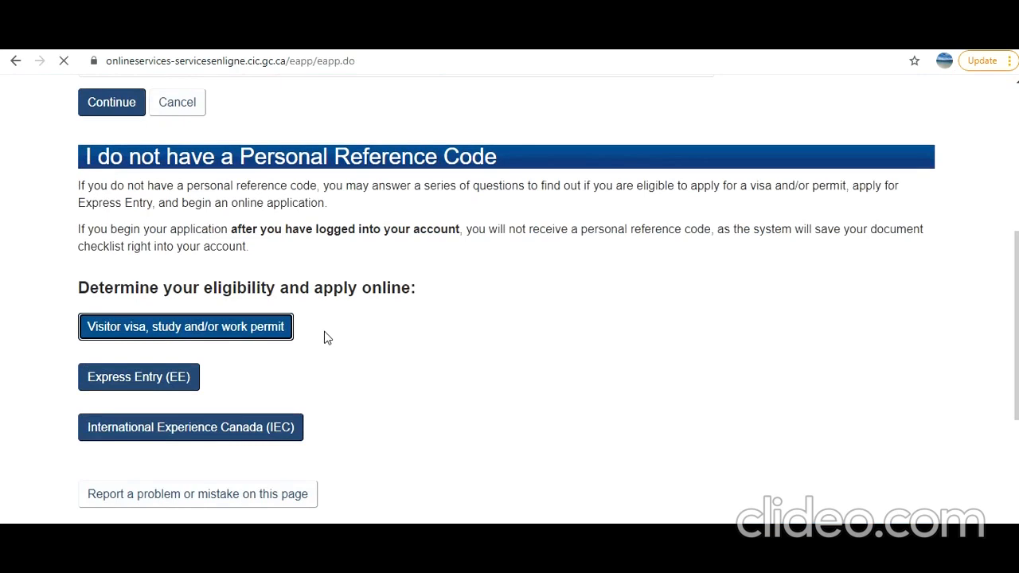
- Answer Work as the purpose and a temporary stay of more than 6 months
{"action": "scroll", "coordinate": [131, 233], "scroll_direction": "down", "scroll_amount": 2}
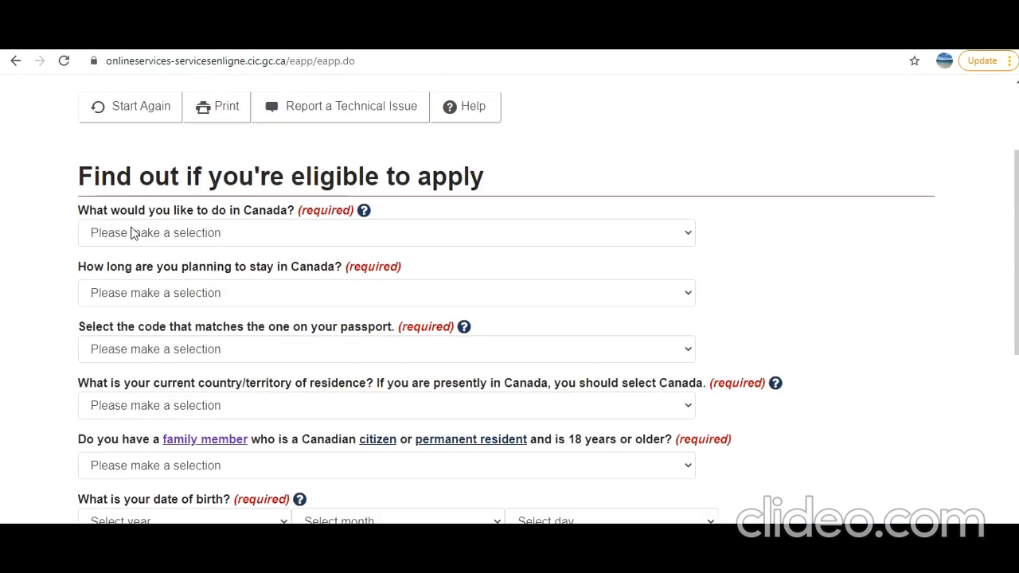
{"action": "left_click", "coordinate": [255, 237]}
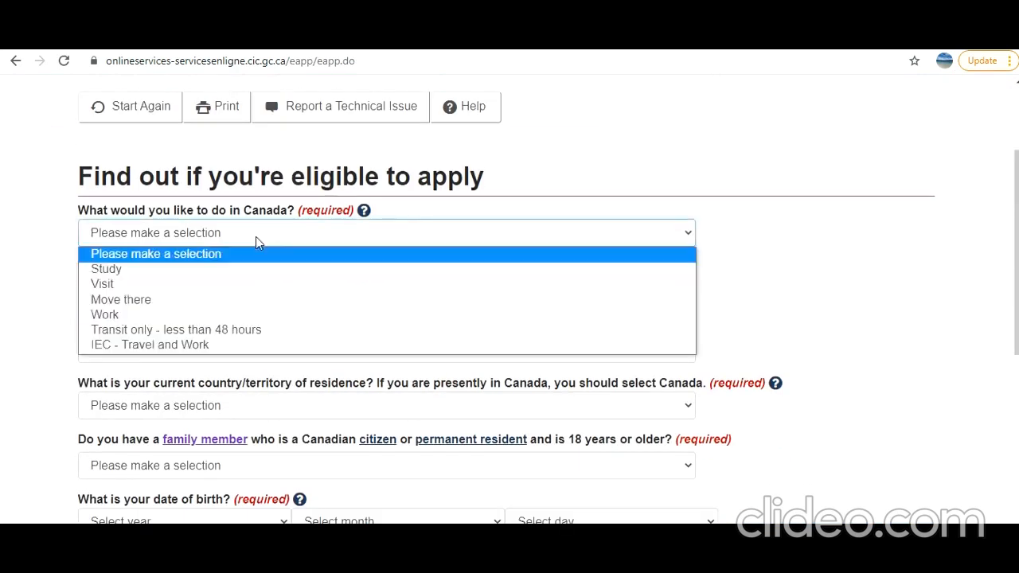
{"action": "left_click", "coordinate": [242, 317]}
{"action": "scroll", "coordinate": [244, 320], "scroll_direction": "down", "scroll_amount": 2}
{"action": "scroll", "coordinate": [244, 323], "scroll_direction": "up", "scroll_amount": 1}
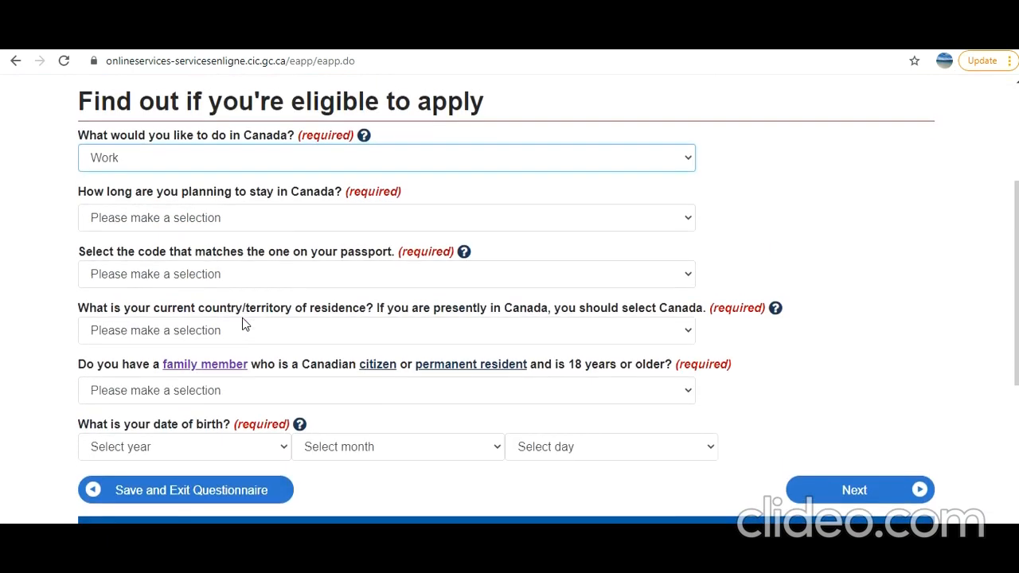
{"action": "left_click", "coordinate": [272, 223]}
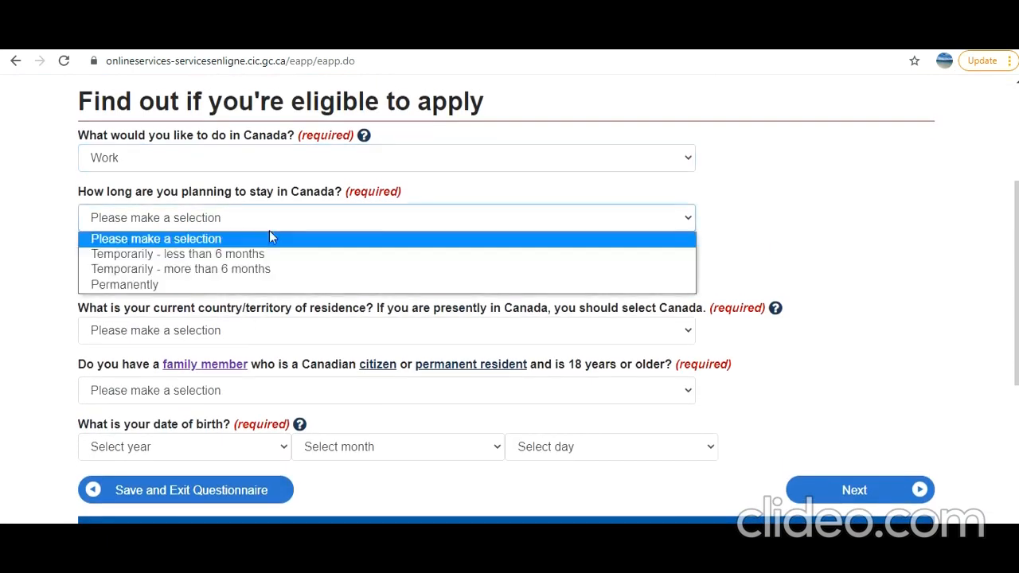
{"action": "left_click", "coordinate": [262, 276]}
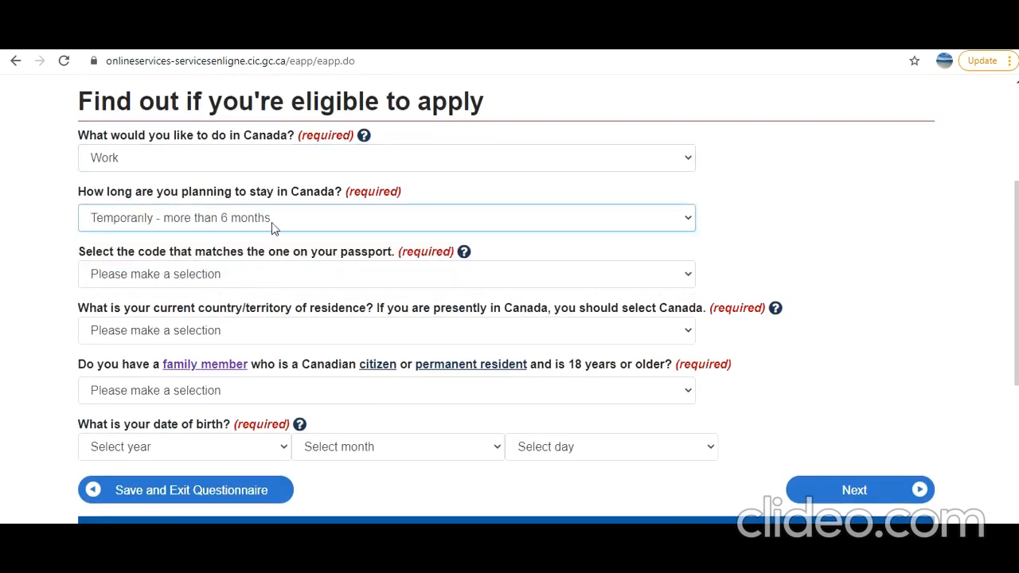
- Select IND (India) as the passport country code
{"action": "left_click", "coordinate": [263, 283]}
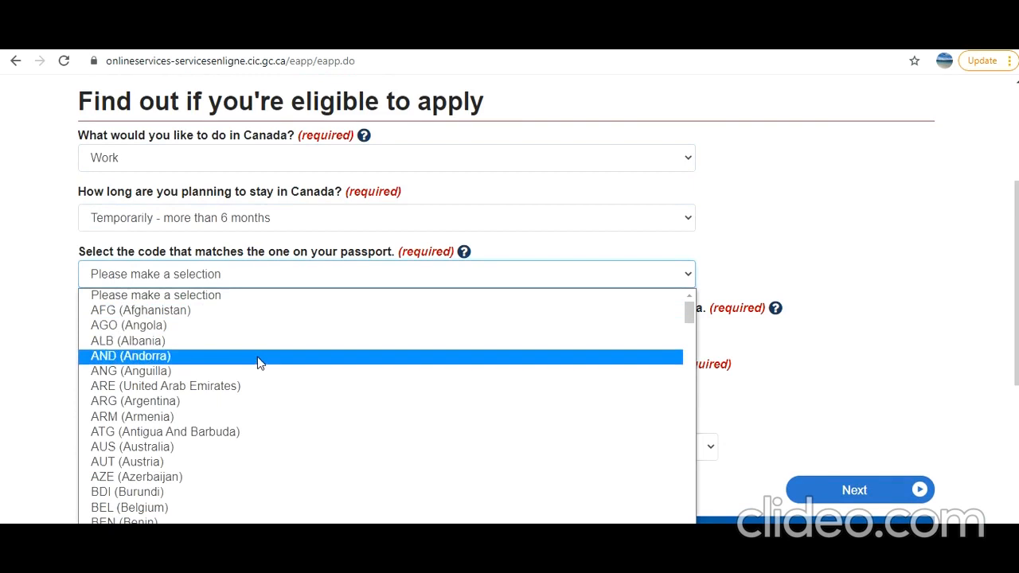
{"action": "key", "text": "i"}
{"action": "key", "text": "r"}
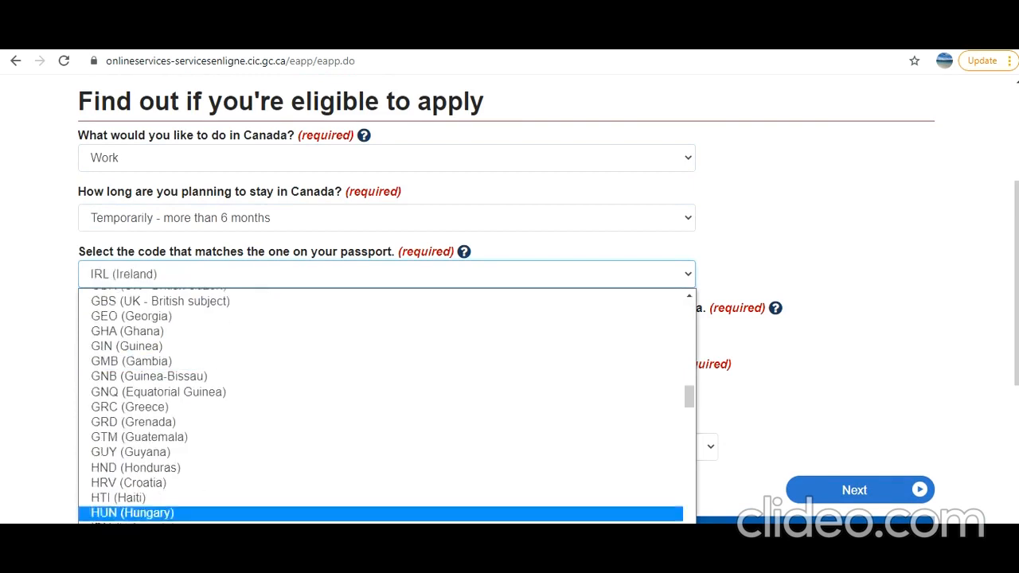
{"action": "left_click", "coordinate": [120, 543]}
{"action": "left_click", "coordinate": [28, 241]}
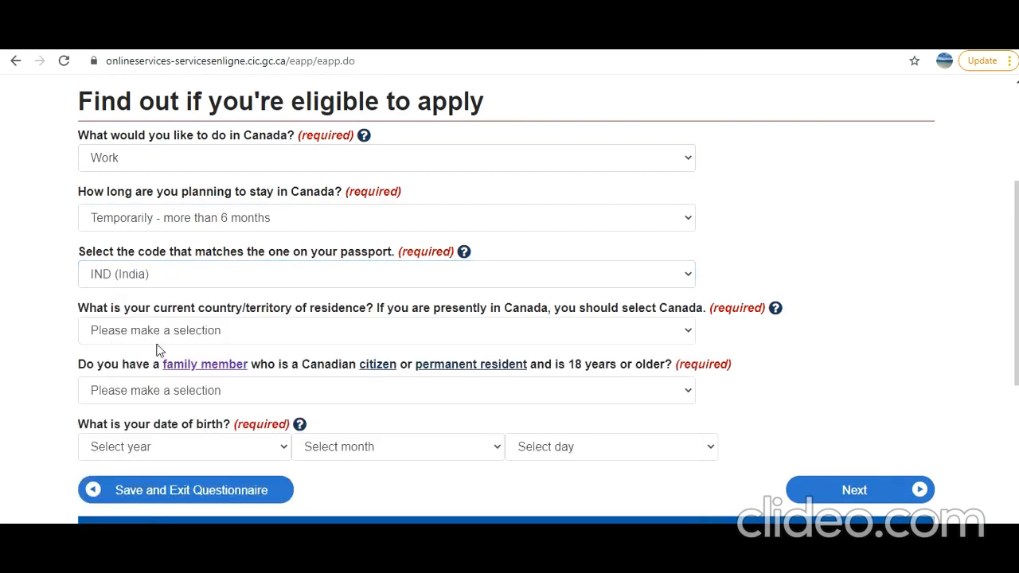
{"action": "scroll", "coordinate": [163, 338], "scroll_direction": "down", "scroll_amount": 1}
- Set country of residence to Canada and answer No to having a Canadian family member
{"action": "left_click", "coordinate": [207, 262]}
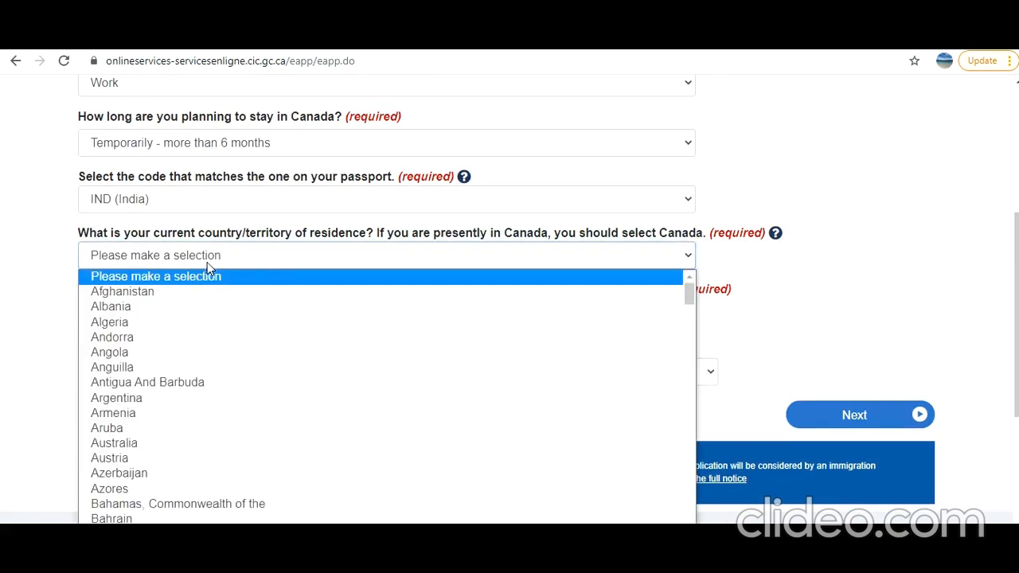
{"action": "scroll", "coordinate": [199, 421], "scroll_direction": "down", "scroll_amount": 4}
{"action": "scroll", "coordinate": [199, 421], "scroll_direction": "down", "scroll_amount": 4}
{"action": "scroll", "coordinate": [199, 421], "scroll_direction": "up", "scroll_amount": 2}
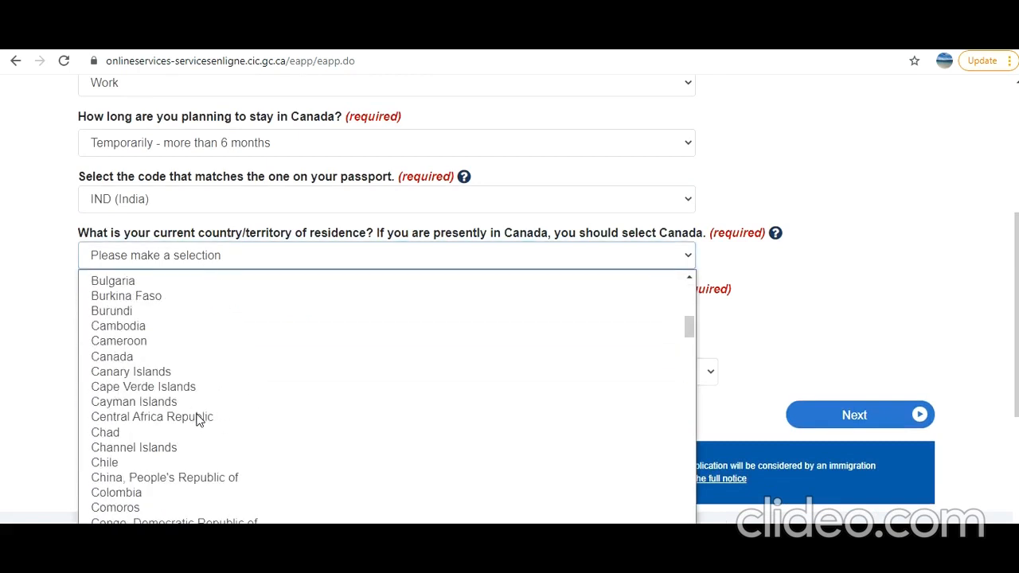
{"action": "left_click", "coordinate": [179, 360]}
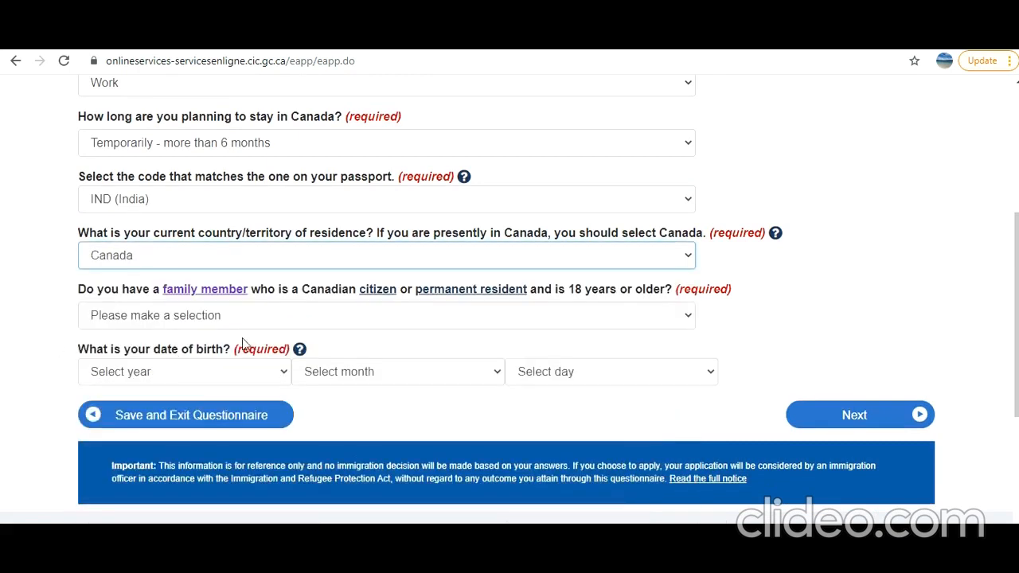
{"action": "left_click", "coordinate": [265, 315]}
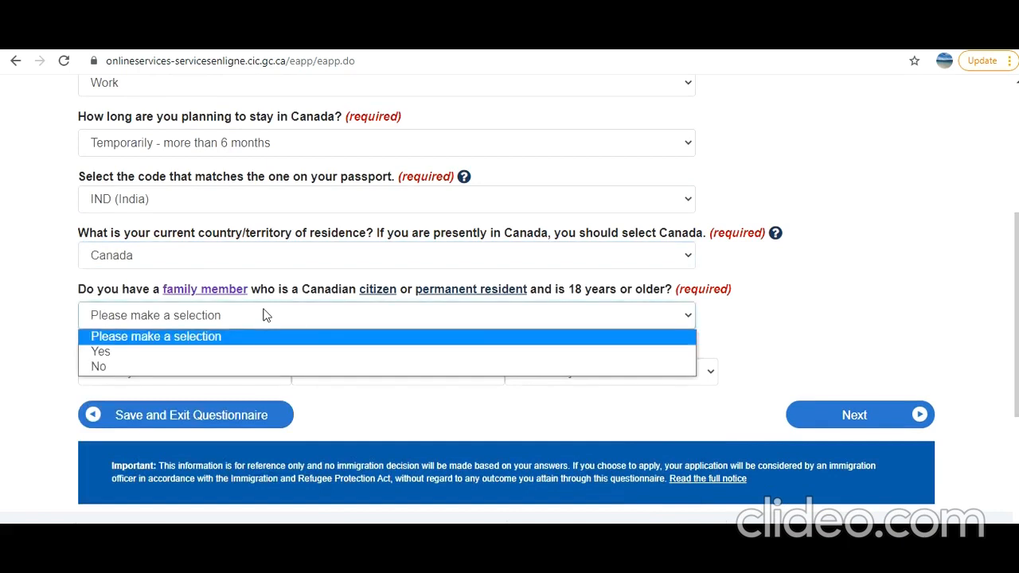
{"action": "left_click", "coordinate": [232, 368]}
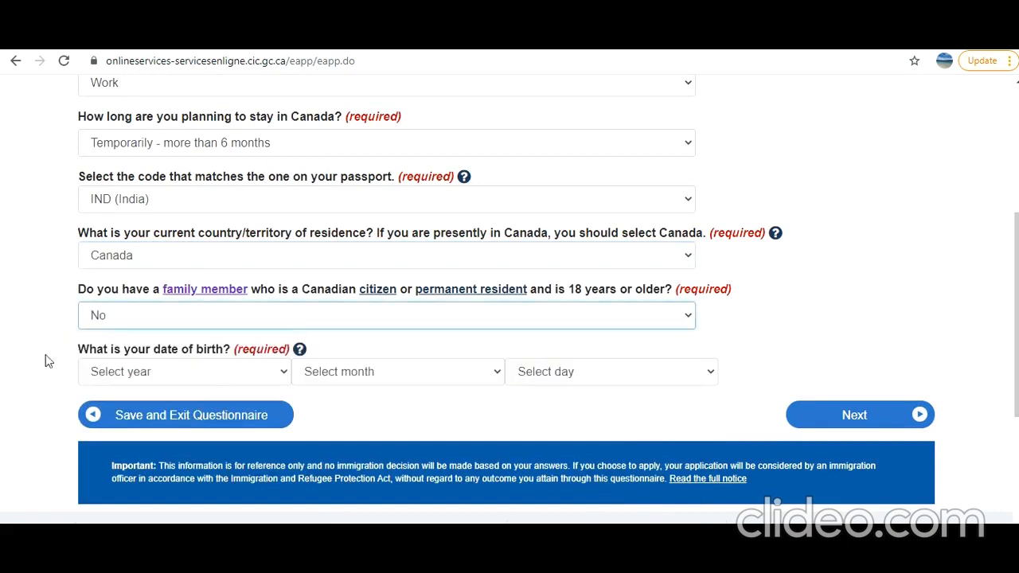
{"action": "left_click", "coordinate": [225, 383]}
{"action": "scroll", "coordinate": [227, 151], "scroll_direction": "down", "scroll_amount": 5}
{"action": "scroll", "coordinate": [224, 159], "scroll_direction": "up", "scroll_amount": 5}
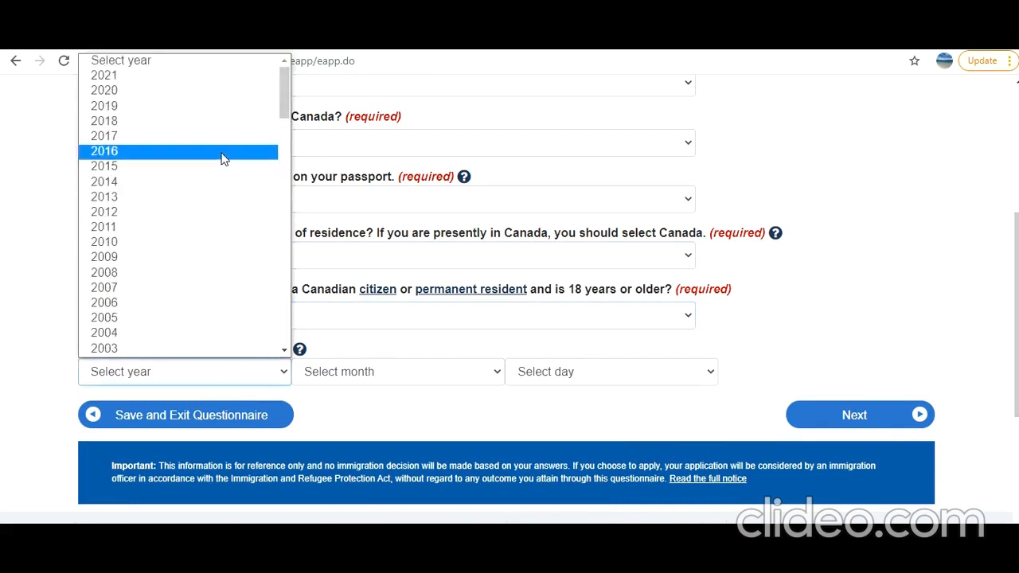
{"action": "scroll", "coordinate": [223, 160], "scroll_direction": "down", "scroll_amount": 10}
{"action": "scroll", "coordinate": [223, 159], "scroll_direction": "up", "scroll_amount": 5}
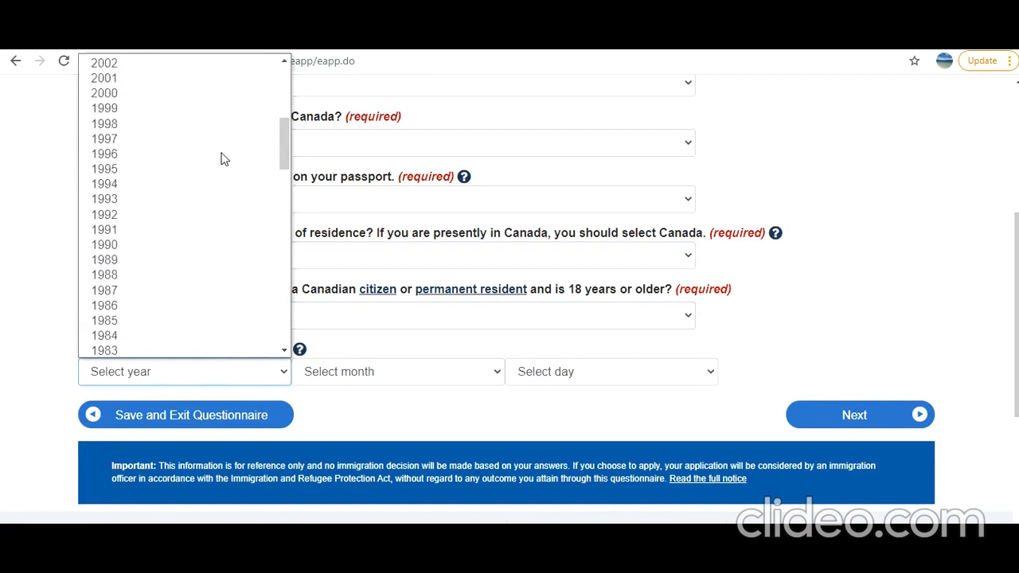
{"action": "left_click", "coordinate": [130, 169]}
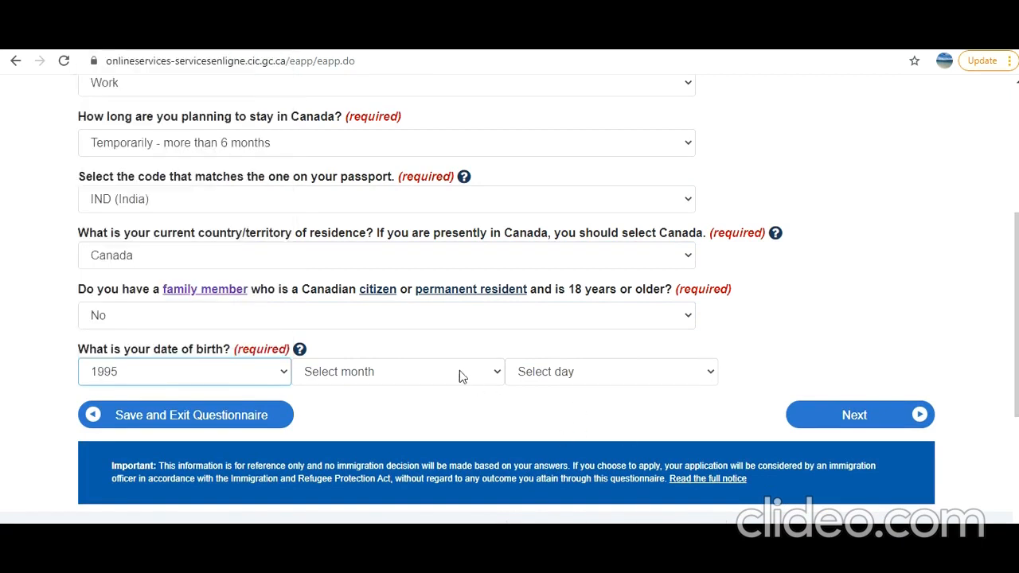
{"action": "left_click", "coordinate": [454, 373]}
{"action": "left_click", "coordinate": [398, 257]}
{"action": "left_click", "coordinate": [596, 381]}
{"action": "scroll", "coordinate": [593, 127], "scroll_direction": "down", "scroll_amount": 1}
{"action": "left_click", "coordinate": [584, 61]}
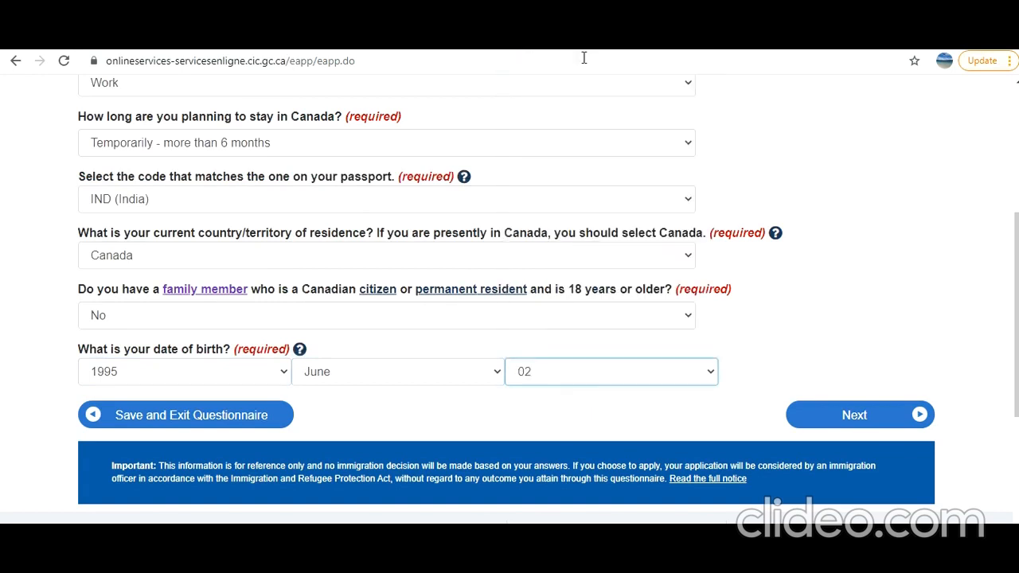
{"action": "left_click", "coordinate": [620, 374]}
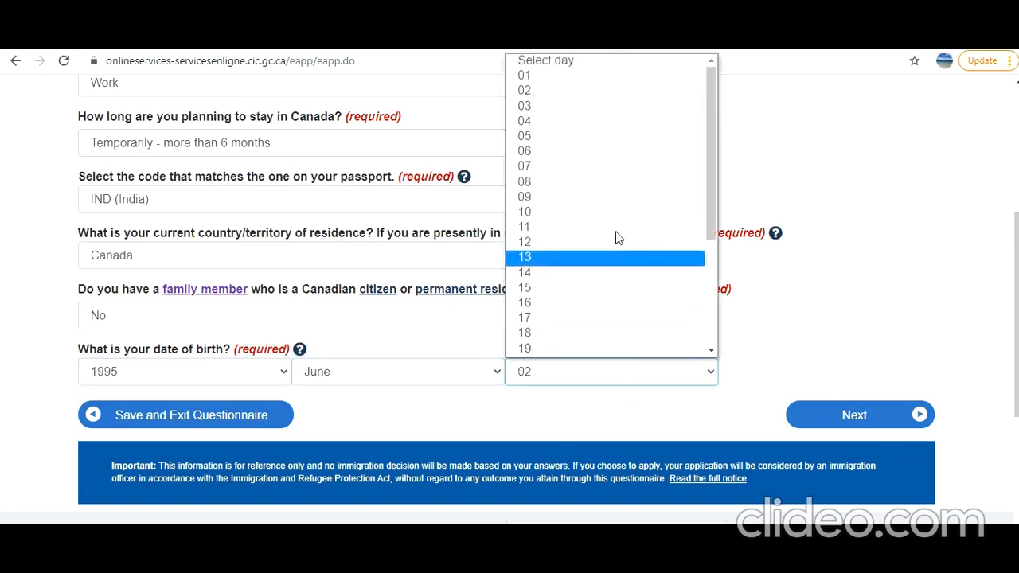
{"action": "left_click", "coordinate": [568, 75]}
{"action": "left_click", "coordinate": [833, 422]}
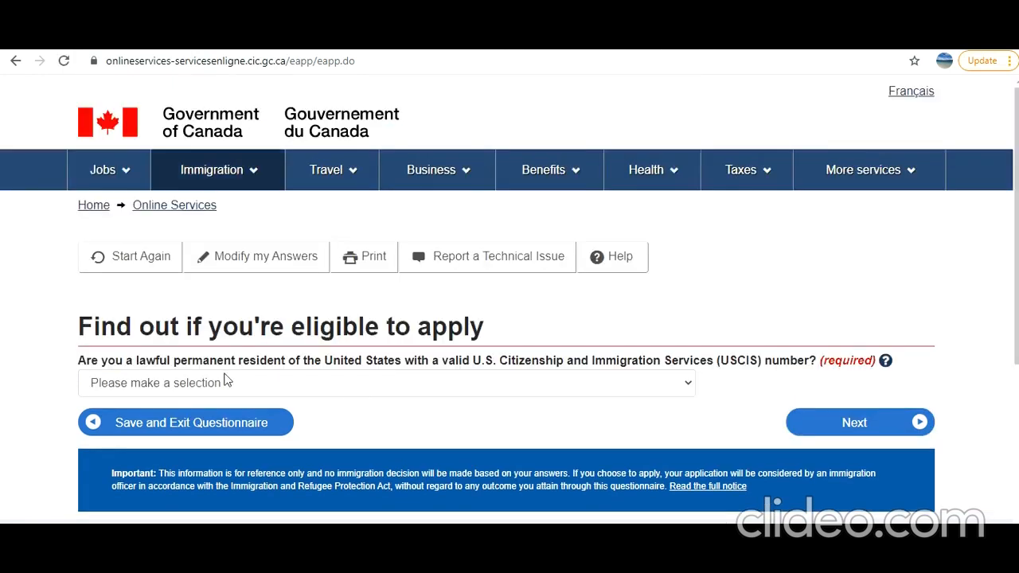
- Answer No to U.S. permanent residence and choose Student as current immigration status
{"action": "left_click", "coordinate": [216, 383]}
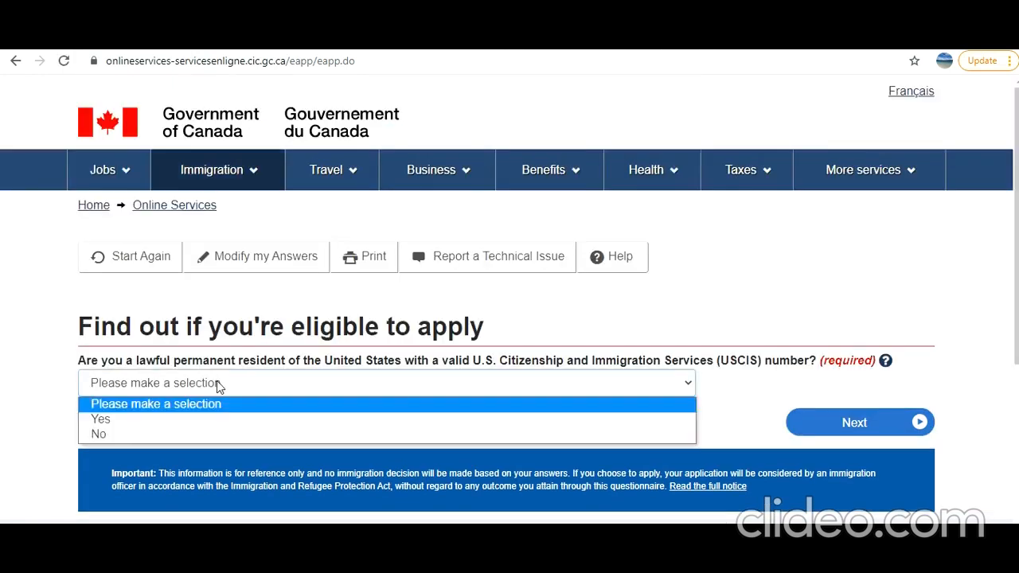
{"action": "left_click", "coordinate": [201, 431]}
{"action": "left_click", "coordinate": [812, 427]}
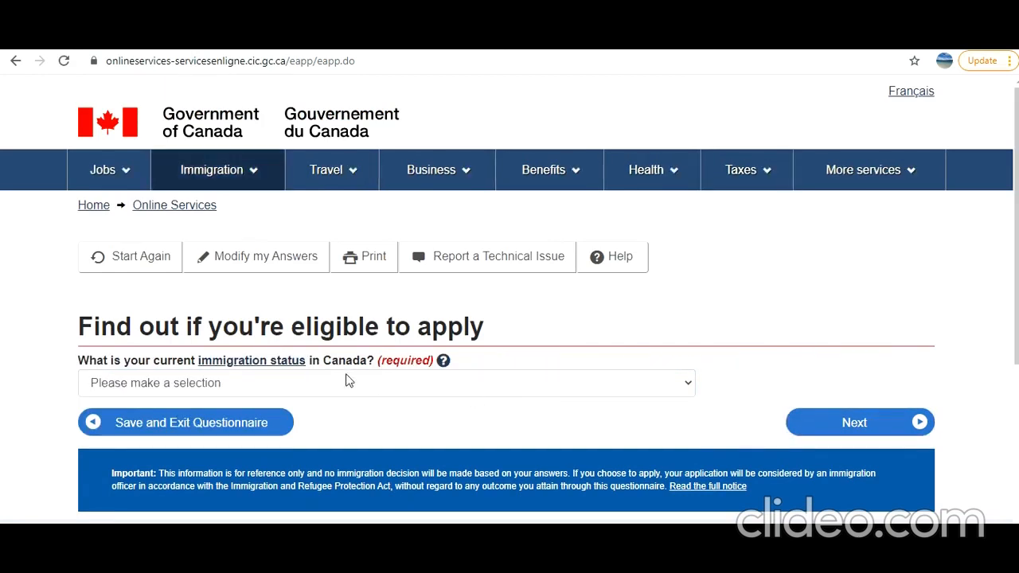
{"action": "left_click", "coordinate": [357, 389]}
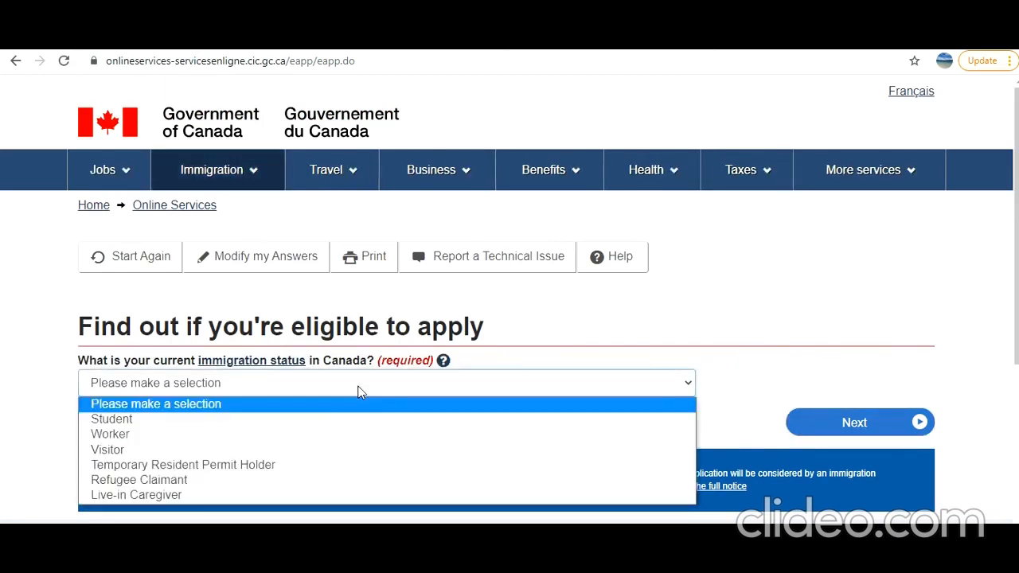
{"action": "left_click", "coordinate": [334, 426]}
{"action": "left_click", "coordinate": [852, 423]}
- Answer No to on- and off-campus work, Yes to recently graduated, No to work-as-studies
{"action": "scroll", "coordinate": [557, 369], "scroll_direction": "down", "scroll_amount": 1}
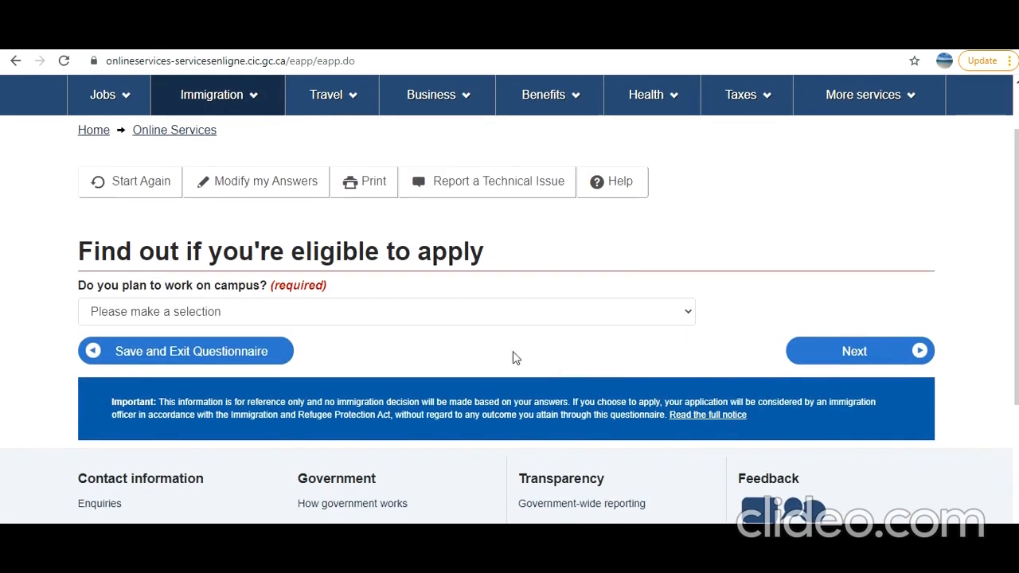
{"action": "left_click", "coordinate": [459, 306]}
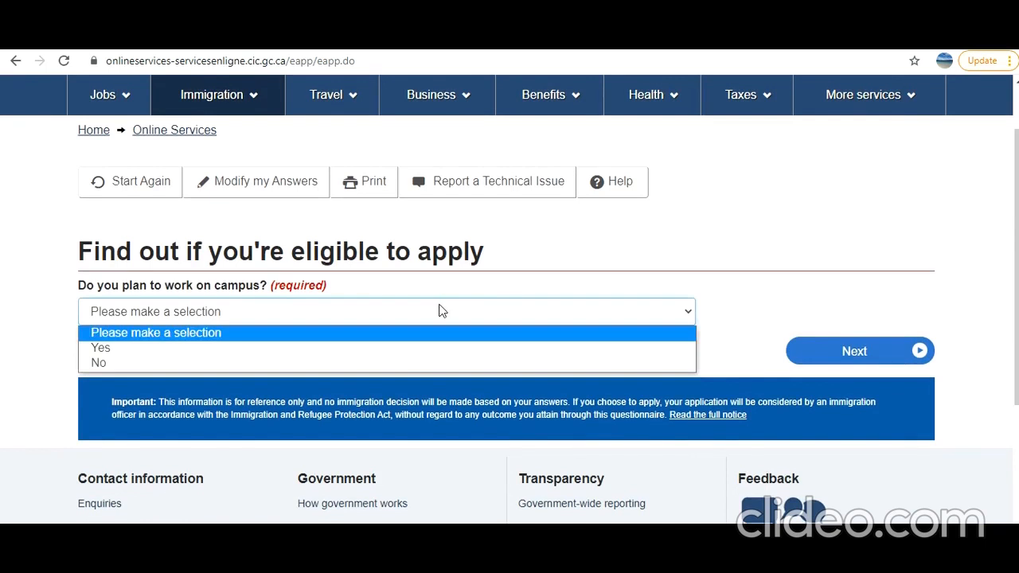
{"action": "left_click", "coordinate": [409, 364]}
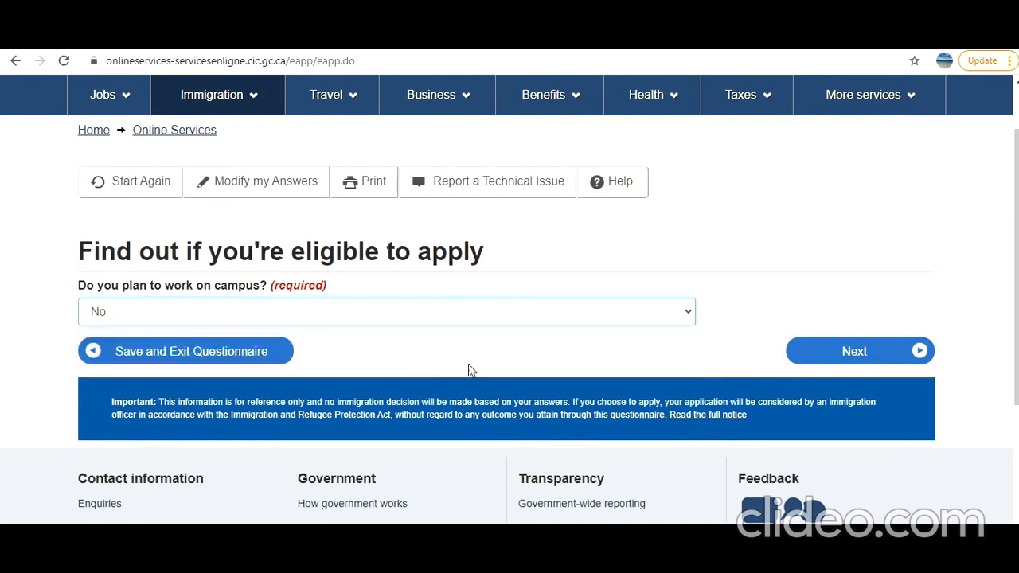
{"action": "left_click", "coordinate": [847, 350]}
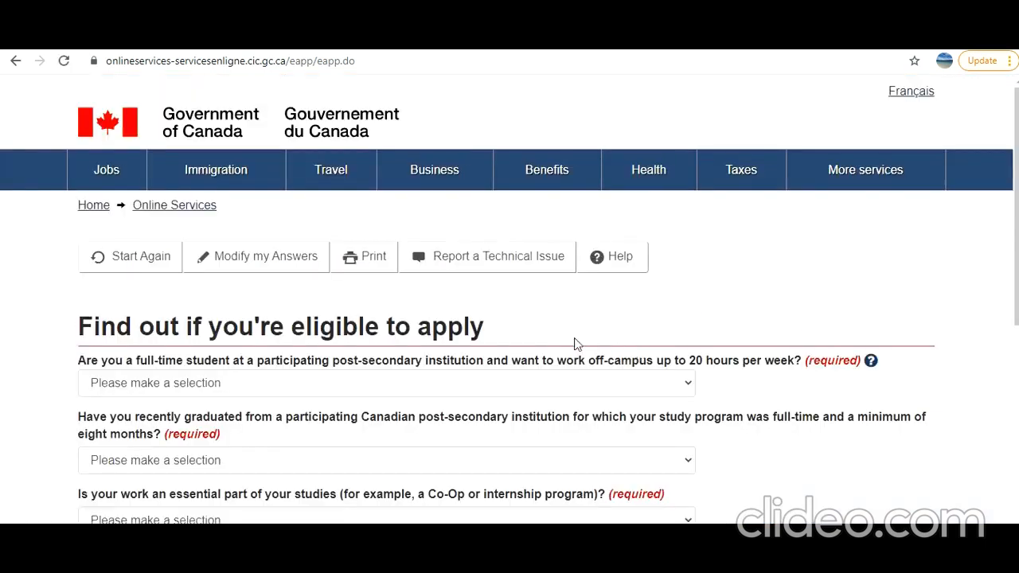
{"action": "scroll", "coordinate": [602, 348], "scroll_direction": "down", "scroll_amount": 2}
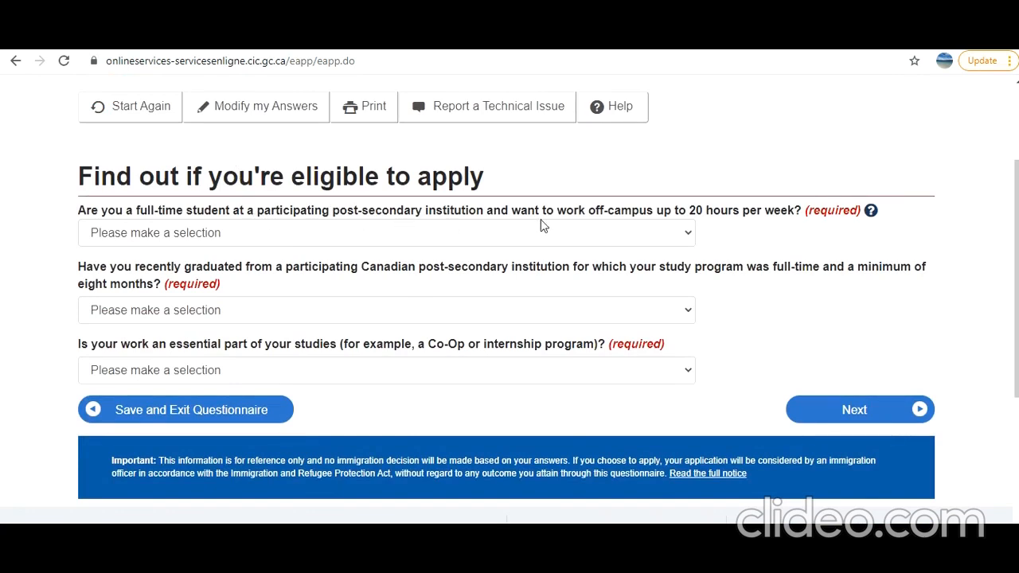
{"action": "left_click", "coordinate": [644, 232]}
{"action": "left_click", "coordinate": [523, 285]}
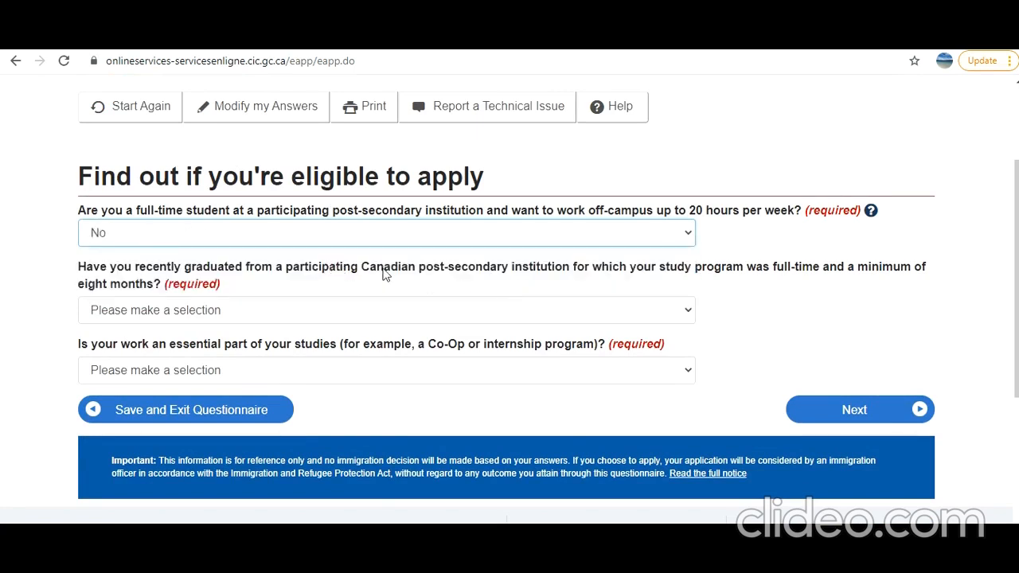
{"action": "left_click", "coordinate": [565, 311]}
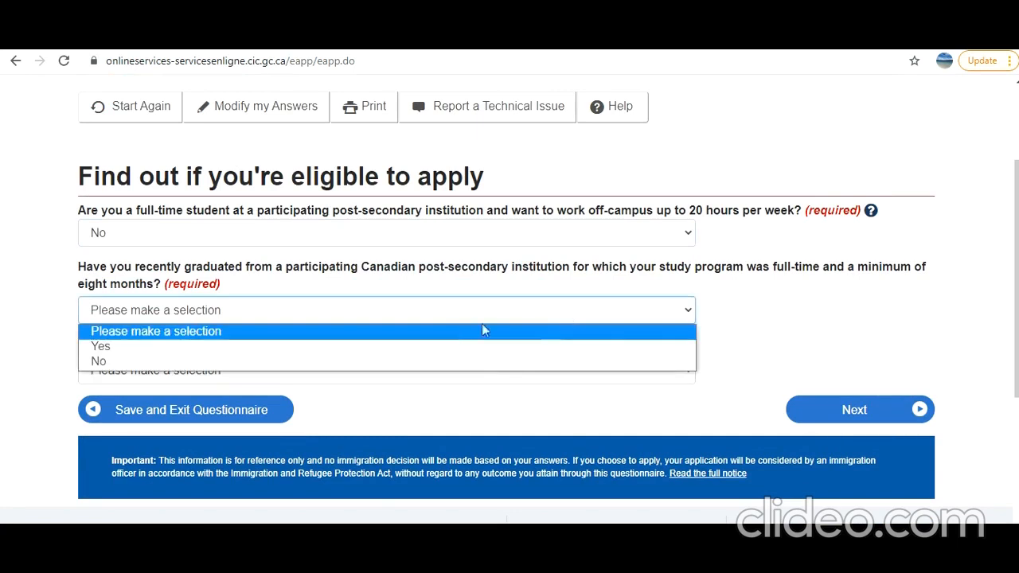
{"action": "left_click", "coordinate": [456, 348]}
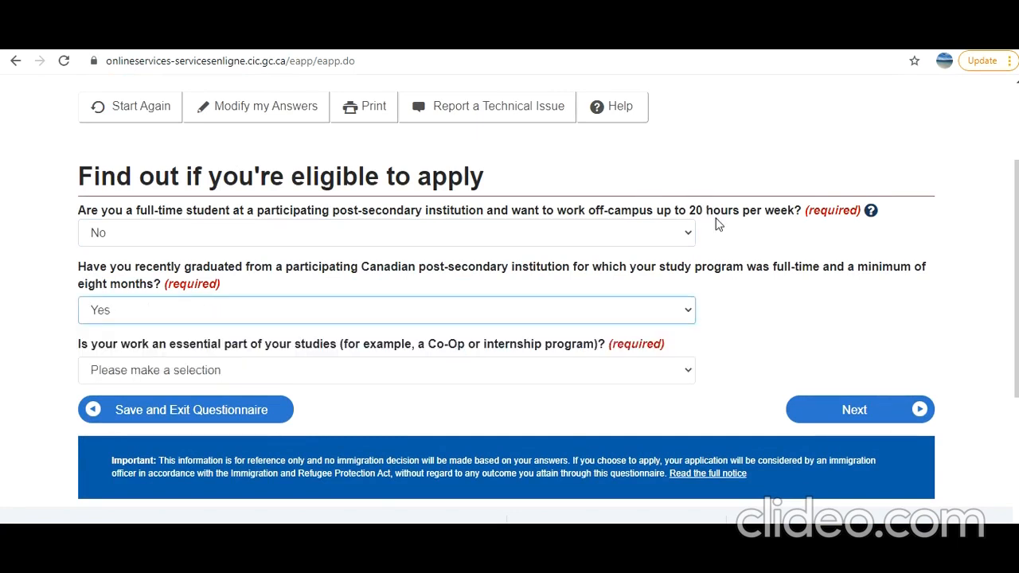
{"action": "left_click", "coordinate": [453, 369]}
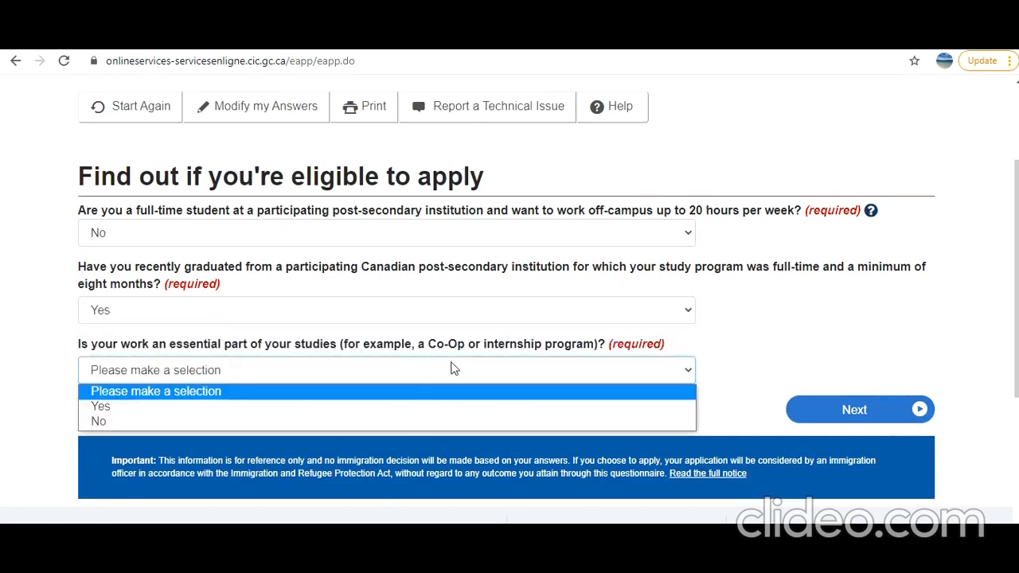
{"action": "left_click", "coordinate": [445, 420]}
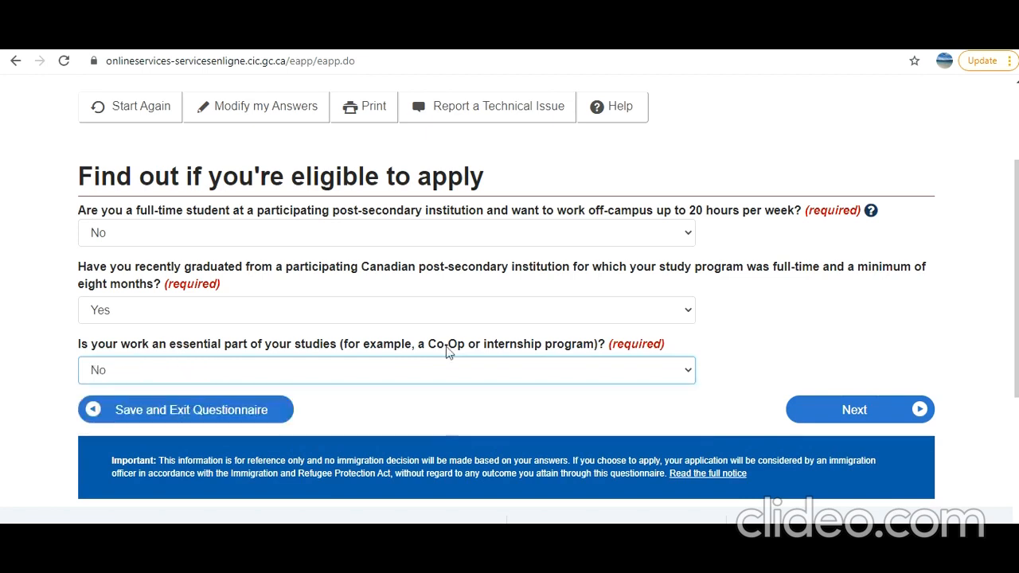
{"action": "left_click", "coordinate": [854, 410]}
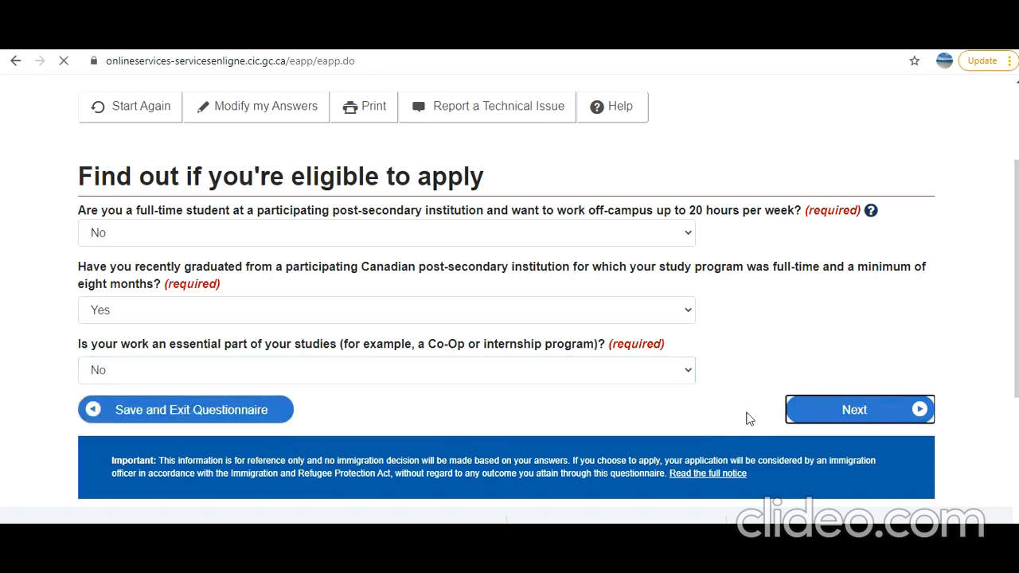
- Answer No to approved in principle, applied for permanent residence, and written job offer
{"action": "scroll", "coordinate": [682, 368], "scroll_direction": "down", "scroll_amount": 2}
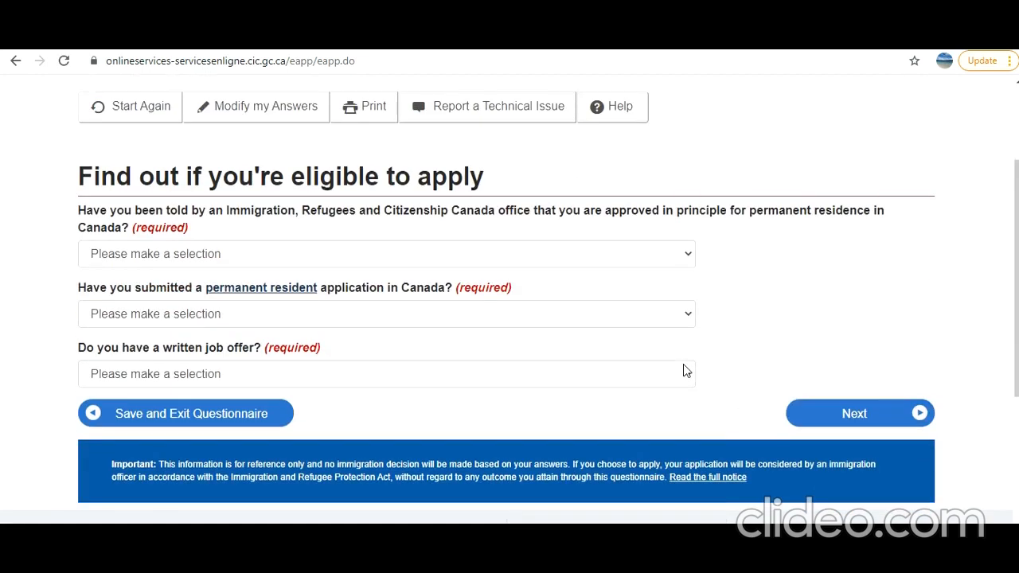
{"action": "left_click", "coordinate": [446, 265]}
{"action": "left_click", "coordinate": [422, 309]}
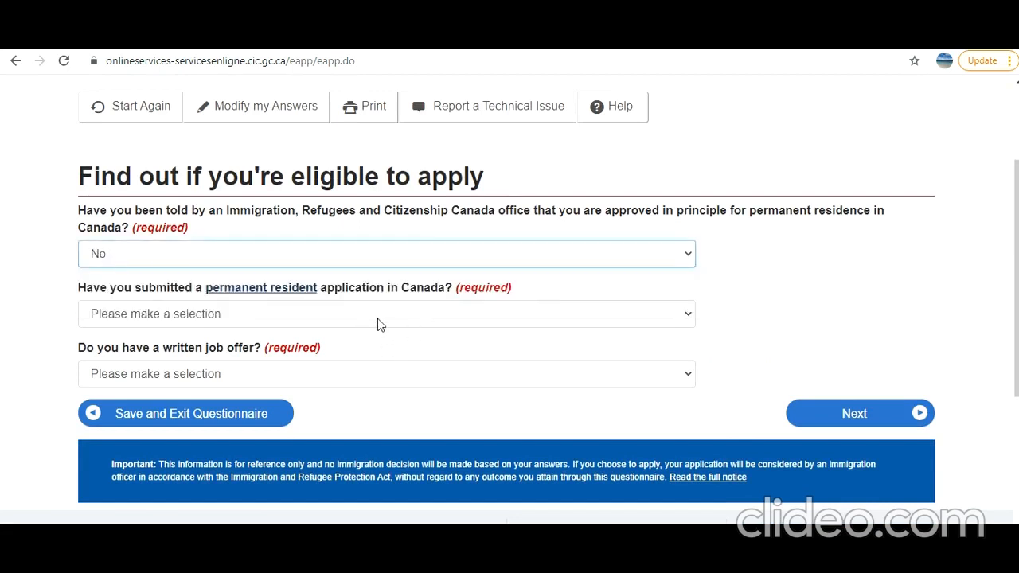
{"action": "left_click", "coordinate": [378, 318]}
{"action": "left_click", "coordinate": [370, 362]}
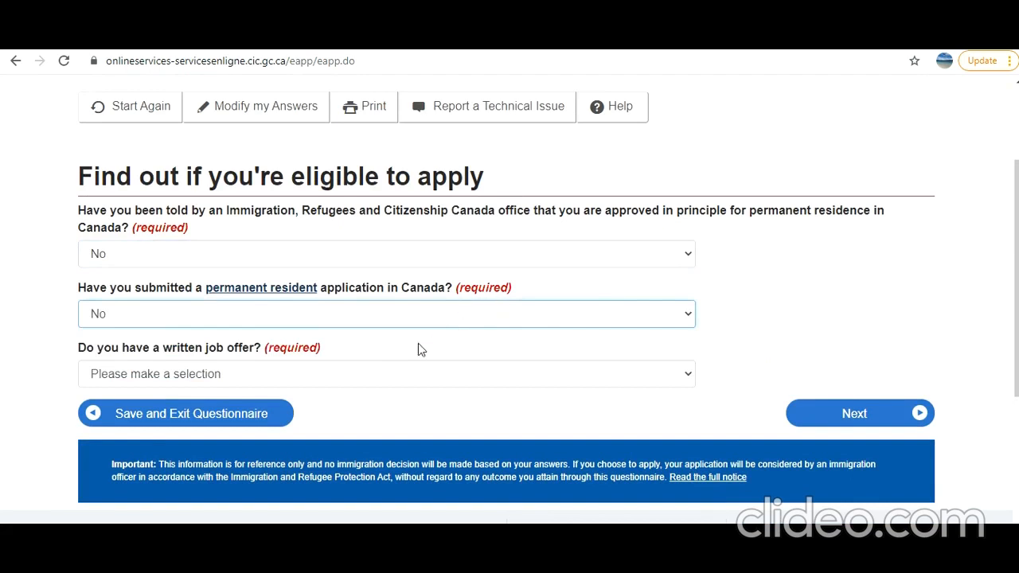
{"action": "left_click", "coordinate": [403, 373]}
{"action": "left_click", "coordinate": [397, 427]}
{"action": "left_click", "coordinate": [883, 422]}
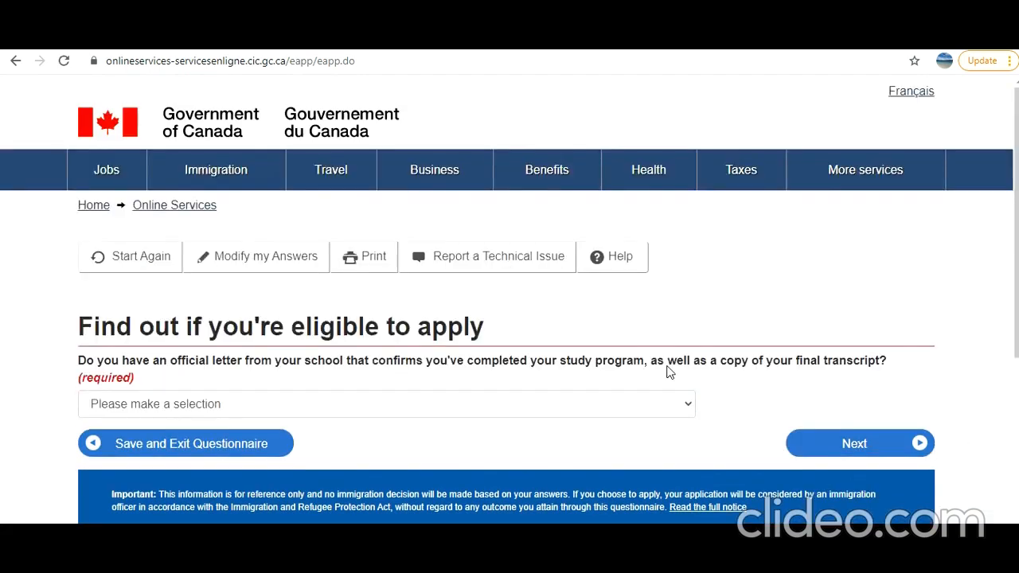
- Confirm Yes for the school letter, choose Never Married/Single and Ontario, and submit
{"action": "scroll", "coordinate": [650, 364], "scroll_direction": "down", "scroll_amount": 2}
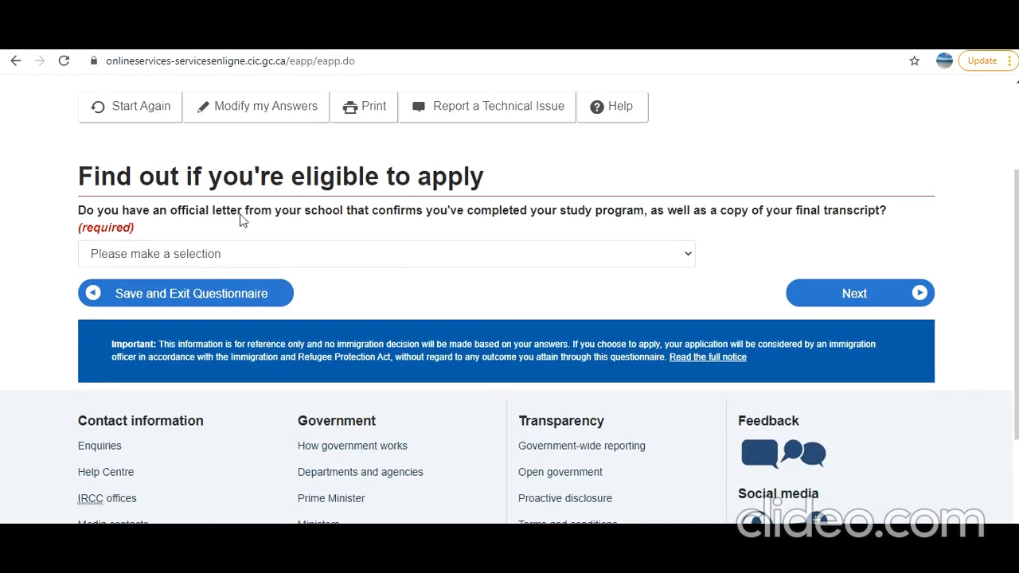
{"action": "left_click", "coordinate": [650, 262]}
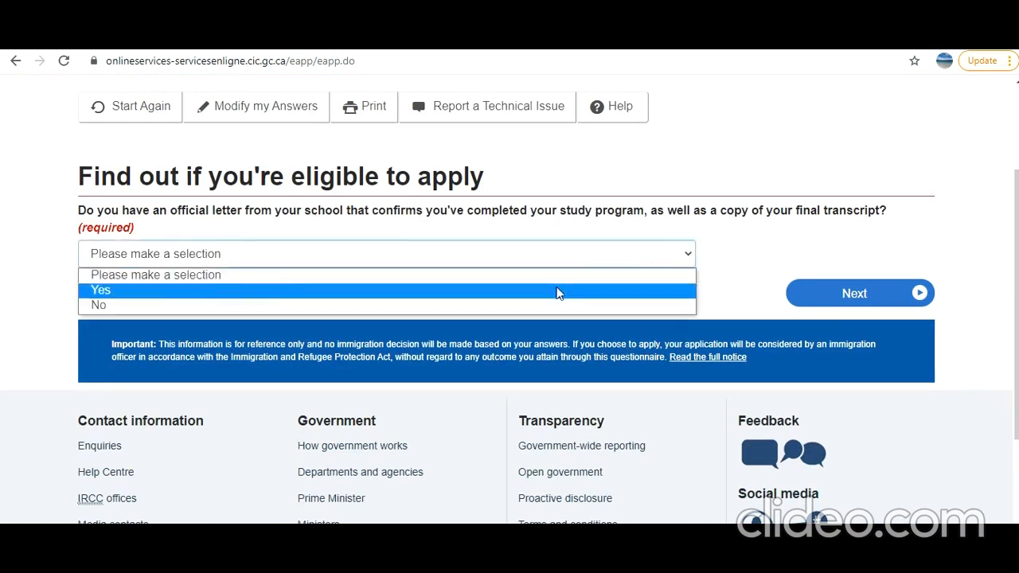
{"action": "left_click", "coordinate": [557, 290]}
{"action": "left_click", "coordinate": [857, 278]}
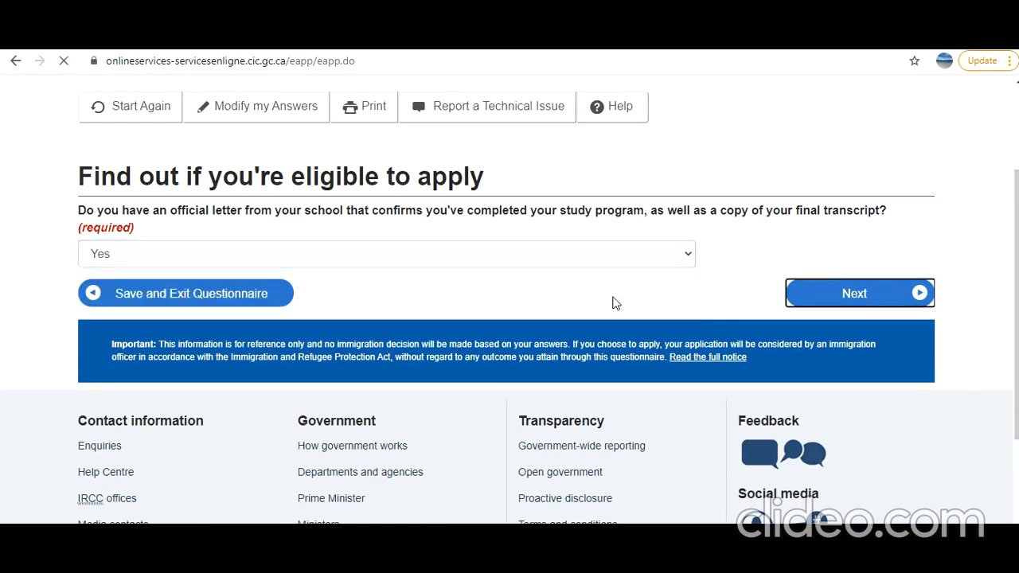
{"action": "scroll", "coordinate": [612, 303], "scroll_direction": "down", "scroll_amount": 1}
{"action": "left_click", "coordinate": [329, 299]}
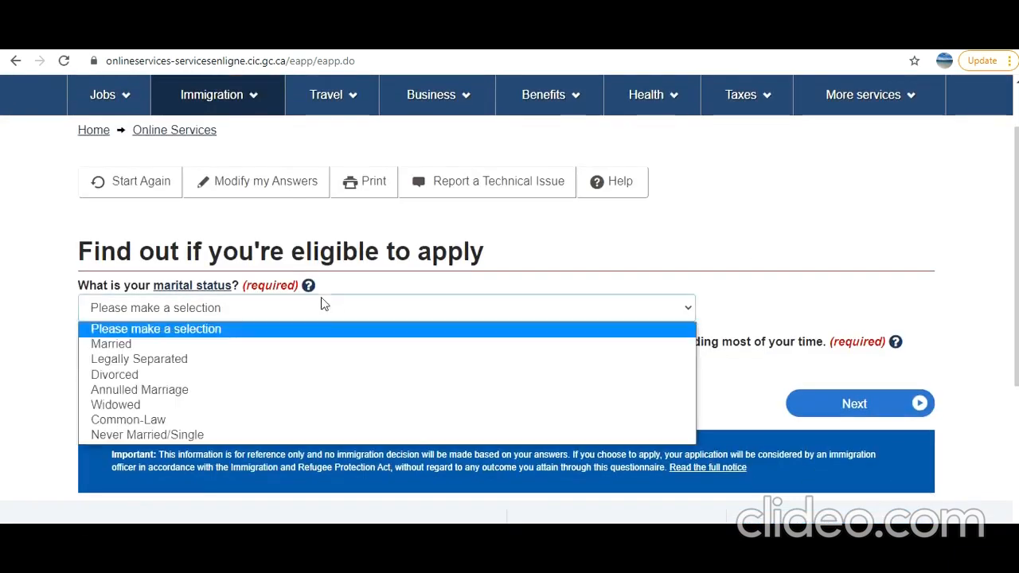
{"action": "left_click", "coordinate": [265, 435]}
{"action": "scroll", "coordinate": [293, 334], "scroll_direction": "down", "scroll_amount": 2}
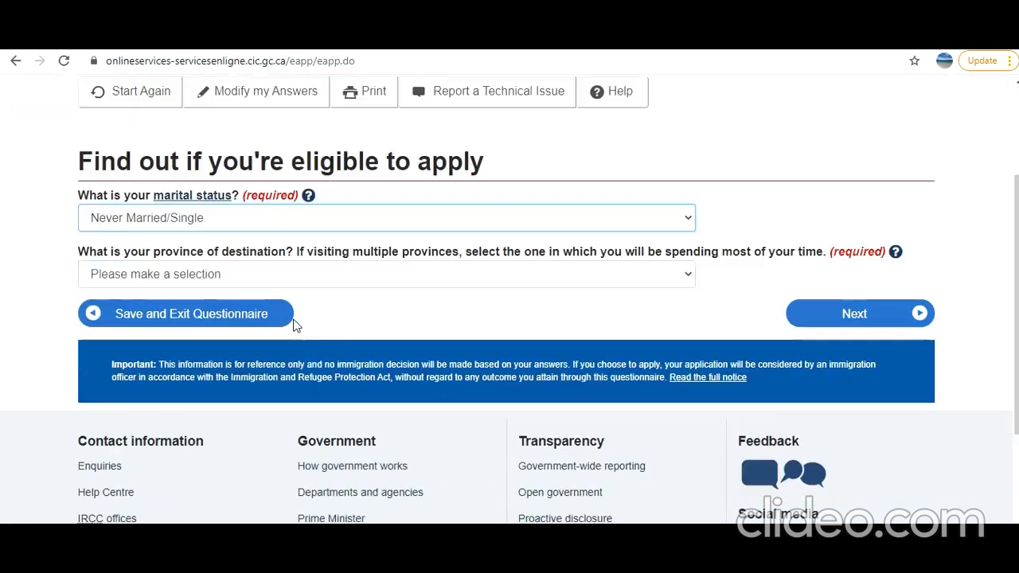
{"action": "left_click", "coordinate": [285, 221]}
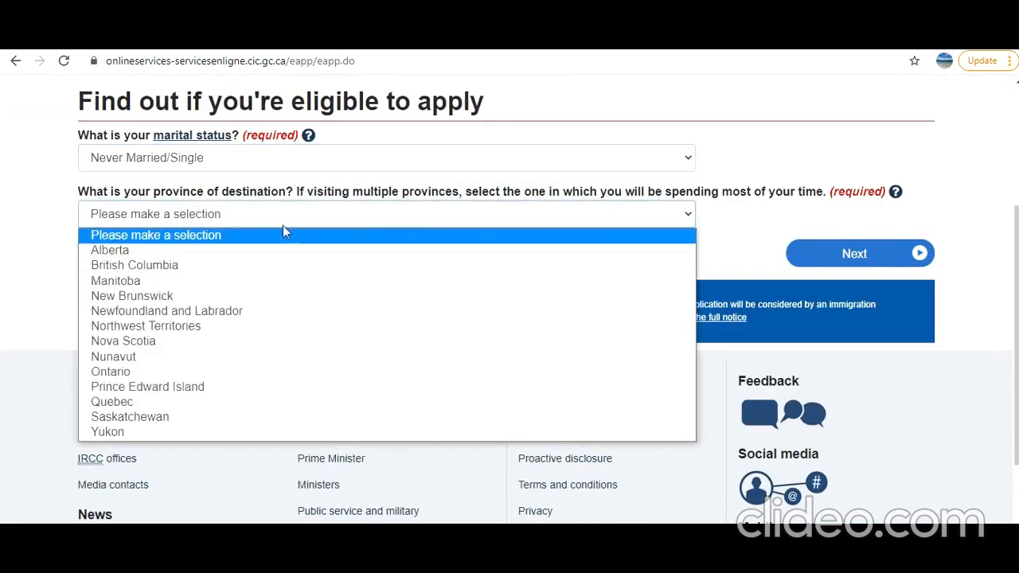
{"action": "left_click", "coordinate": [237, 374]}
{"action": "left_click", "coordinate": [856, 256]}
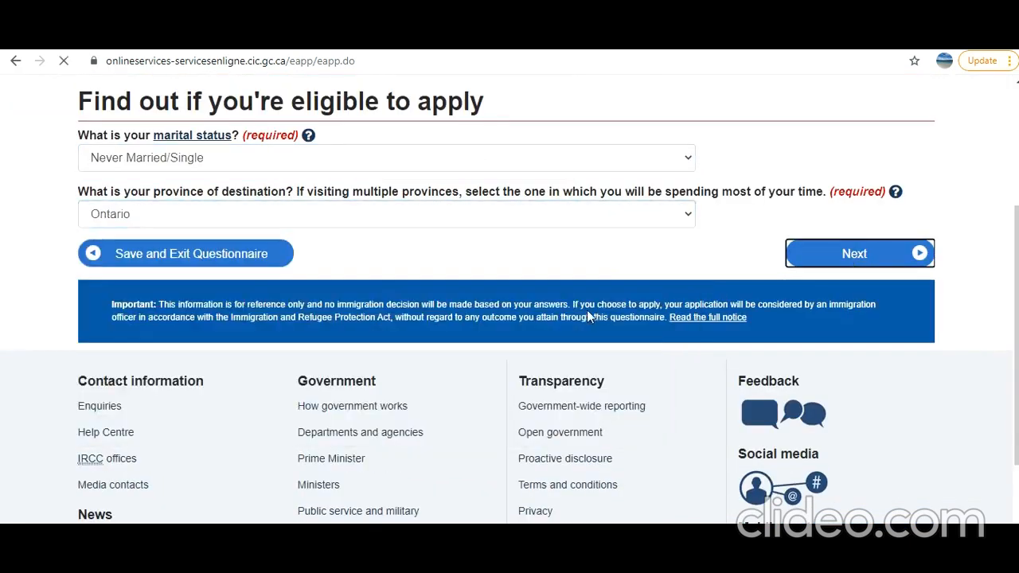
- Review the results and continue with the Post-Graduate Work Permit - in Canada option
{"action": "scroll", "coordinate": [579, 316], "scroll_direction": "down", "scroll_amount": 4}
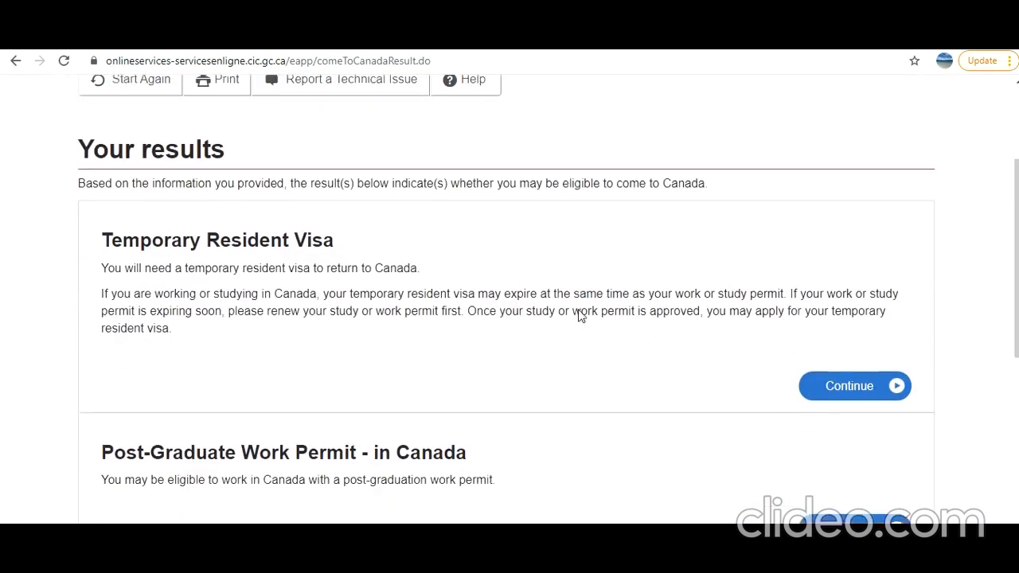
{"action": "scroll", "coordinate": [385, 254], "scroll_direction": "up", "scroll_amount": 1}
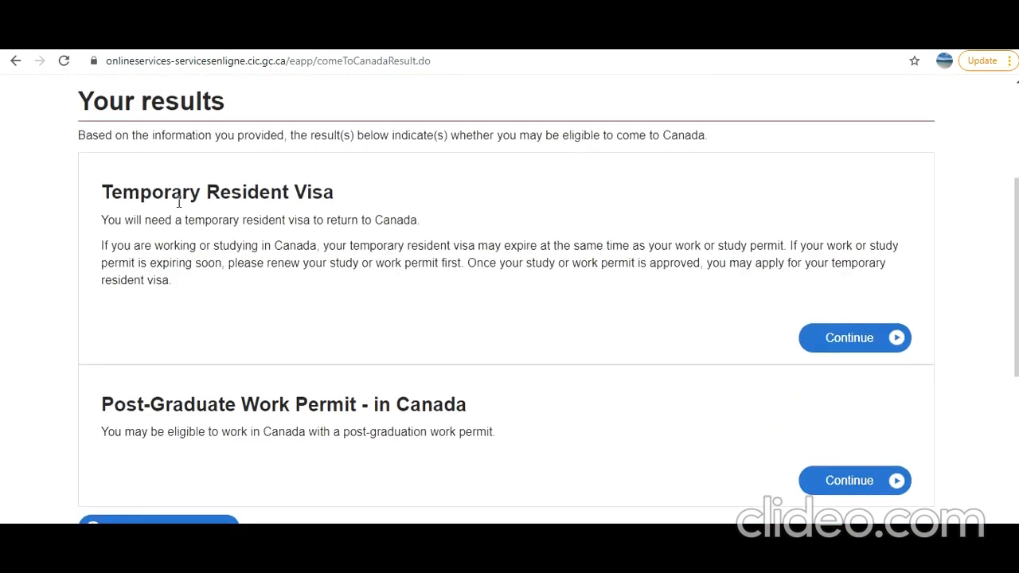
{"action": "left_click_drag", "start_coordinate": [229, 197], "coordinate": [330, 215]}
{"action": "scroll", "coordinate": [326, 286], "scroll_direction": "down", "scroll_amount": 1}
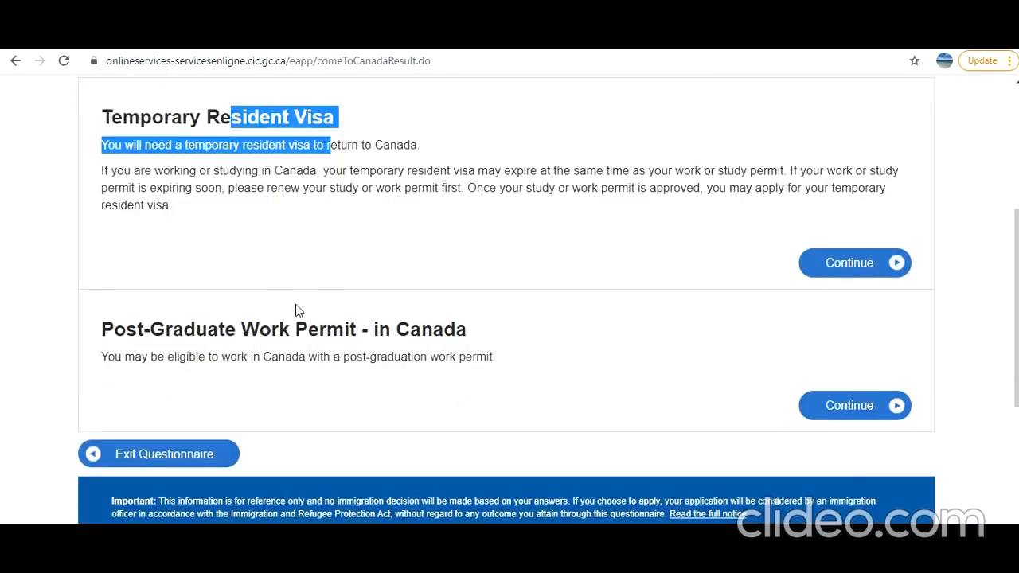
{"action": "left_click_drag", "start_coordinate": [173, 340], "coordinate": [514, 341]}
{"action": "left_click", "coordinate": [516, 350]}
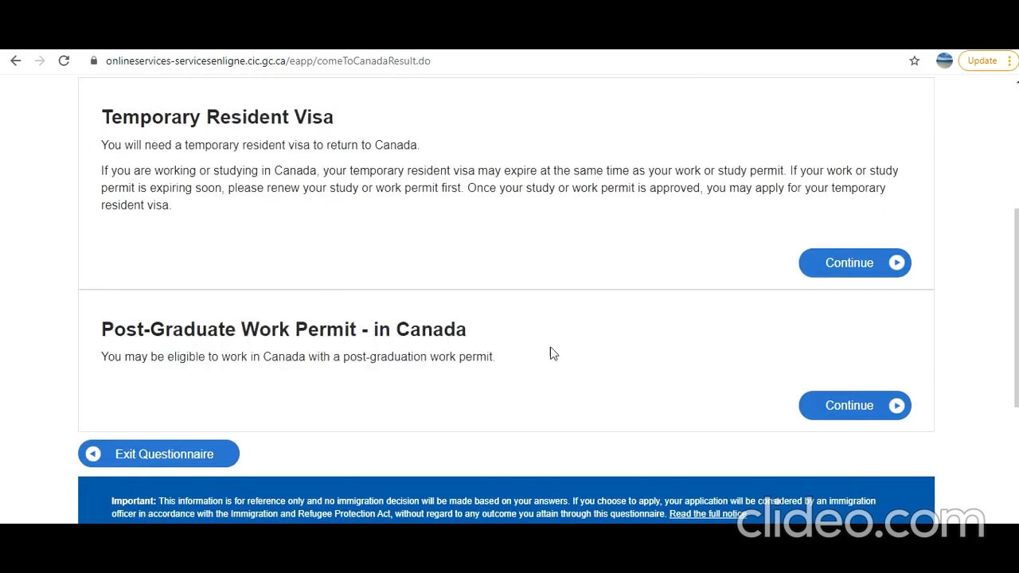
{"action": "left_click", "coordinate": [849, 407]}
{"action": "scroll", "coordinate": [852, 412], "scroll_direction": "down", "scroll_amount": 3}
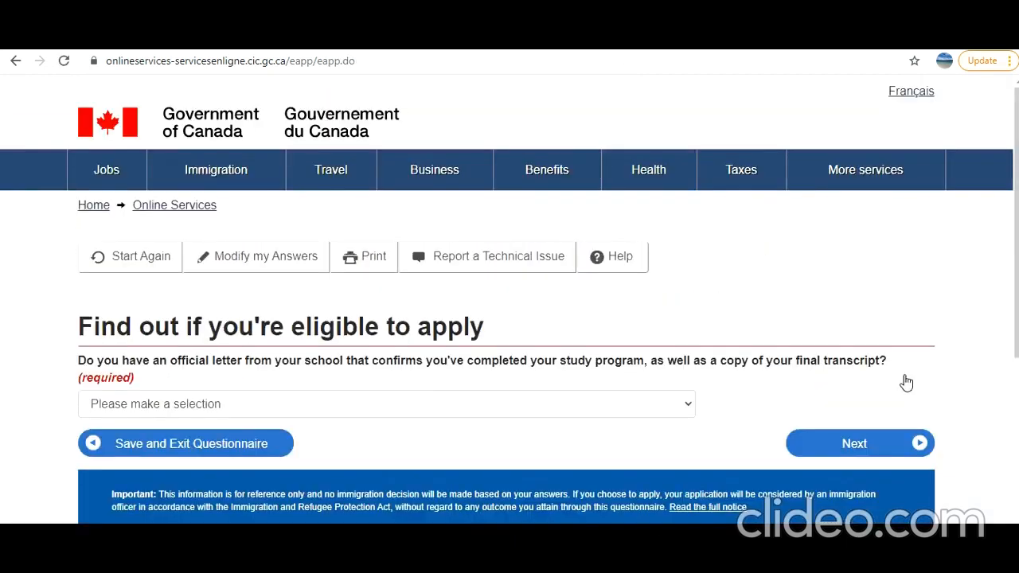
- Answer Yes to having the school letter and transcript, and No to a recent medical exam
{"action": "scroll", "coordinate": [711, 357], "scroll_direction": "down", "scroll_amount": 2}
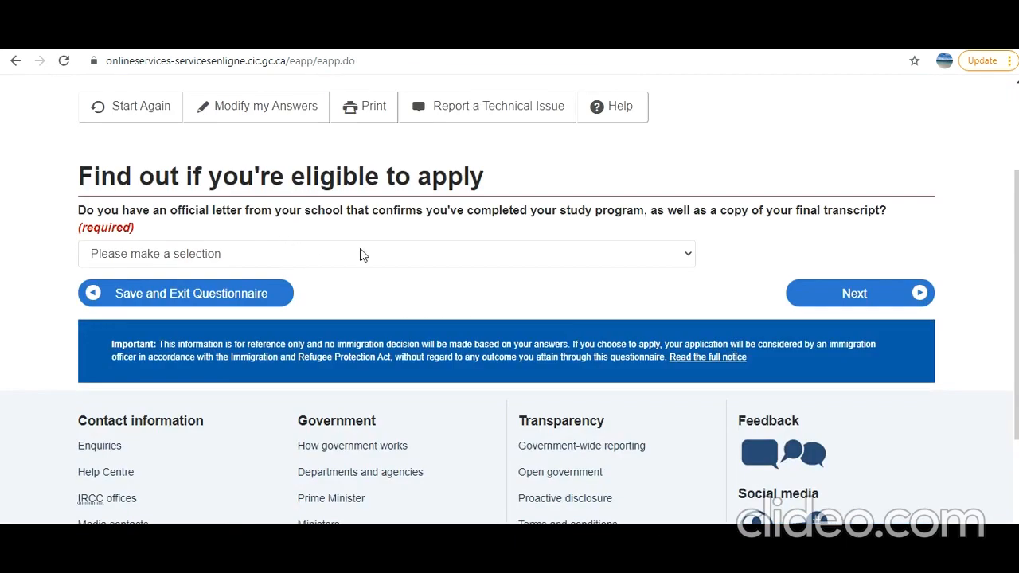
{"action": "left_click", "coordinate": [424, 253]}
{"action": "left_click", "coordinate": [380, 291]}
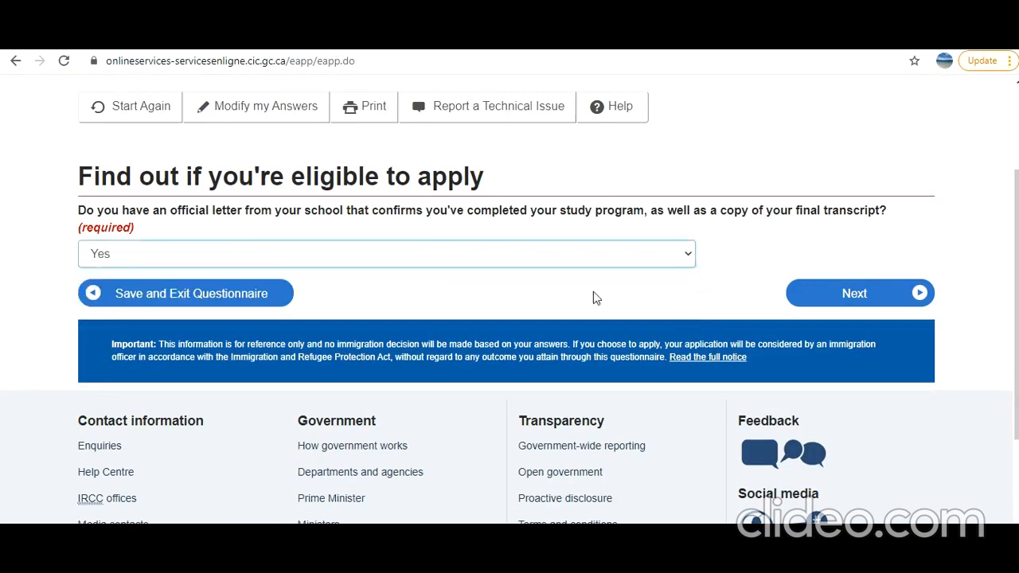
{"action": "left_click", "coordinate": [821, 309]}
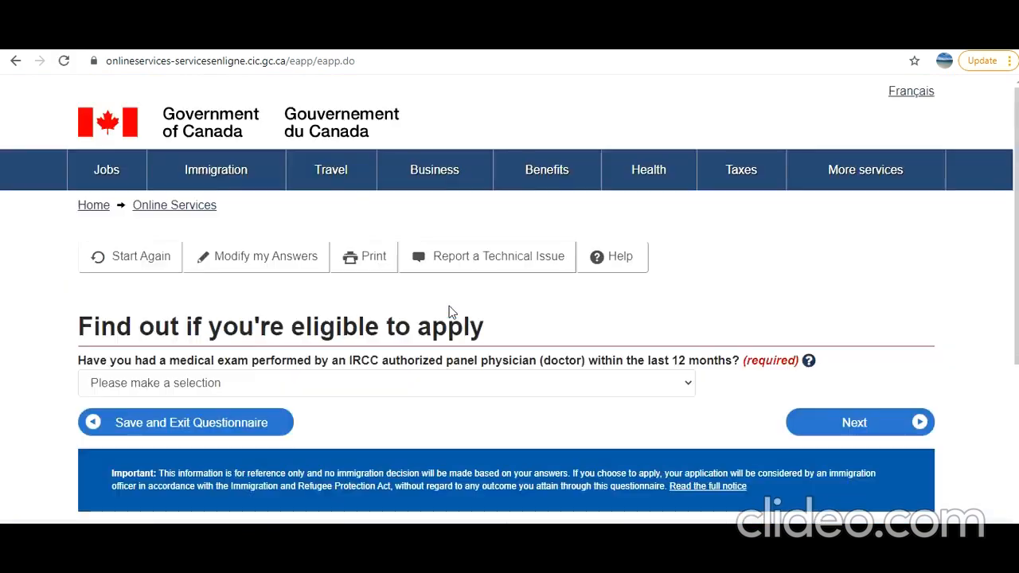
{"action": "scroll", "coordinate": [374, 310], "scroll_direction": "down", "scroll_amount": 1}
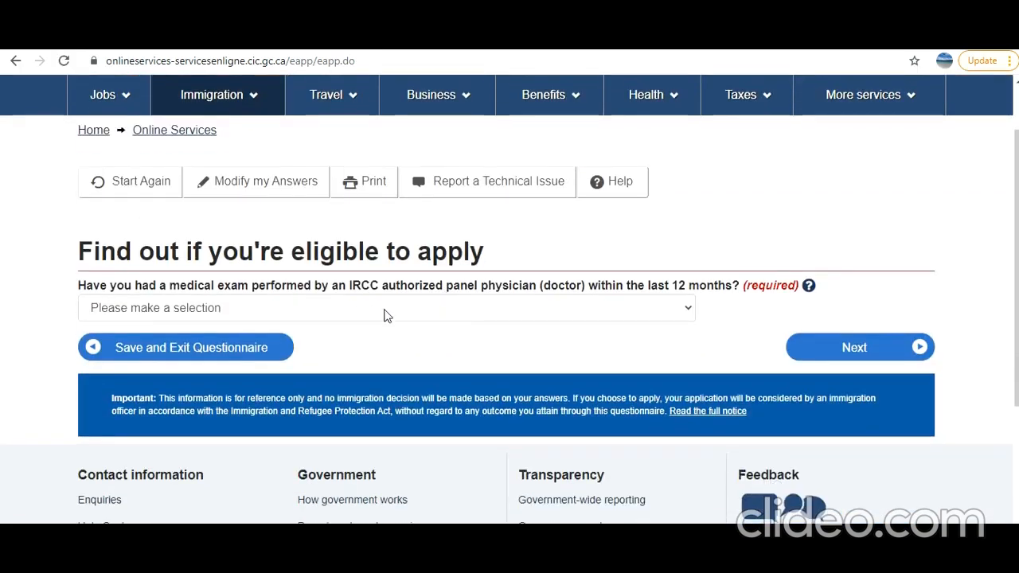
{"action": "left_click", "coordinate": [384, 315]}
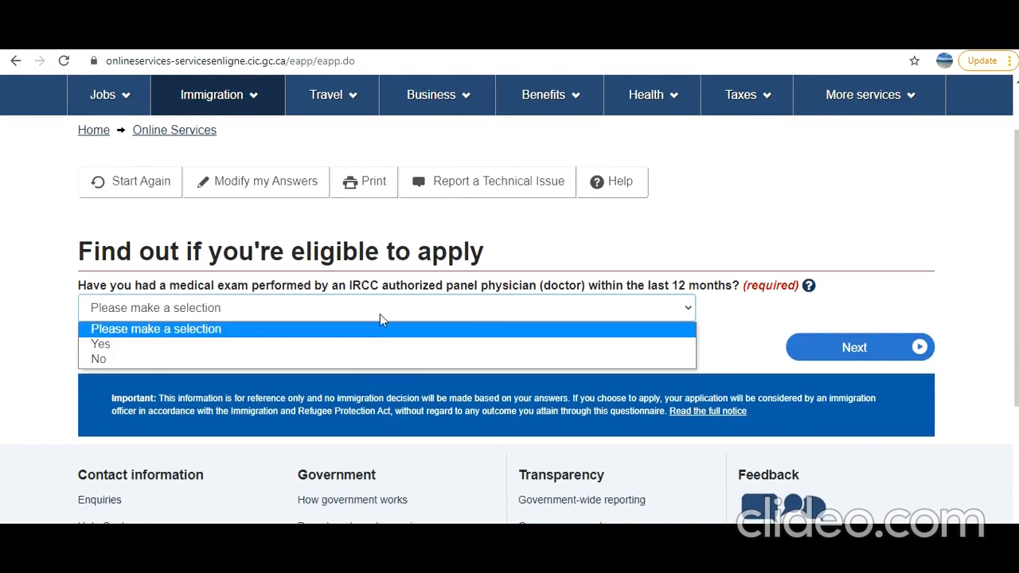
{"action": "left_click", "coordinate": [378, 359]}
{"action": "left_click", "coordinate": [803, 352]}
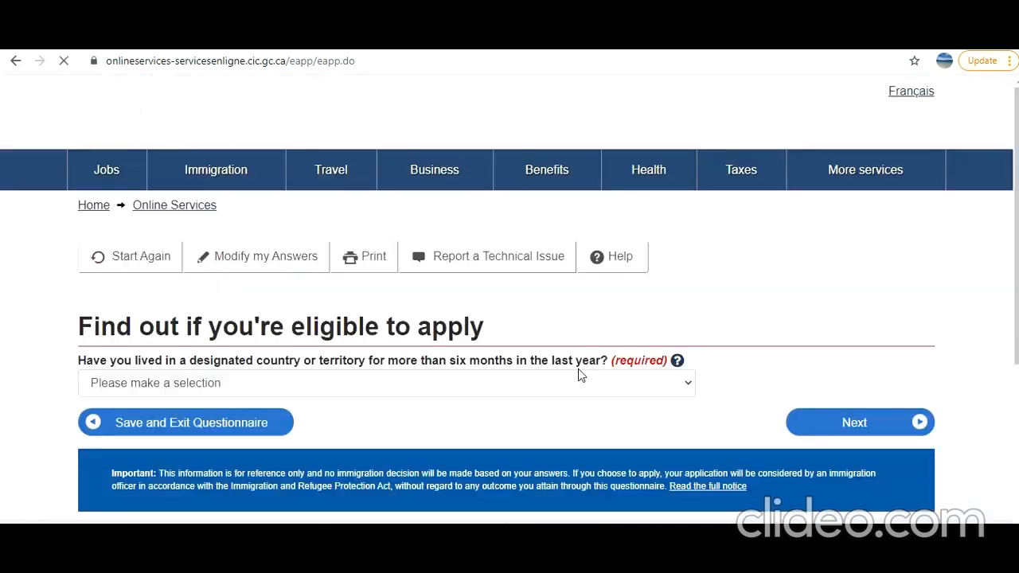
- Check the designated-countries help, then answer No to living in a designated country
{"action": "scroll", "coordinate": [557, 375], "scroll_direction": "down", "scroll_amount": 1}
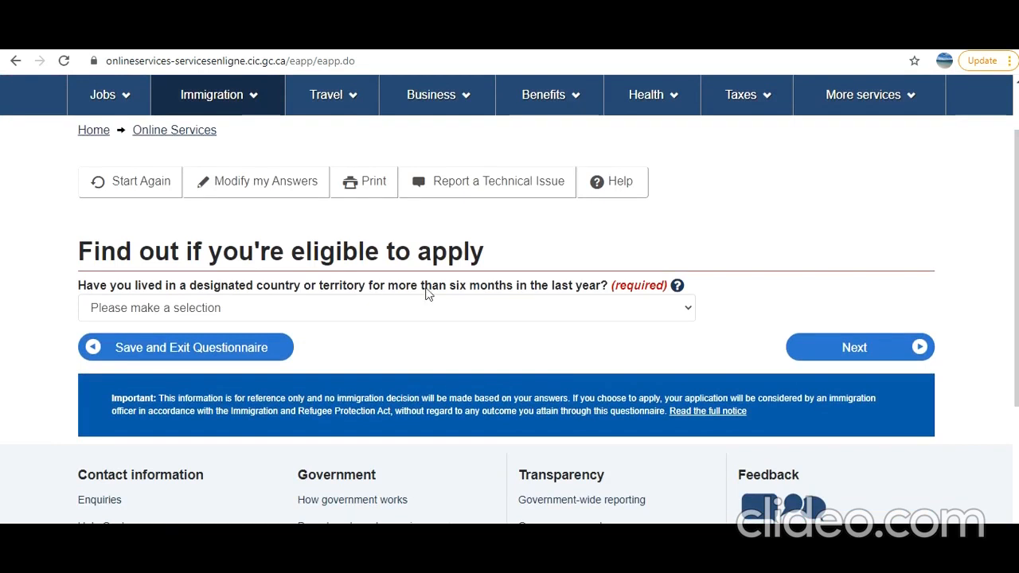
{"action": "left_click", "coordinate": [526, 310]}
{"action": "left_click", "coordinate": [678, 286]}
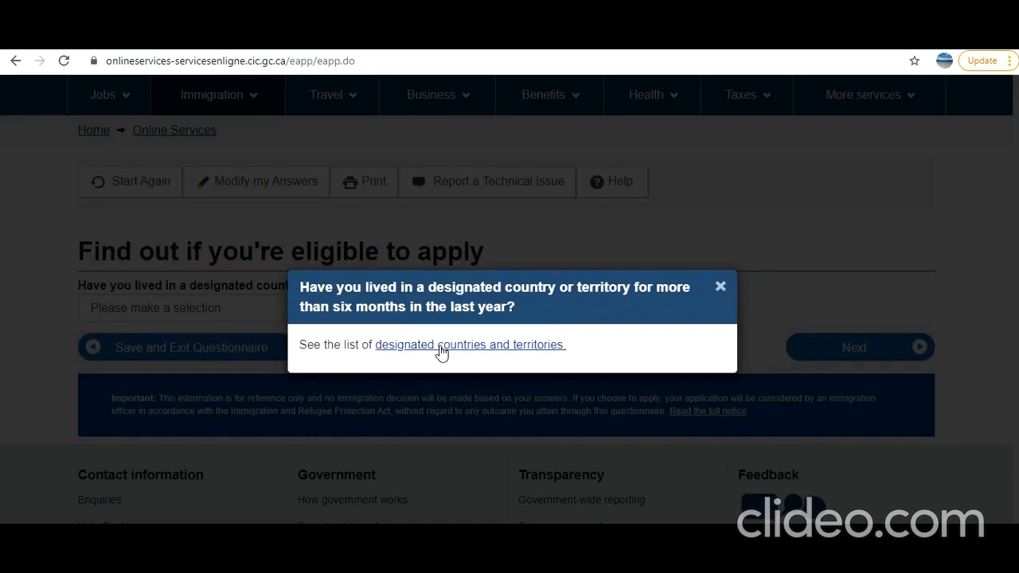
{"action": "left_click", "coordinate": [720, 286]}
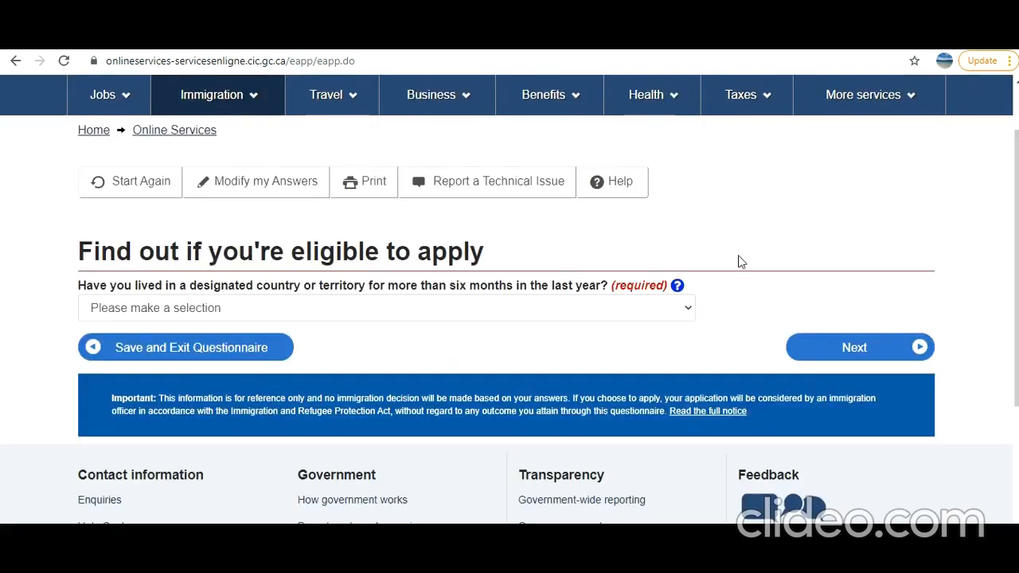
{"action": "left_click", "coordinate": [471, 313]}
{"action": "left_click", "coordinate": [428, 358]}
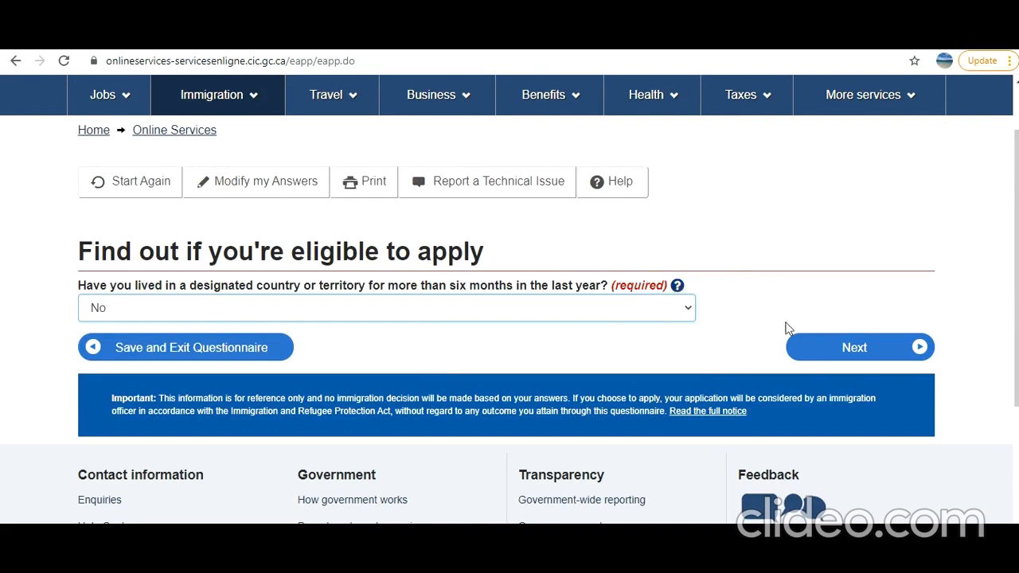
{"action": "left_click", "coordinate": [798, 356]}
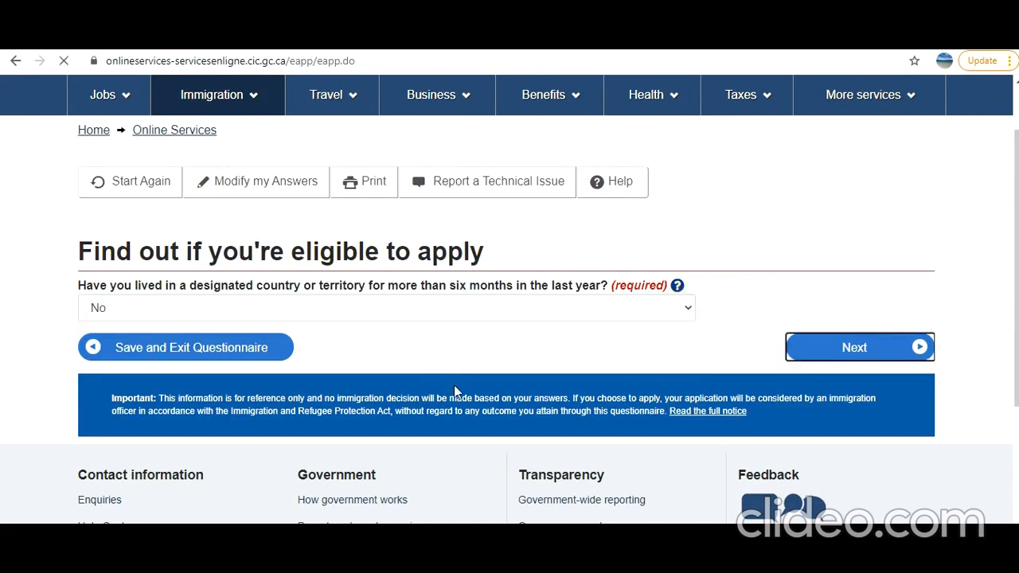
{"action": "scroll", "coordinate": [443, 385], "scroll_direction": "down", "scroll_amount": 4}
{"action": "scroll", "coordinate": [414, 334], "scroll_direction": "up", "scroll_amount": 2}
- Answer No to the listed jobs, to applying for a family member, and the following question
{"action": "left_click", "coordinate": [371, 400]}
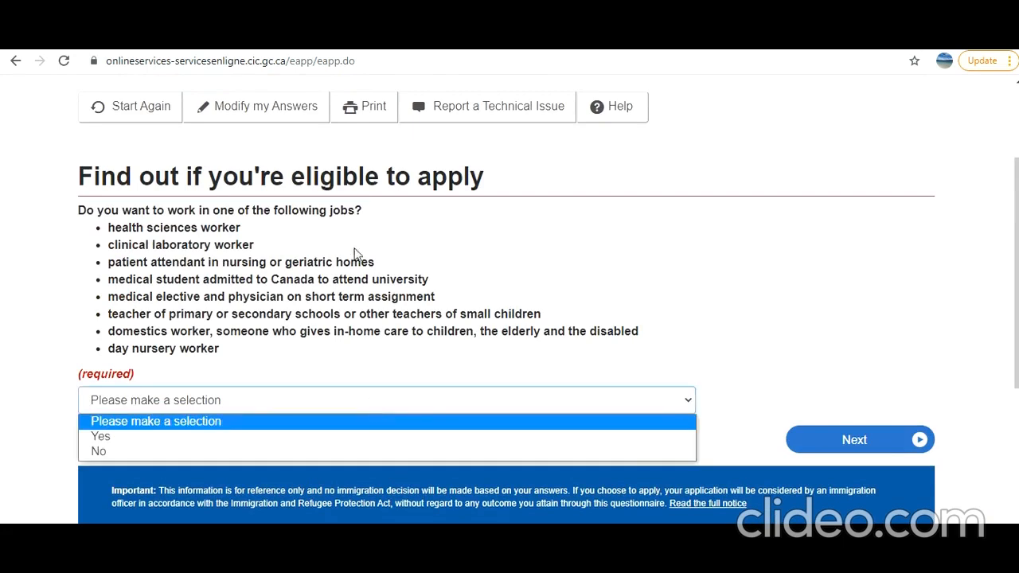
{"action": "left_click", "coordinate": [373, 452]}
{"action": "left_click", "coordinate": [806, 445]}
{"action": "scroll", "coordinate": [498, 350], "scroll_direction": "down", "scroll_amount": 1}
{"action": "scroll", "coordinate": [498, 349], "scroll_direction": "down", "scroll_amount": 1}
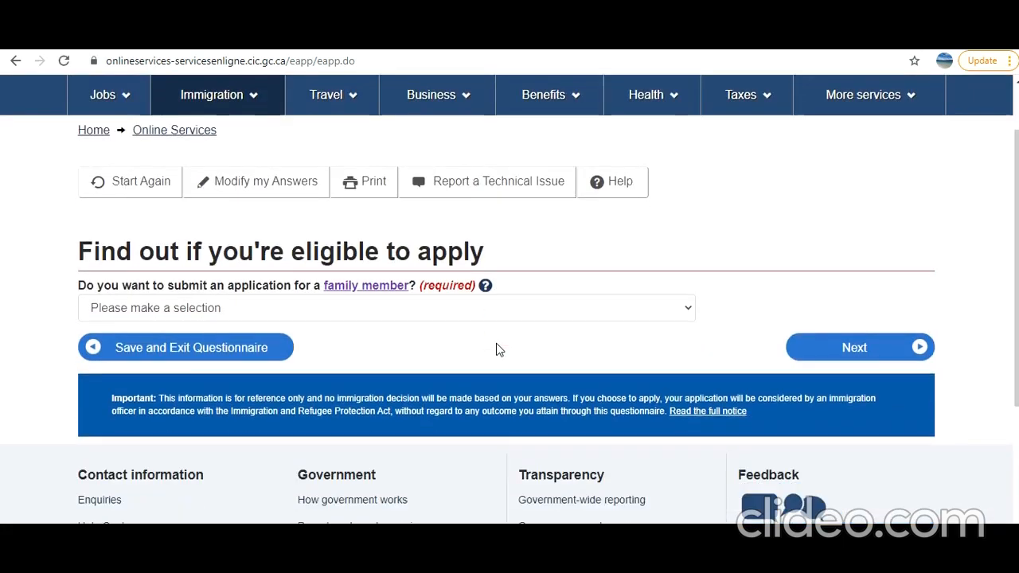
{"action": "left_click", "coordinate": [416, 315]}
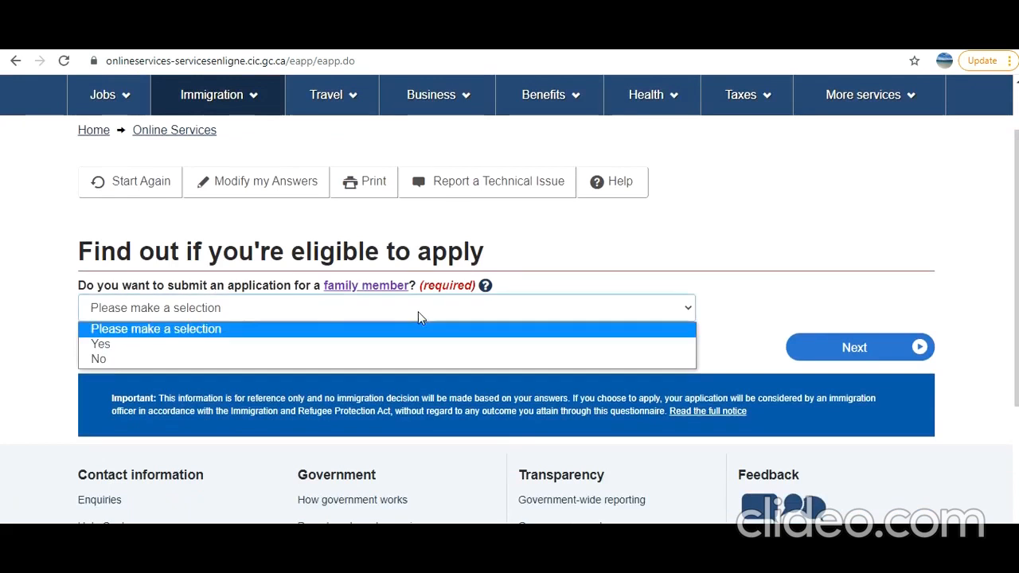
{"action": "left_click", "coordinate": [409, 359]}
{"action": "left_click", "coordinate": [875, 344]}
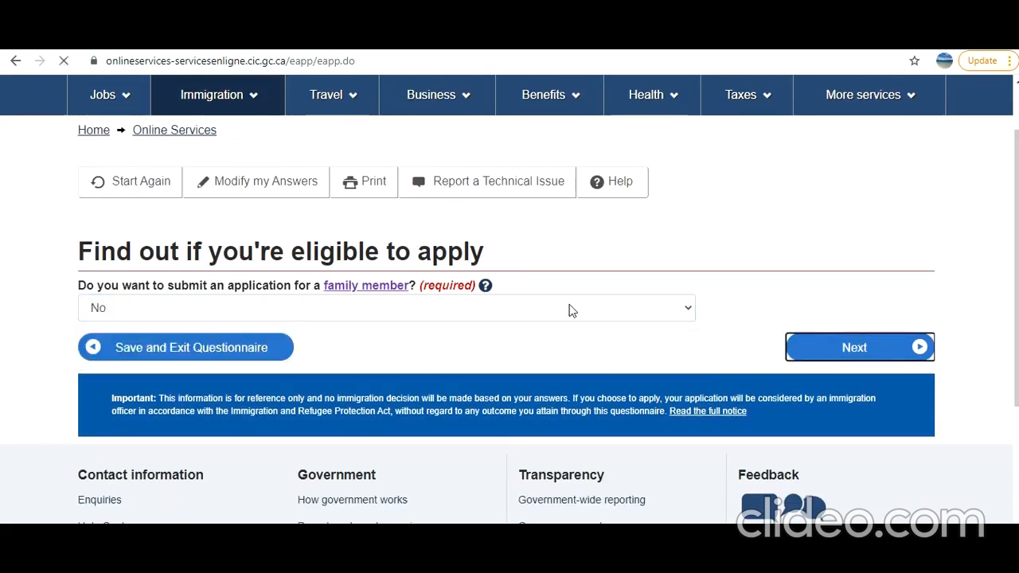
{"action": "scroll", "coordinate": [568, 309], "scroll_direction": "down", "scroll_amount": 2}
{"action": "left_click", "coordinate": [113, 312]}
{"action": "left_click", "coordinate": [858, 355]}
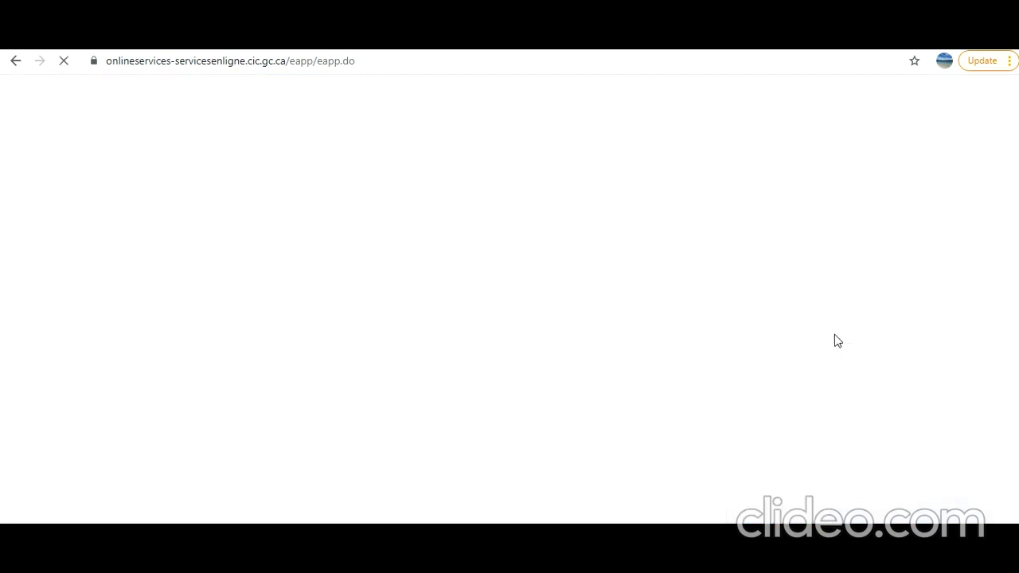
- Answer Yes to having given biometrics and choose to pay the application fees
{"action": "scroll", "coordinate": [564, 362], "scroll_direction": "down", "scroll_amount": 1}
{"action": "left_click", "coordinate": [448, 314]}
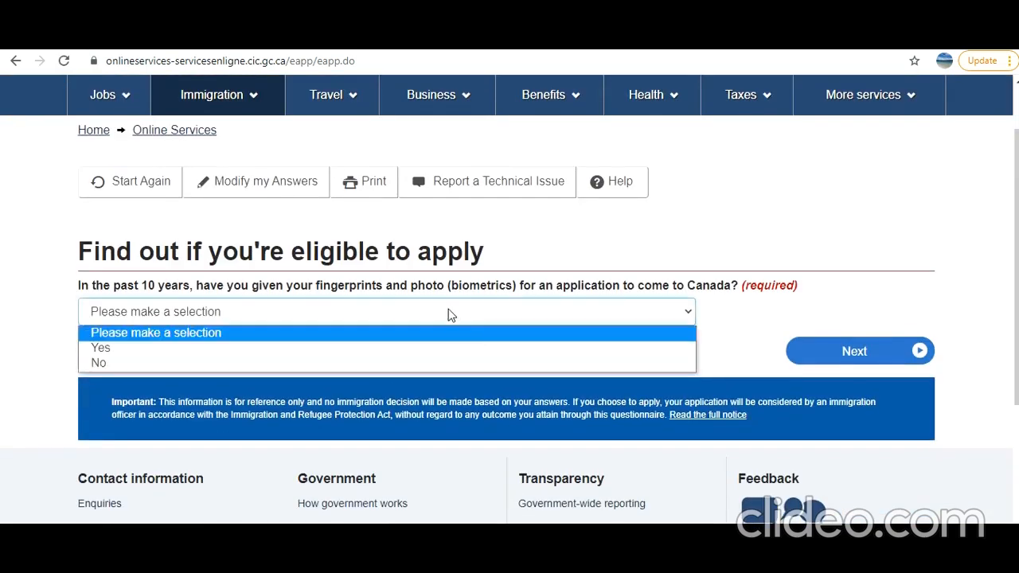
{"action": "left_click", "coordinate": [422, 348]}
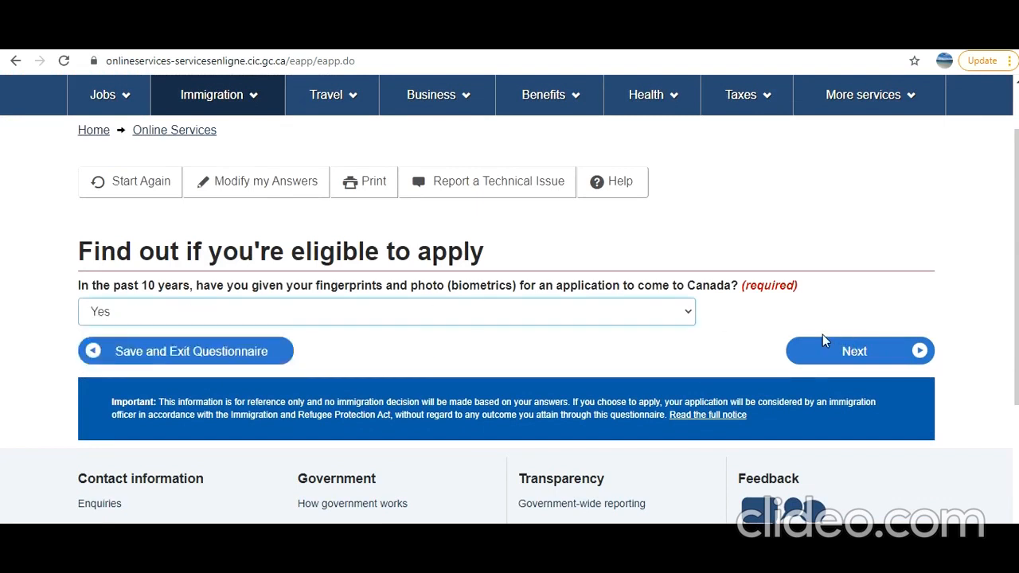
{"action": "left_click", "coordinate": [854, 353]}
{"action": "scroll", "coordinate": [583, 348], "scroll_direction": "down", "scroll_amount": 2}
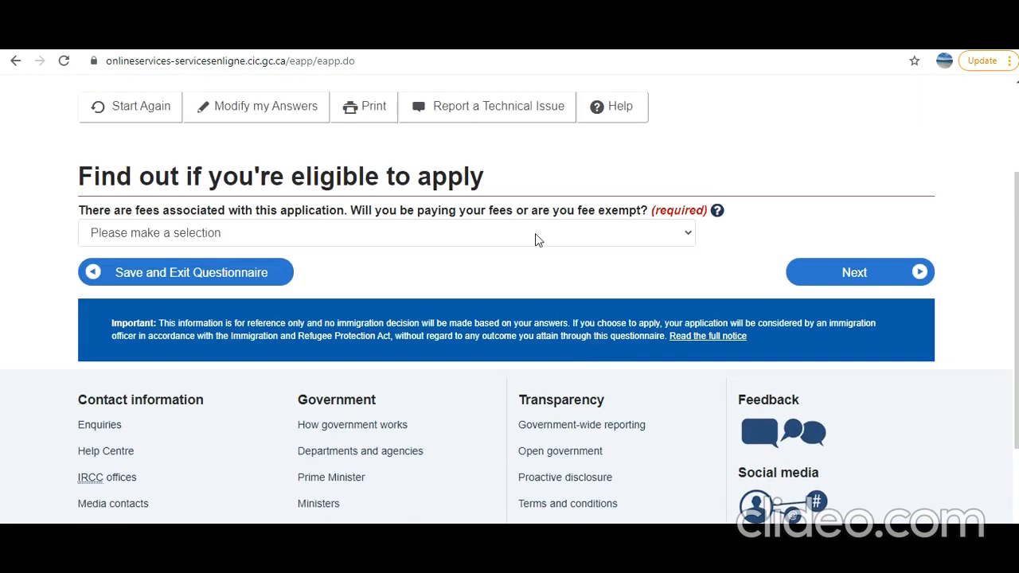
{"action": "left_click", "coordinate": [535, 234]}
{"action": "left_click", "coordinate": [522, 269]}
{"action": "left_click", "coordinate": [880, 277]}
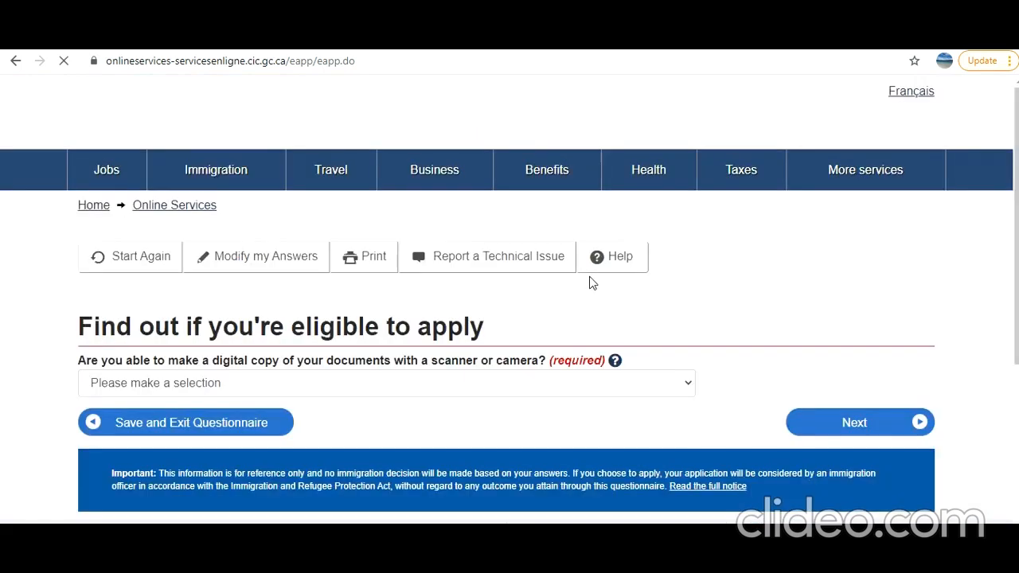
- Answer Yes to scanning documents and paying fees online, then submit for review
{"action": "scroll", "coordinate": [593, 282], "scroll_direction": "down", "scroll_amount": 1}
{"action": "left_click", "coordinate": [553, 311]}
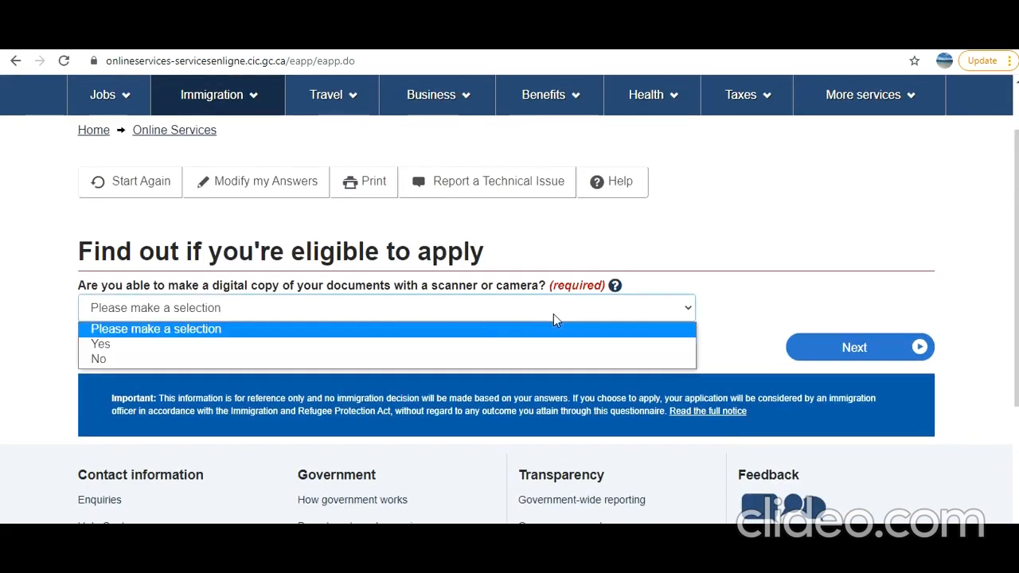
{"action": "left_click", "coordinate": [457, 345]}
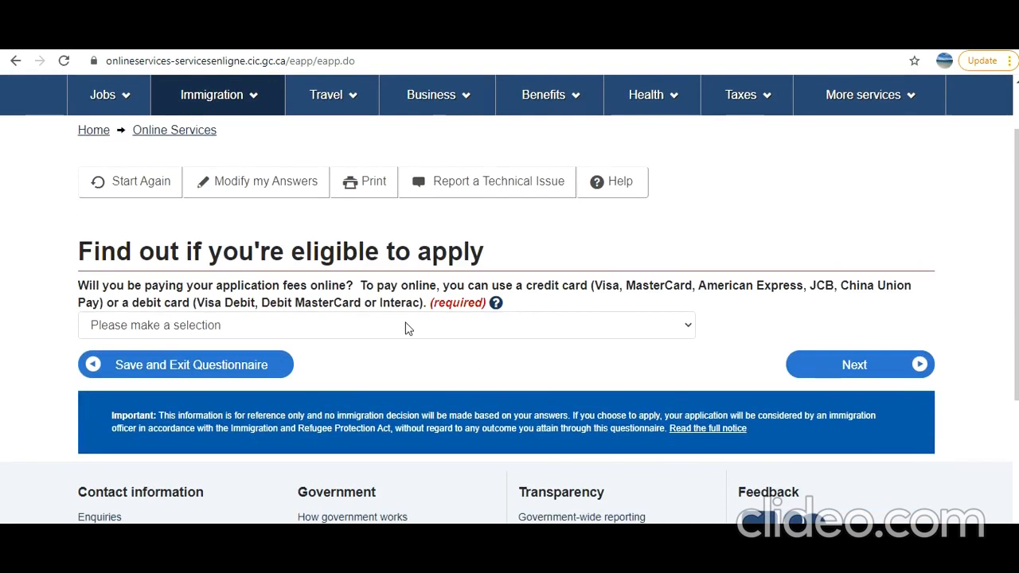
{"action": "left_click", "coordinate": [407, 328]}
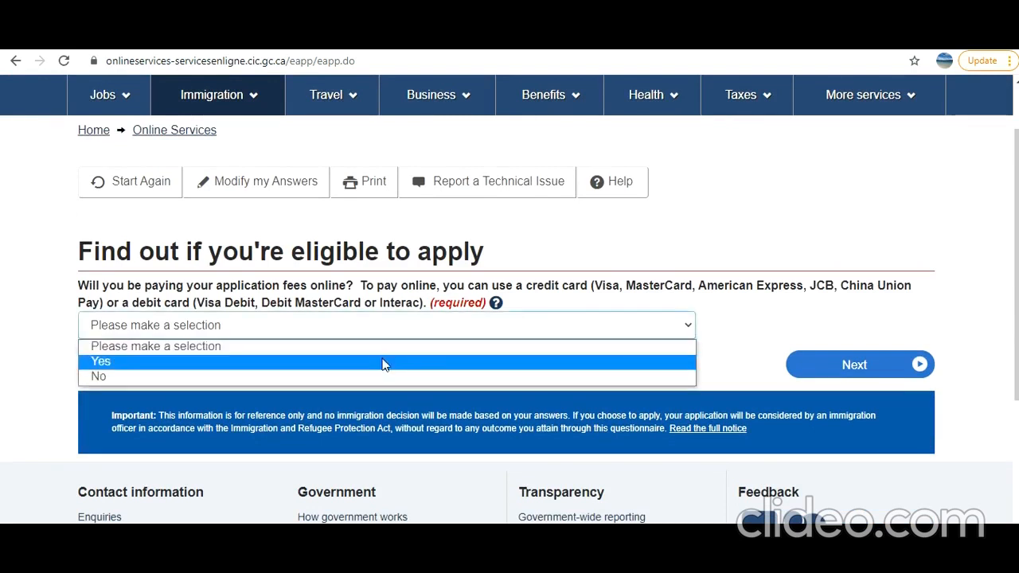
{"action": "left_click", "coordinate": [382, 363]}
{"action": "left_click", "coordinate": [810, 363]}
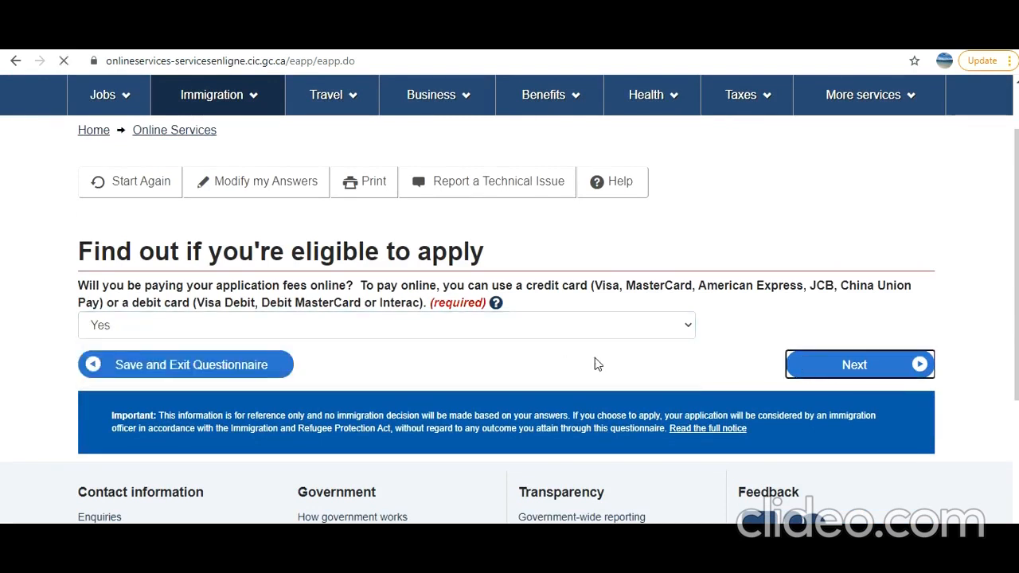
{"action": "scroll", "coordinate": [595, 364], "scroll_direction": "down", "scroll_amount": 5}
{"action": "scroll", "coordinate": [597, 363], "scroll_direction": "down", "scroll_amount": 8}
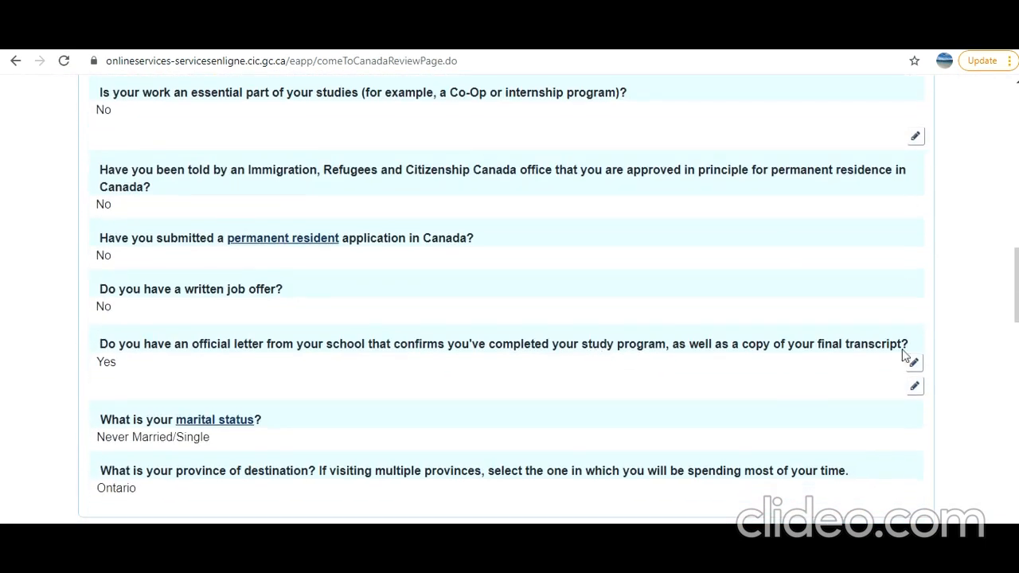
- Accept the reviewed answers and continue past the submission instructions to the documents checklist
{"action": "scroll", "coordinate": [915, 334], "scroll_direction": "down", "scroll_amount": 2}
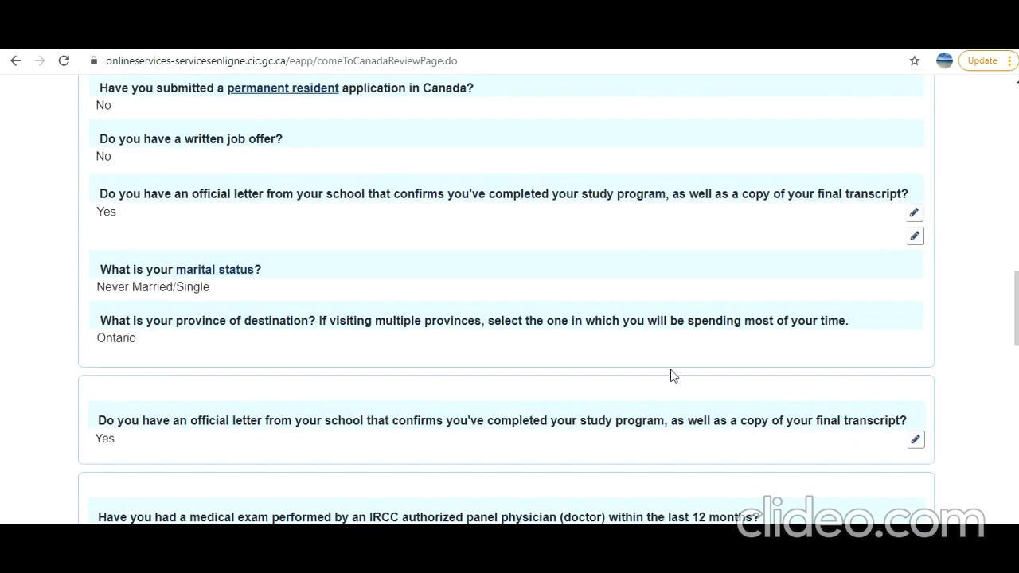
{"action": "scroll", "coordinate": [671, 376], "scroll_direction": "down", "scroll_amount": 15}
{"action": "left_click", "coordinate": [856, 99]}
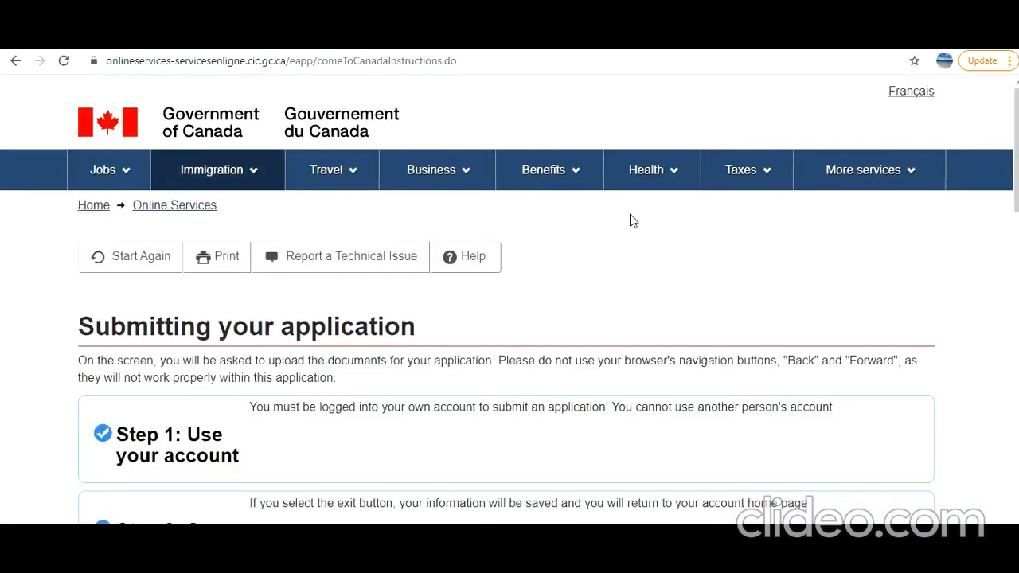
{"action": "scroll", "coordinate": [632, 221], "scroll_direction": "down", "scroll_amount": 15}
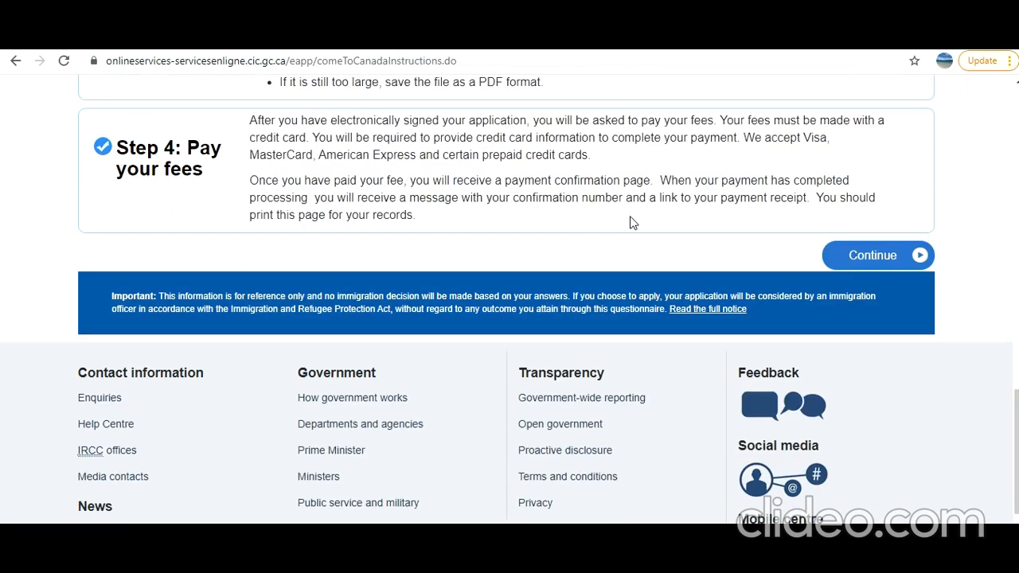
{"action": "left_click", "coordinate": [898, 256]}
{"action": "scroll", "coordinate": [764, 277], "scroll_direction": "down", "scroll_amount": 5}
{"action": "scroll", "coordinate": [764, 278], "scroll_direction": "down", "scroll_amount": 3}
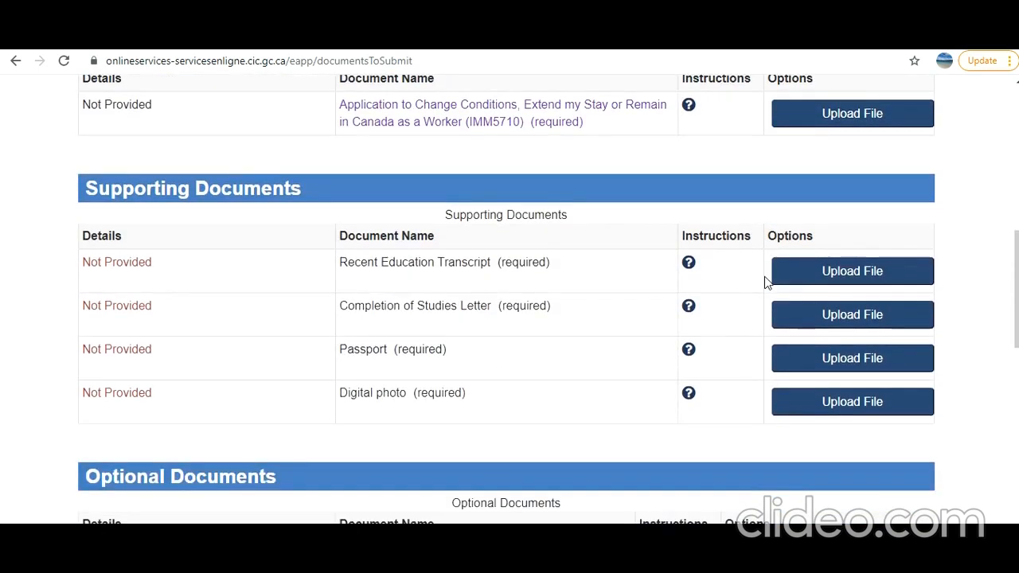
{"action": "scroll", "coordinate": [765, 282], "scroll_direction": "down", "scroll_amount": 4}
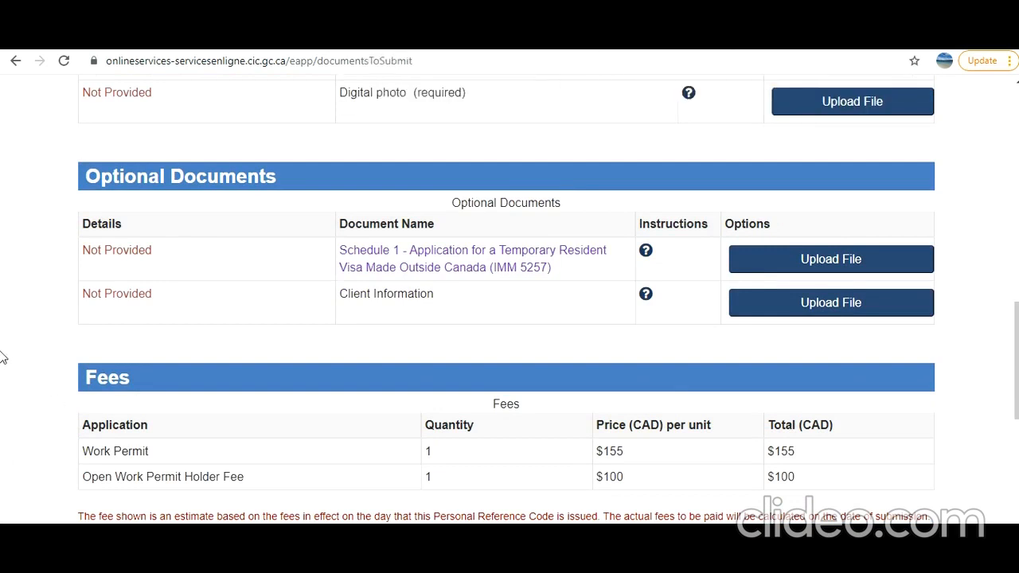
{"action": "scroll", "coordinate": [193, 446], "scroll_direction": "up", "scroll_amount": 5}
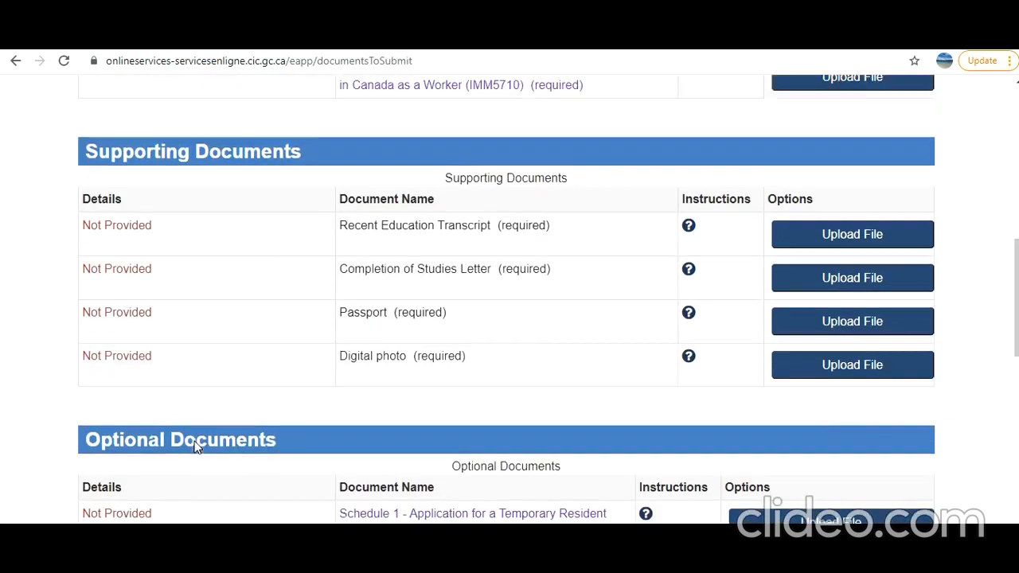
{"action": "scroll", "coordinate": [119, 449], "scroll_direction": "up", "scroll_amount": 2}
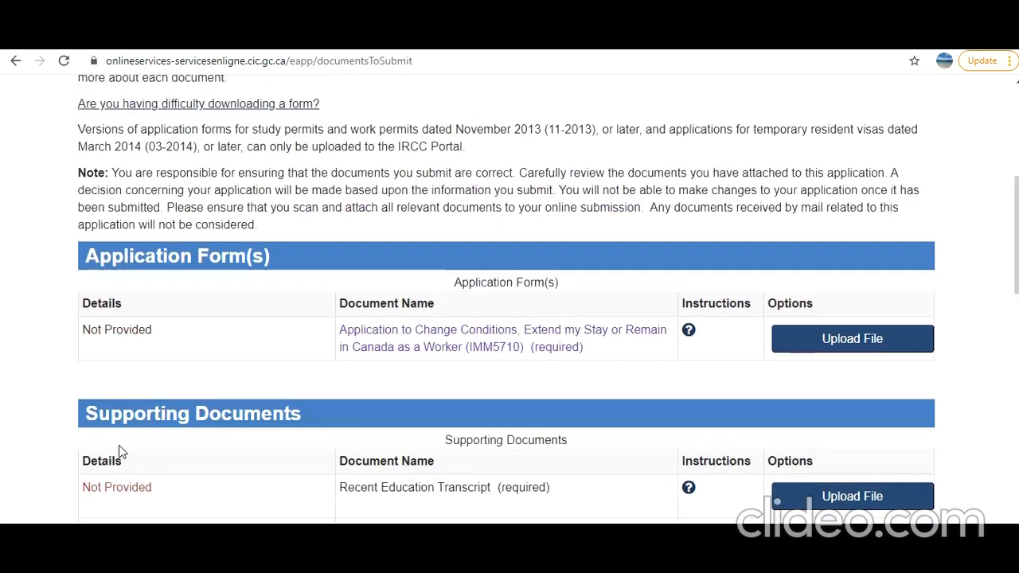
{"action": "scroll", "coordinate": [287, 363], "scroll_direction": "down", "scroll_amount": 3}
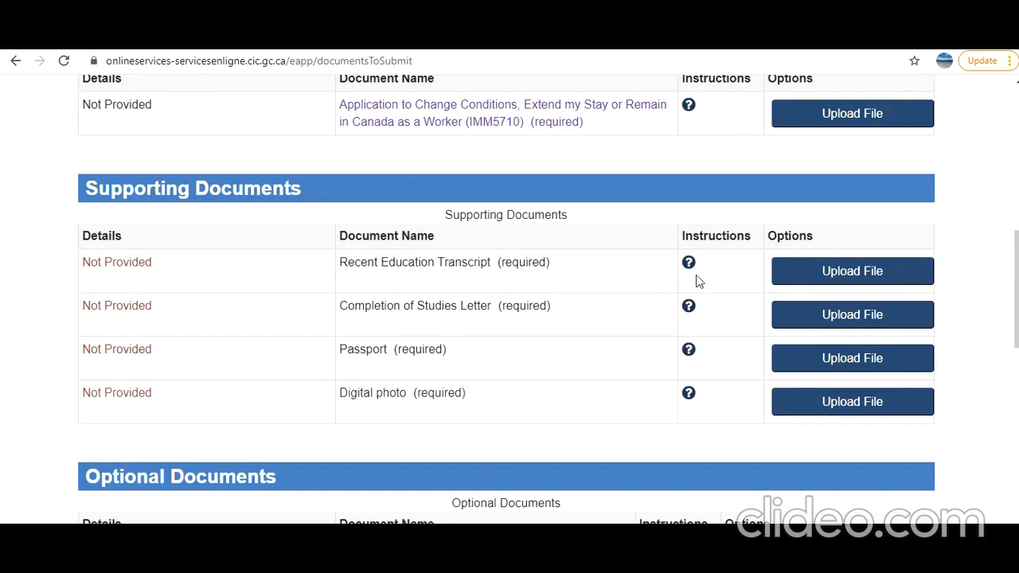
{"action": "scroll", "coordinate": [390, 346], "scroll_direction": "up", "scroll_amount": 2}
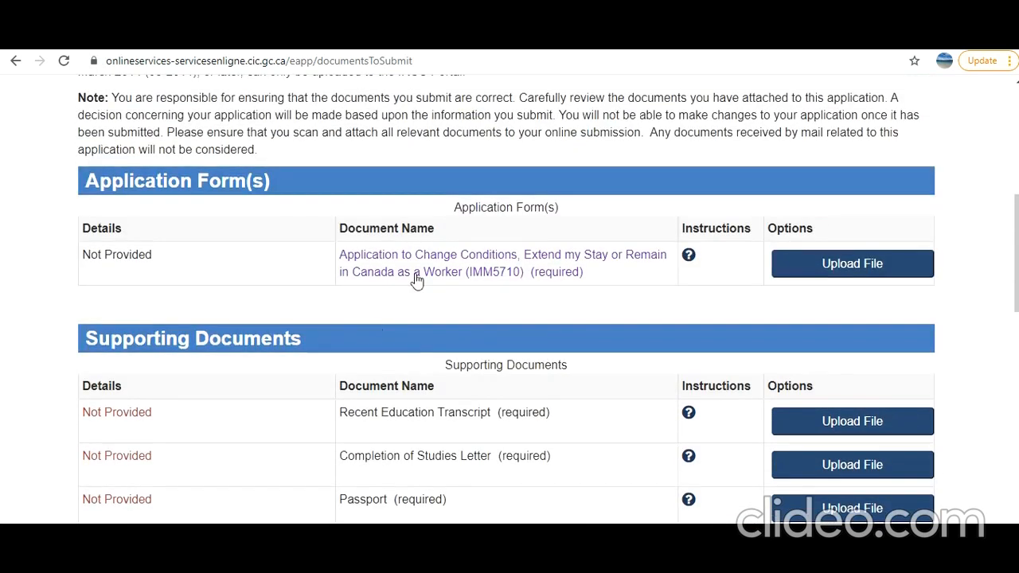
{"action": "scroll", "coordinate": [177, 384], "scroll_direction": "down", "scroll_amount": 2}
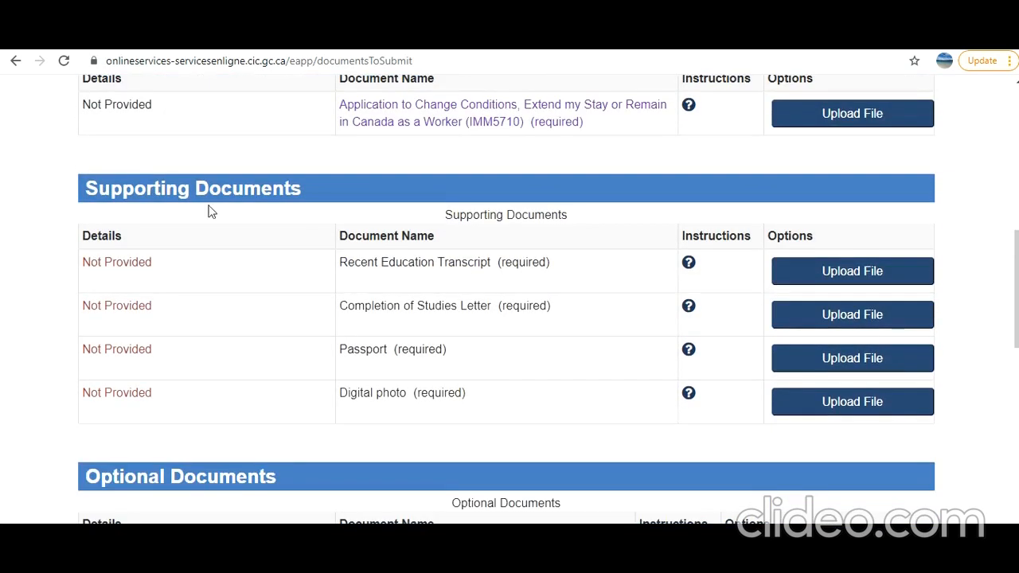
{"action": "scroll", "coordinate": [325, 302], "scroll_direction": "down", "scroll_amount": 2}
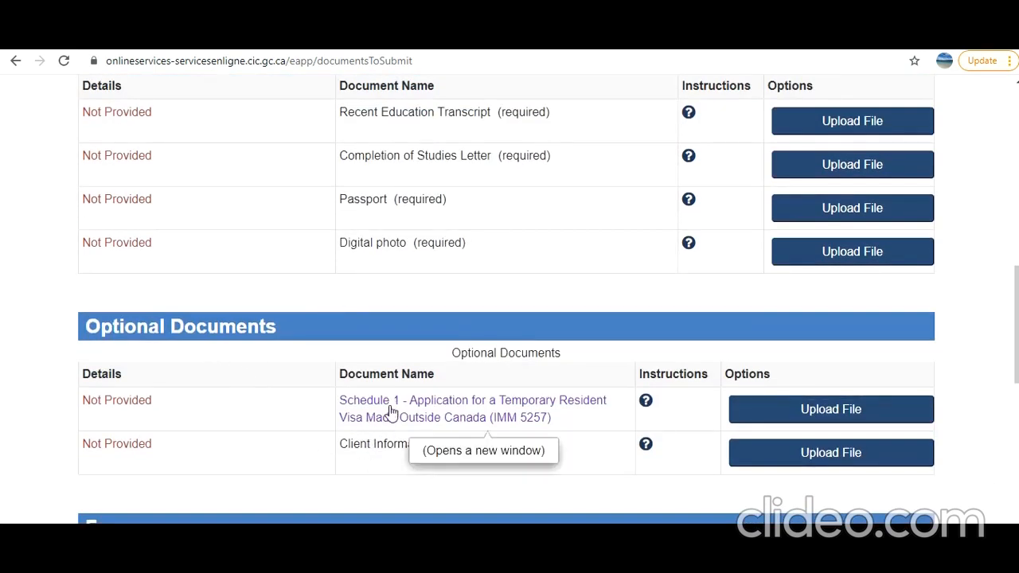
{"action": "left_click_drag", "start_coordinate": [435, 445], "coordinate": [353, 444]}
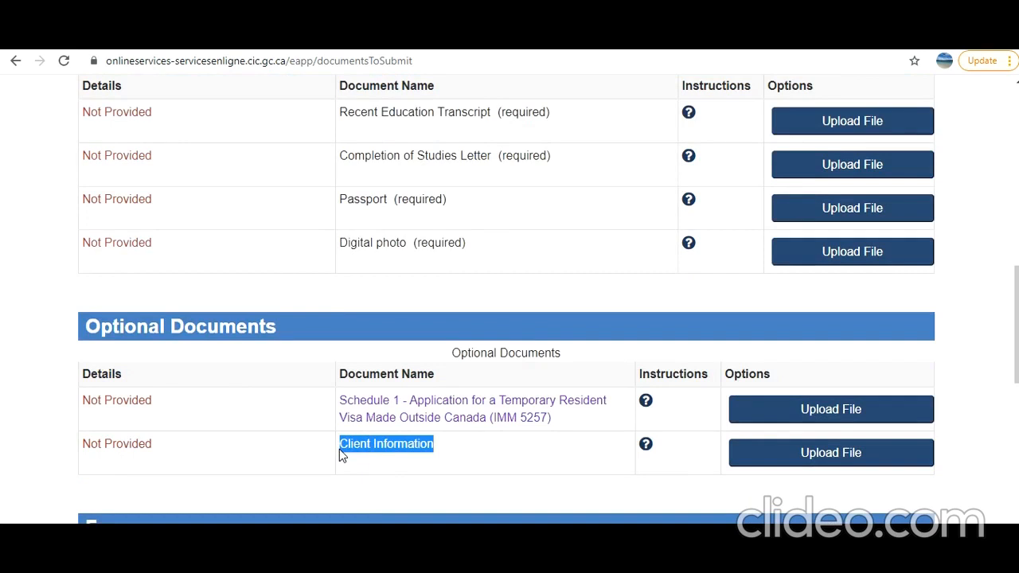
{"action": "scroll", "coordinate": [316, 454], "scroll_direction": "up", "scroll_amount": 2}
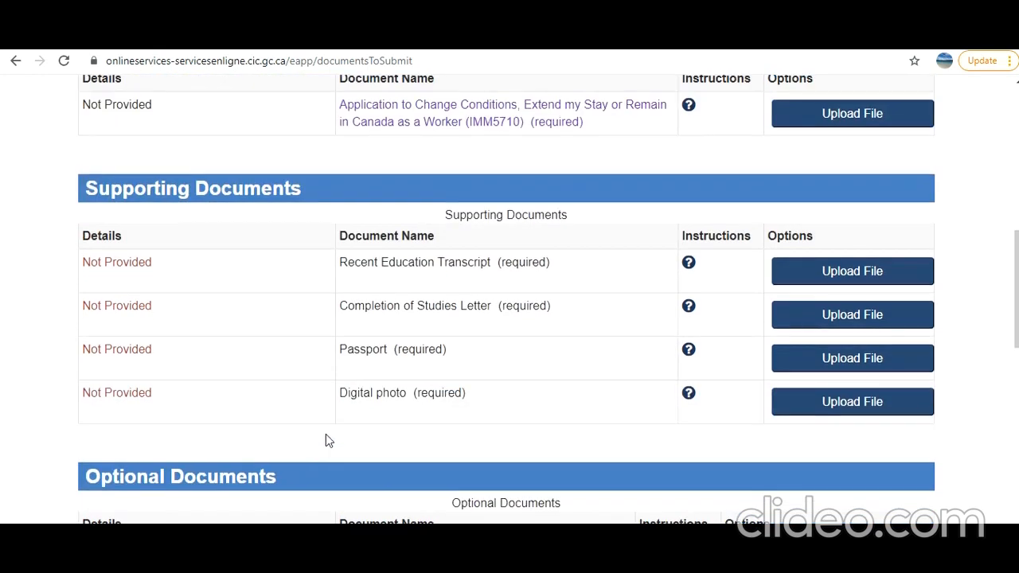
{"action": "scroll", "coordinate": [273, 415], "scroll_direction": "up", "scroll_amount": 2}
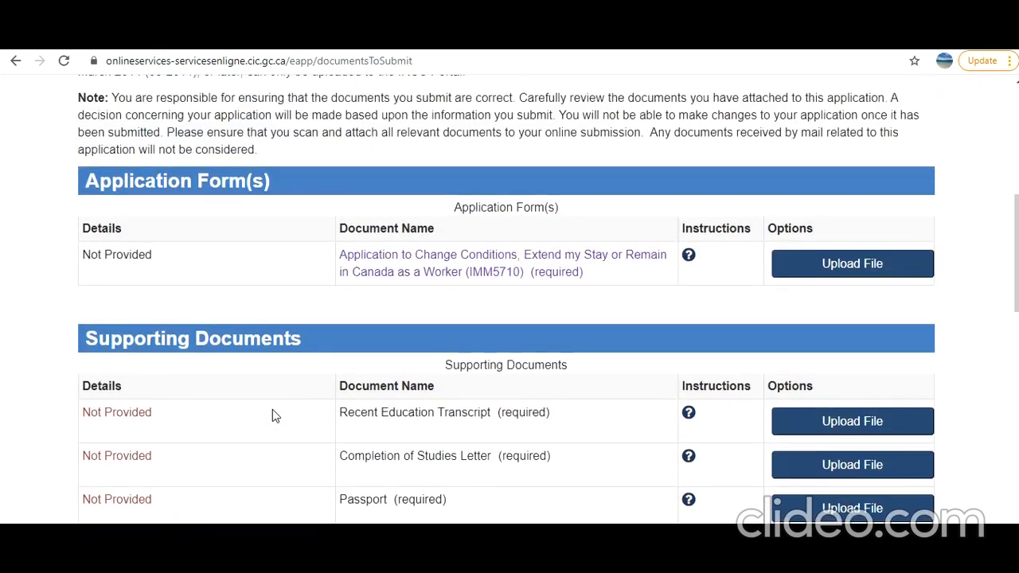
{"action": "scroll", "coordinate": [272, 415], "scroll_direction": "down", "scroll_amount": 2}
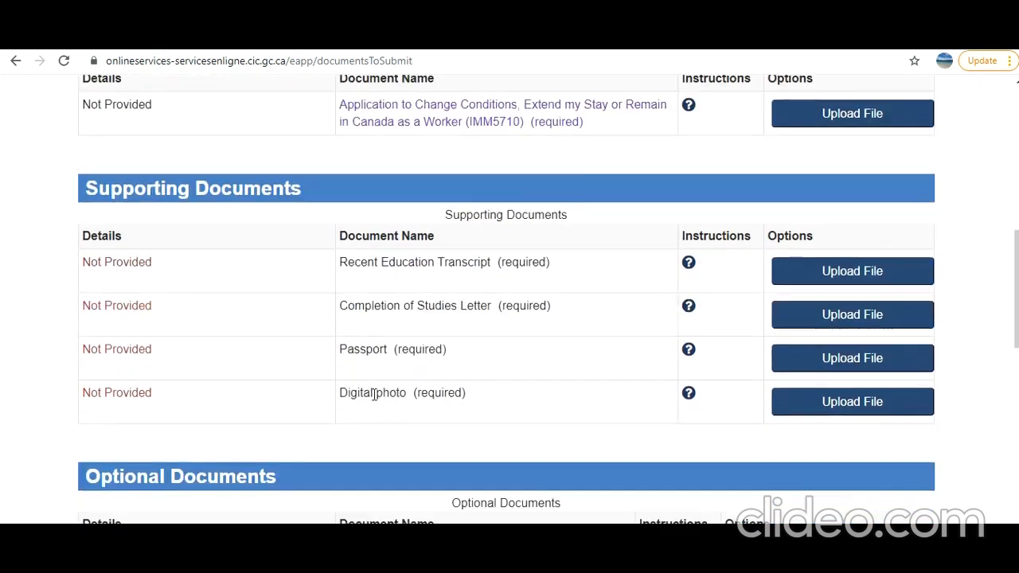
{"action": "scroll", "coordinate": [384, 397], "scroll_direction": "down", "scroll_amount": 2}
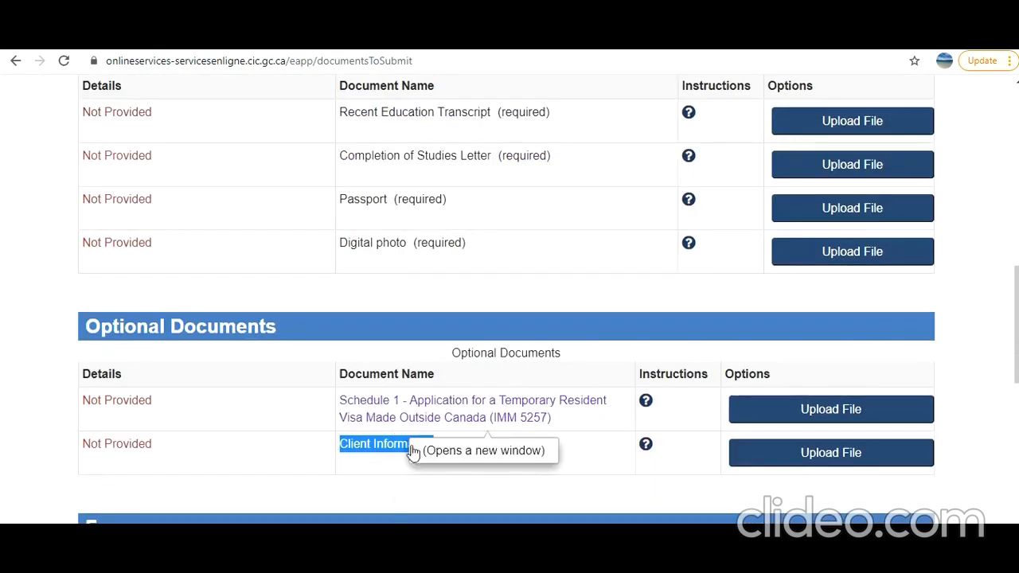
{"action": "scroll", "coordinate": [324, 514], "scroll_direction": "up", "scroll_amount": 2}
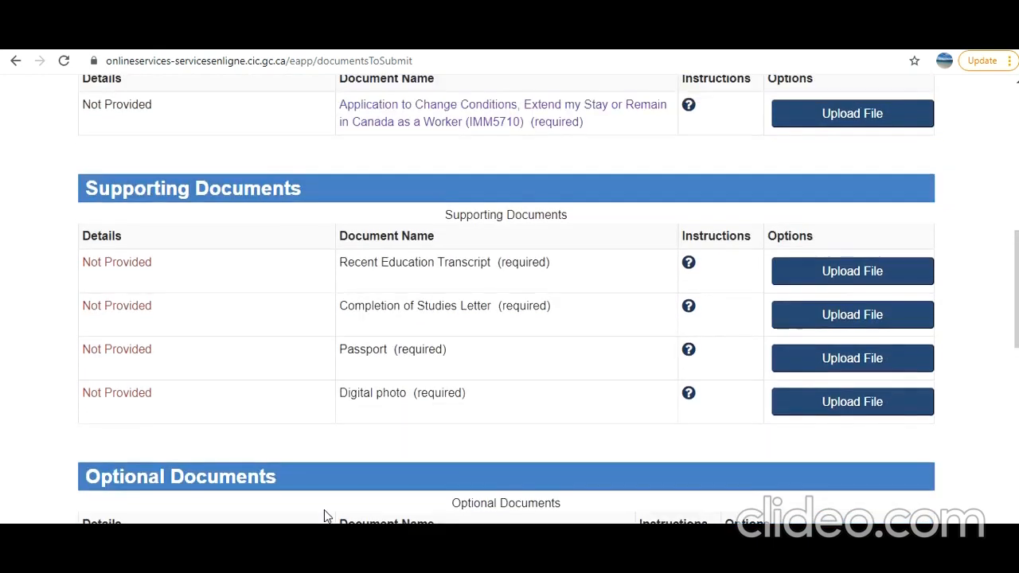
{"action": "scroll", "coordinate": [324, 516], "scroll_direction": "up", "scroll_amount": 1}
{"action": "scroll", "coordinate": [324, 516], "scroll_direction": "down", "scroll_amount": 3}
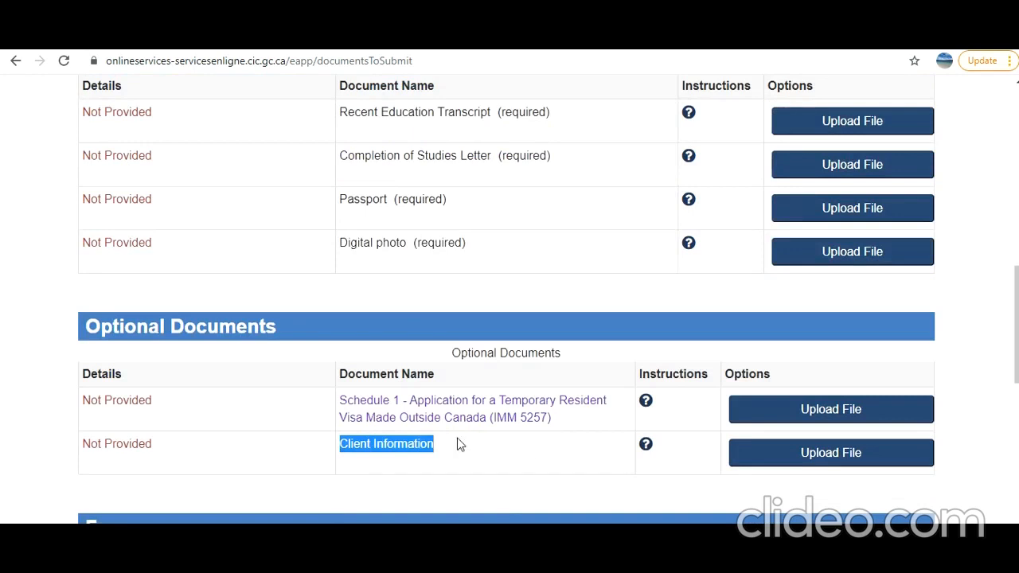
{"action": "scroll", "coordinate": [485, 461], "scroll_direction": "up", "scroll_amount": 5}
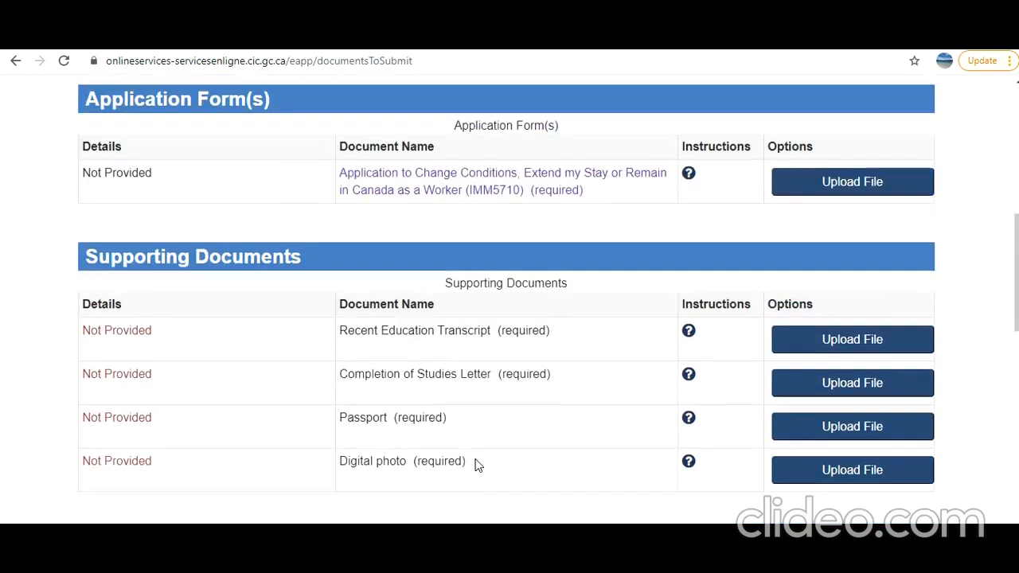
{"action": "scroll", "coordinate": [430, 438], "scroll_direction": "down", "scroll_amount": 2}
{"action": "scroll", "coordinate": [428, 440], "scroll_direction": "down", "scroll_amount": 2}
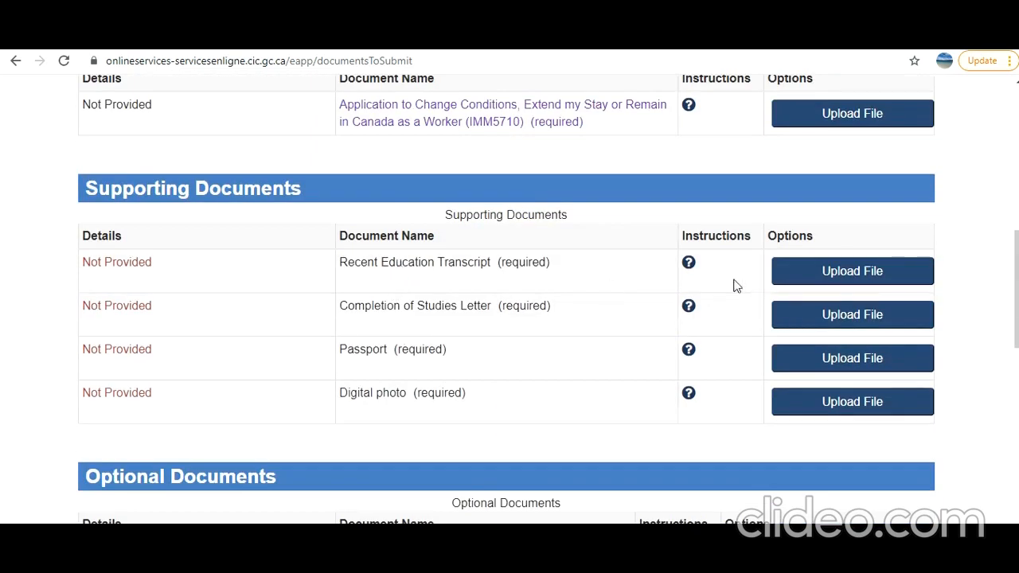
- Review the upload instructions for the education transcript, completion-of-studies letter and passport
{"action": "left_click", "coordinate": [691, 268]}
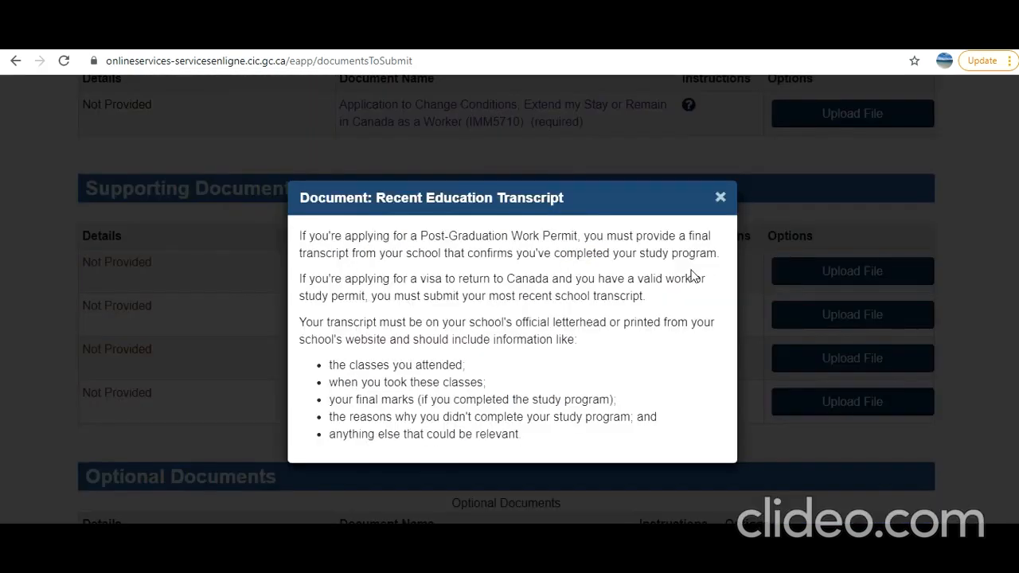
{"action": "left_click_drag", "start_coordinate": [338, 232], "coordinate": [501, 437]}
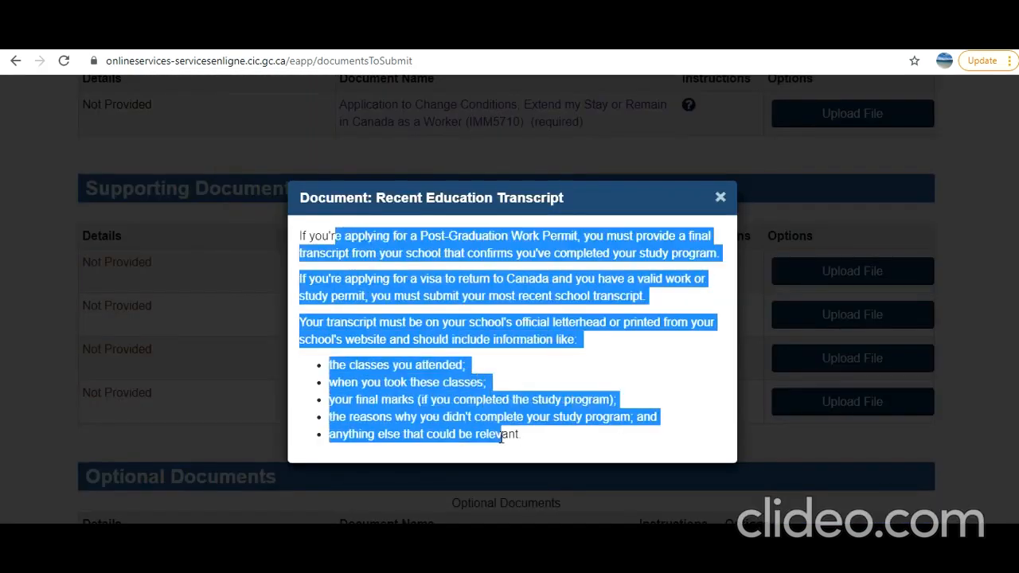
{"action": "left_click", "coordinate": [720, 197]}
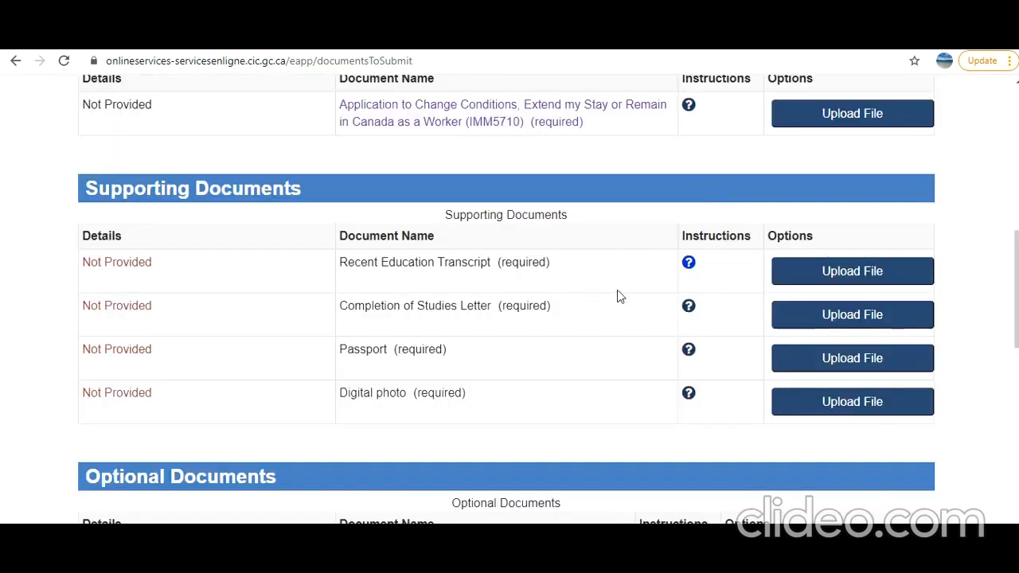
{"action": "left_click", "coordinate": [689, 309]}
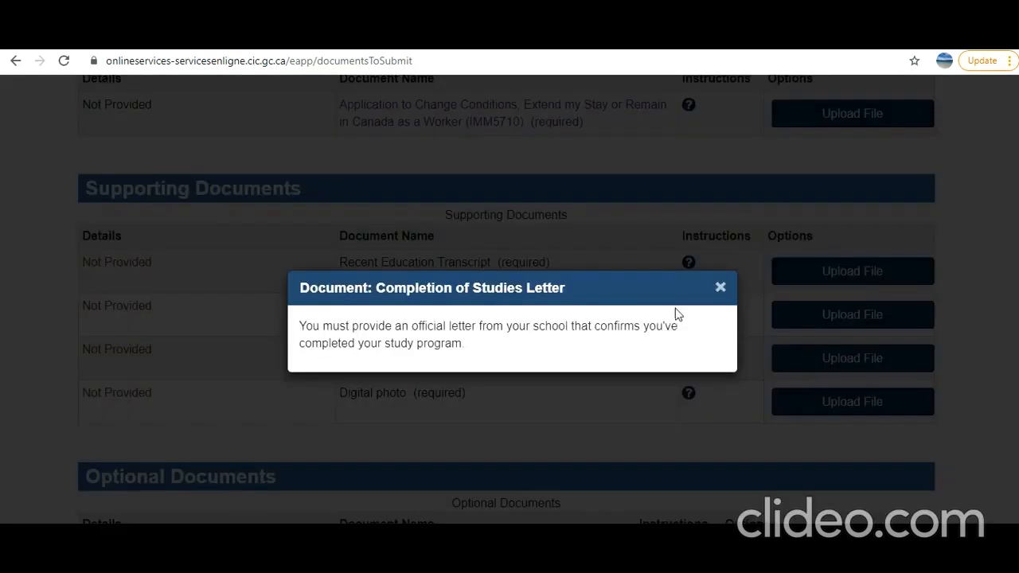
{"action": "left_click", "coordinate": [720, 289]}
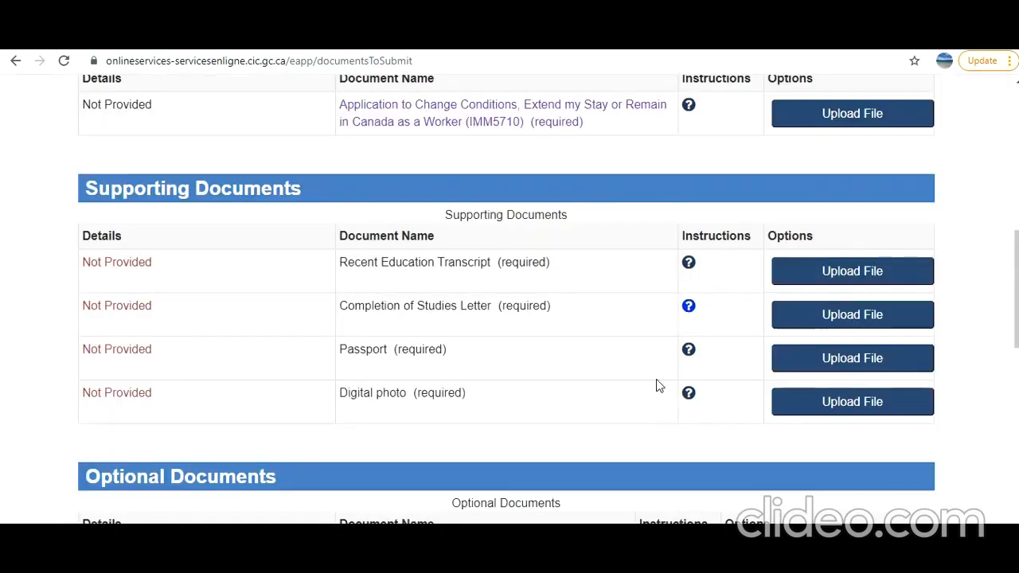
{"action": "left_click", "coordinate": [687, 353]}
{"action": "left_click_drag", "start_coordinate": [326, 272], "coordinate": [567, 312]}
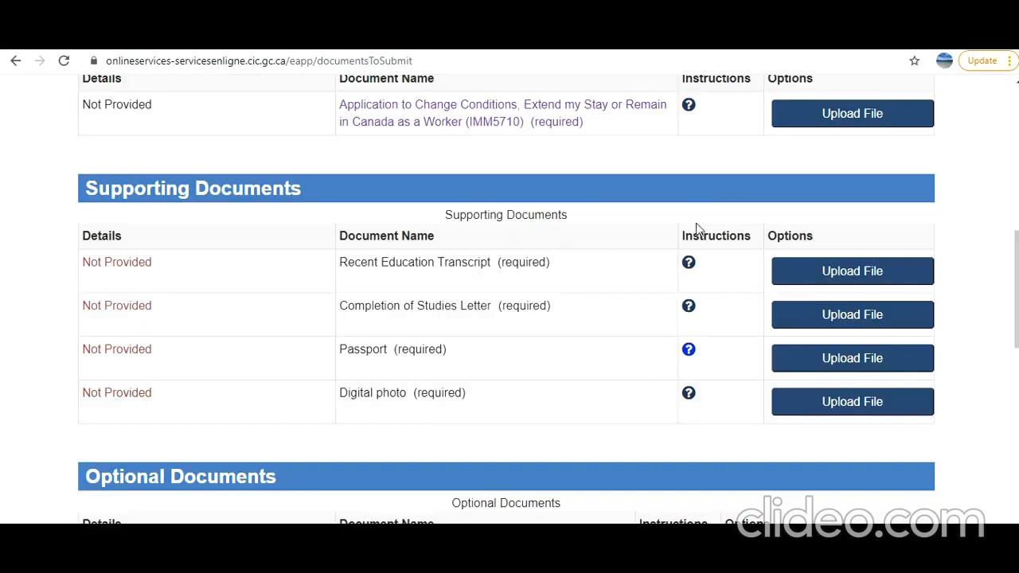
{"action": "left_click", "coordinate": [721, 171]}
- Read through the Digital photo requirements, reopening them to go over the photo bullets again
{"action": "left_click", "coordinate": [689, 396]}
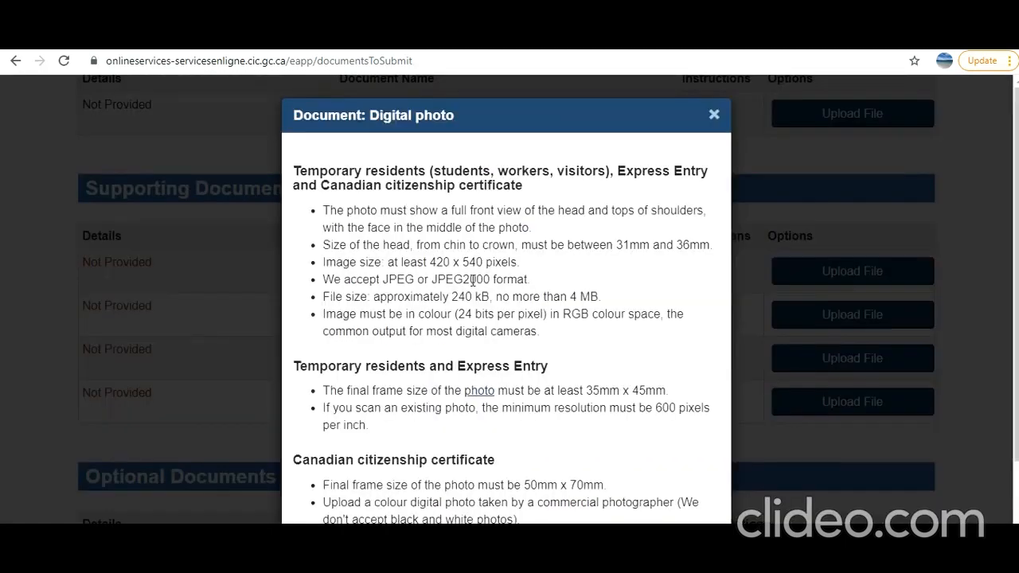
{"action": "left_click_drag", "start_coordinate": [332, 210], "coordinate": [554, 334]}
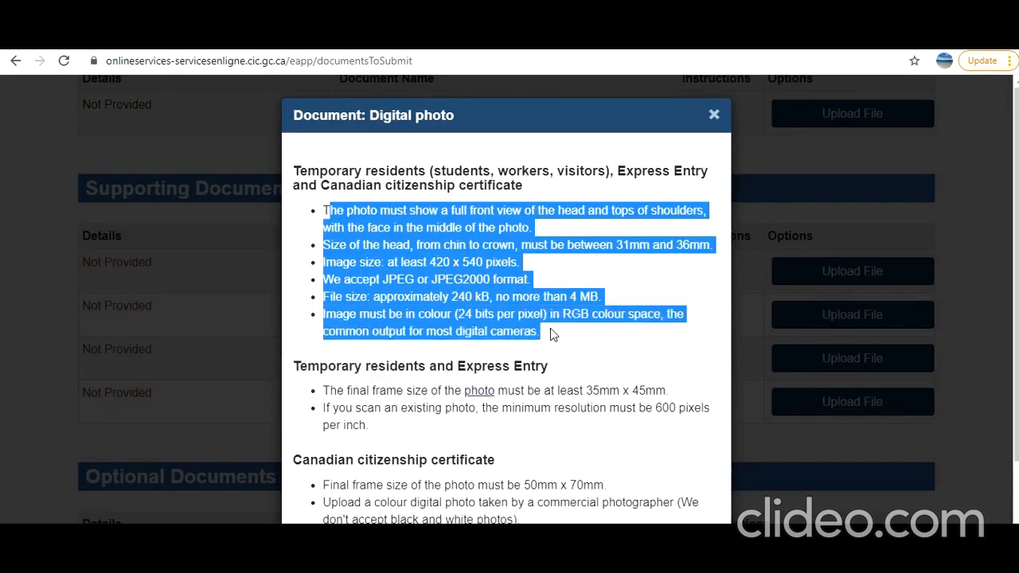
{"action": "scroll", "coordinate": [550, 328], "scroll_direction": "down", "scroll_amount": 3}
{"action": "scroll", "coordinate": [550, 328], "scroll_direction": "up", "scroll_amount": 3}
{"action": "left_click", "coordinate": [714, 115]}
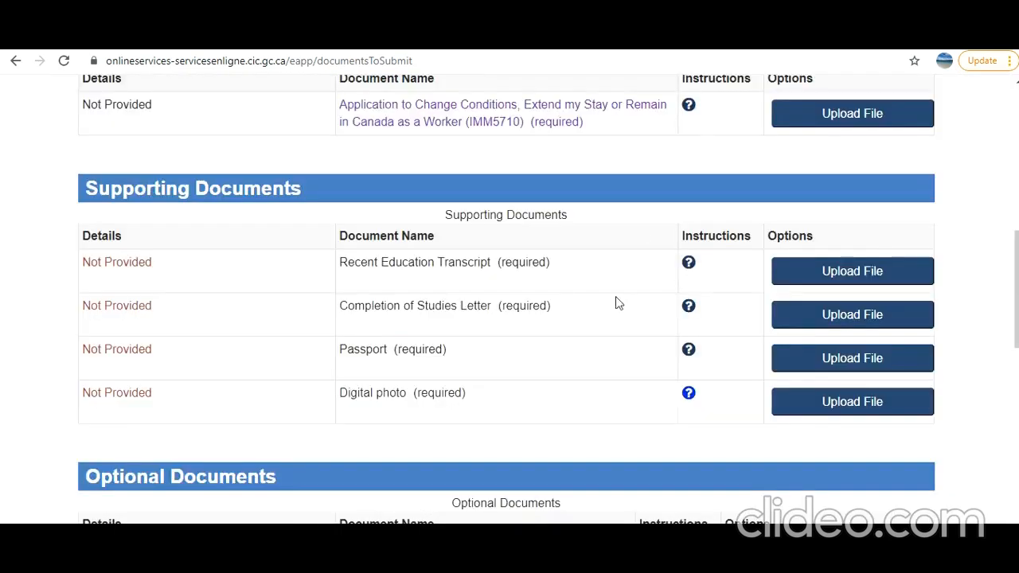
{"action": "left_click", "coordinate": [688, 393]}
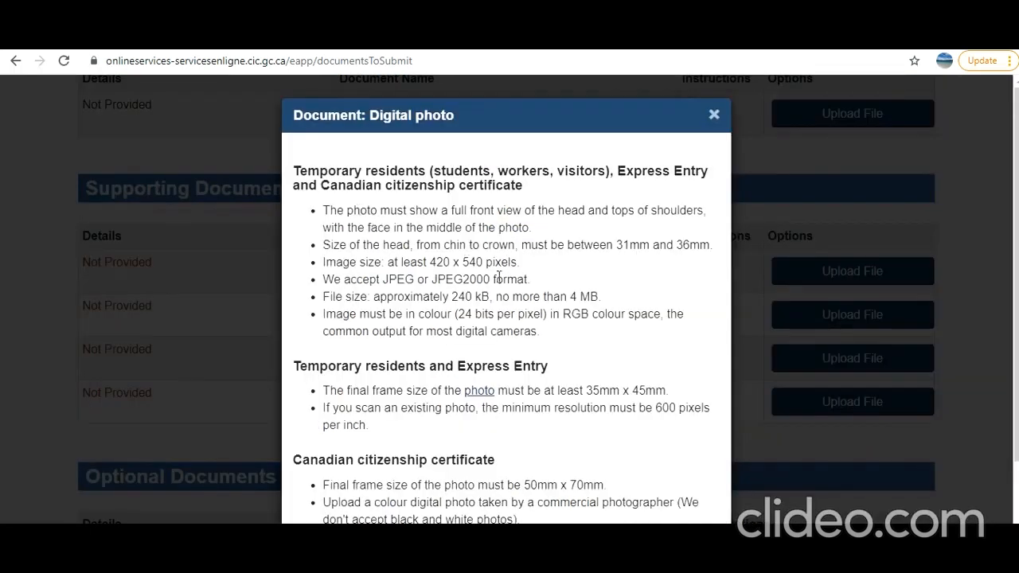
{"action": "left_click_drag", "start_coordinate": [543, 340], "coordinate": [283, 182]}
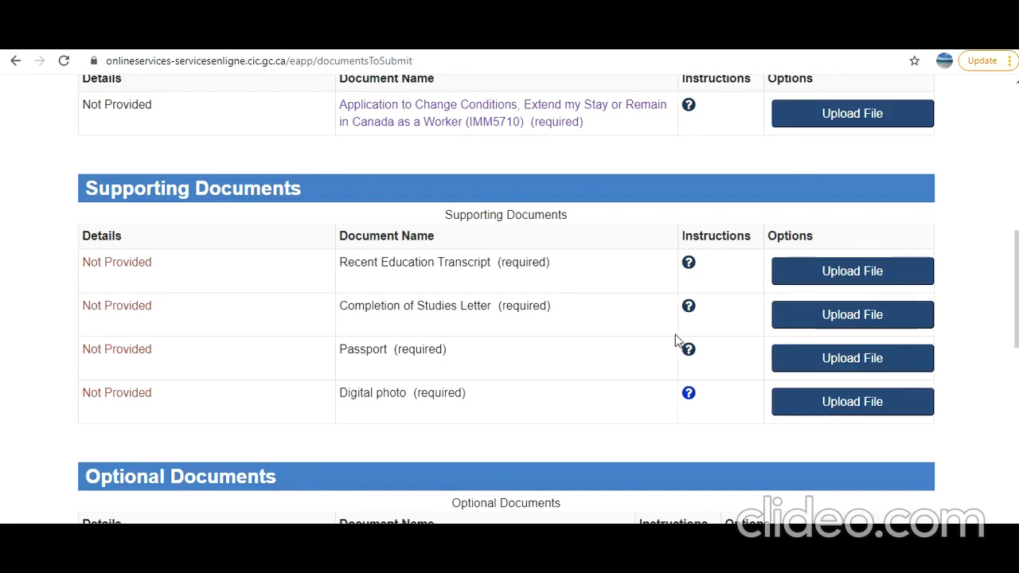
{"action": "left_click", "coordinate": [689, 395]}
{"action": "scroll", "coordinate": [579, 338], "scroll_direction": "down", "scroll_amount": 2}
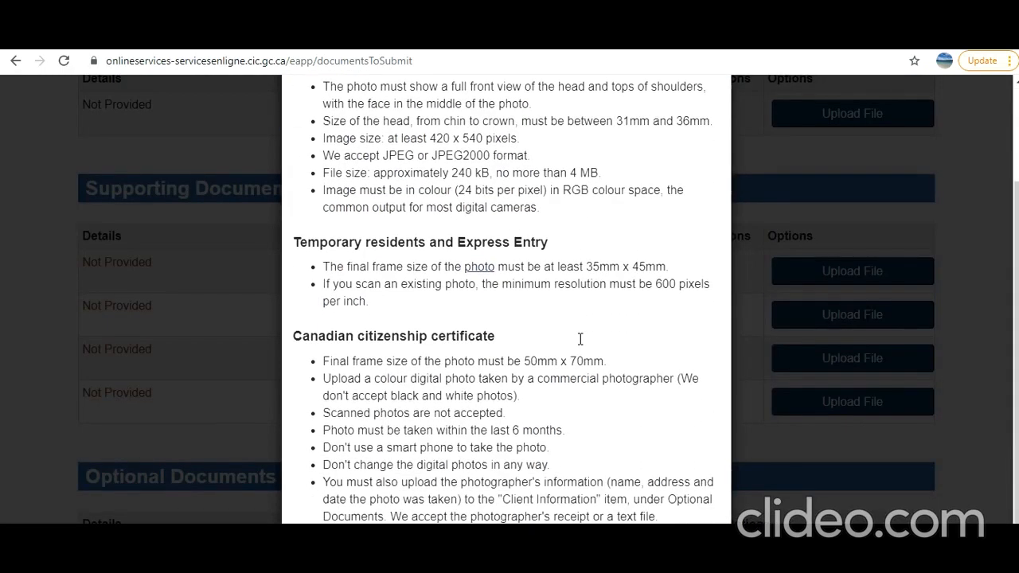
{"action": "scroll", "coordinate": [579, 339], "scroll_direction": "up", "scroll_amount": 2}
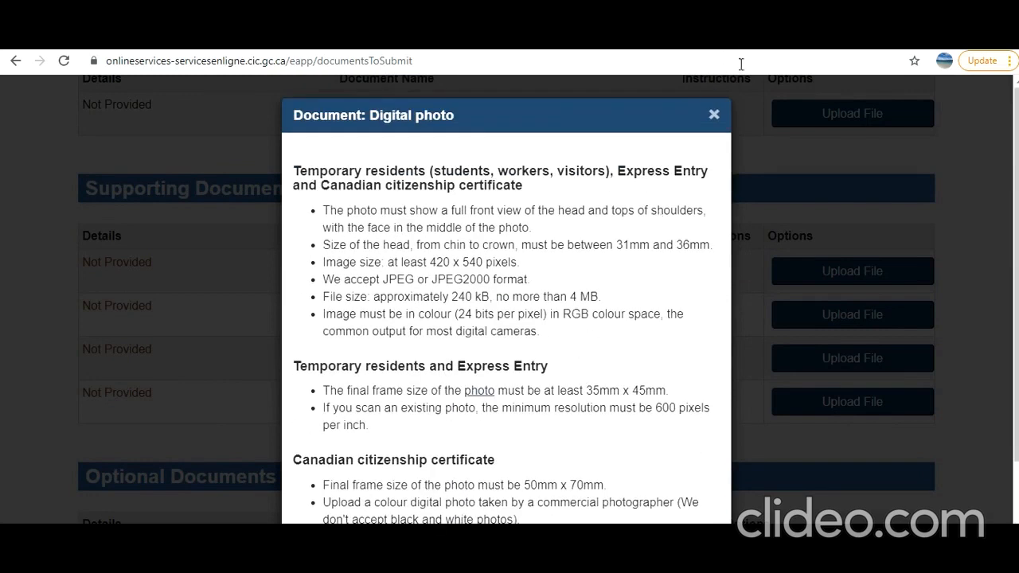
{"action": "left_click", "coordinate": [714, 116]}
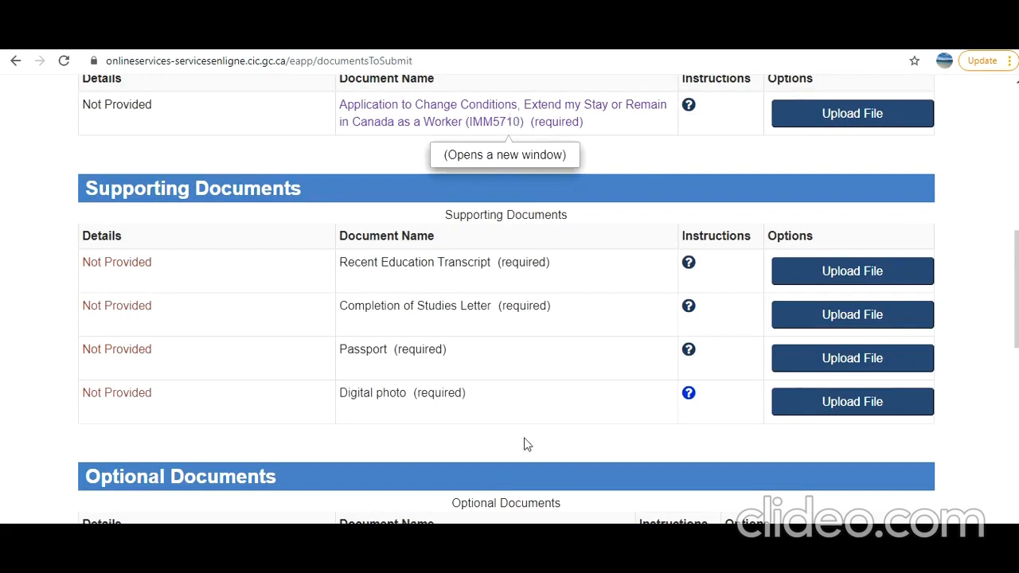
- Open the IMM5710 form, enter the applicant's UCI and choose English as the service language
{"action": "left_click", "coordinate": [484, 104]}
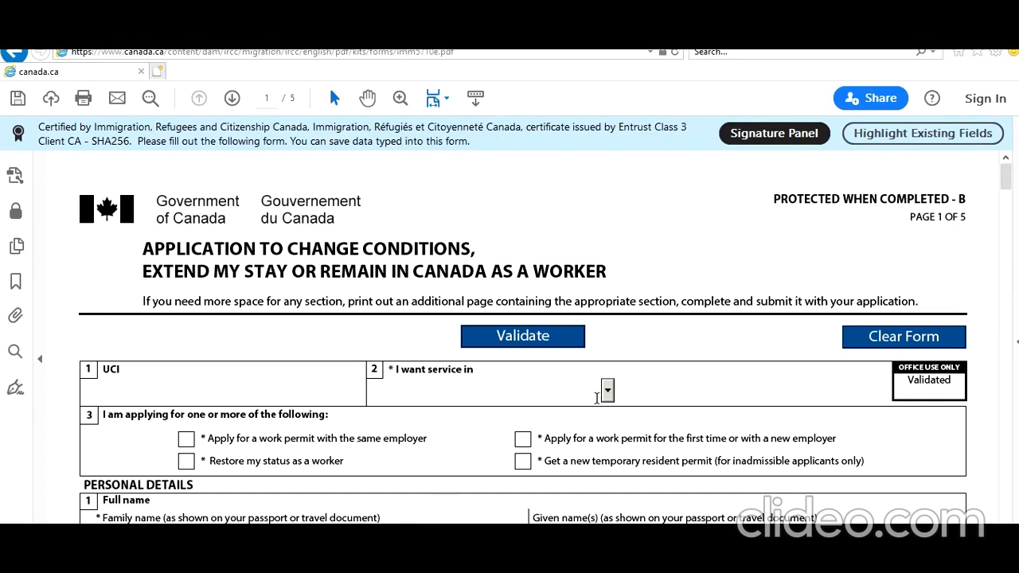
{"action": "left_click", "coordinate": [172, 396]}
{"action": "type", "text": "77766655"}
{"action": "left_click", "coordinate": [607, 390]}
{"action": "left_click", "coordinate": [500, 431]}
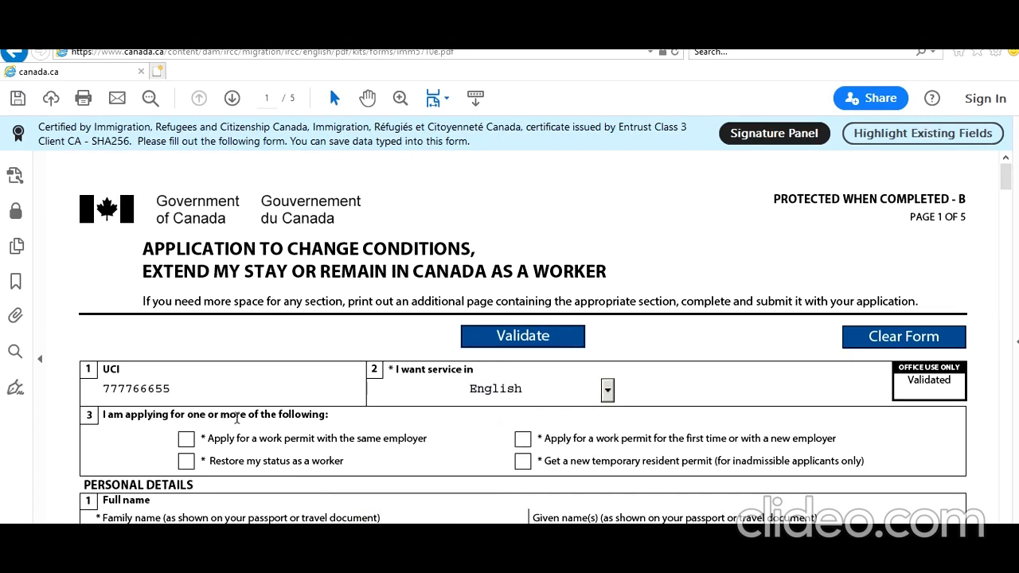
- Tick first-time work permit, enter the applicant's family and given names, and answer No to other names
{"action": "scroll", "coordinate": [306, 421], "scroll_direction": "down", "scroll_amount": 1}
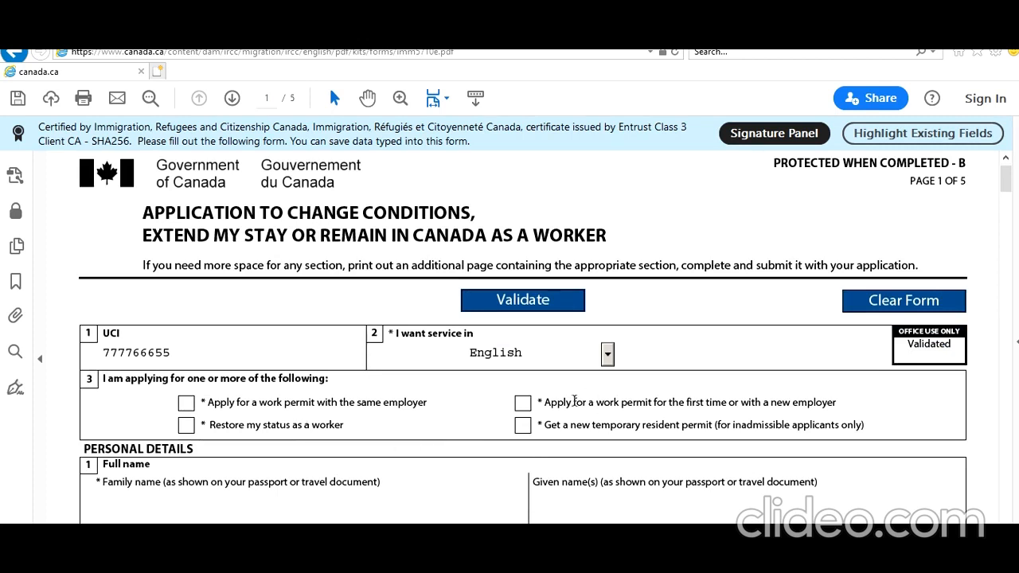
{"action": "left_click", "coordinate": [523, 403]}
{"action": "scroll", "coordinate": [481, 510], "scroll_direction": "down", "scroll_amount": 2}
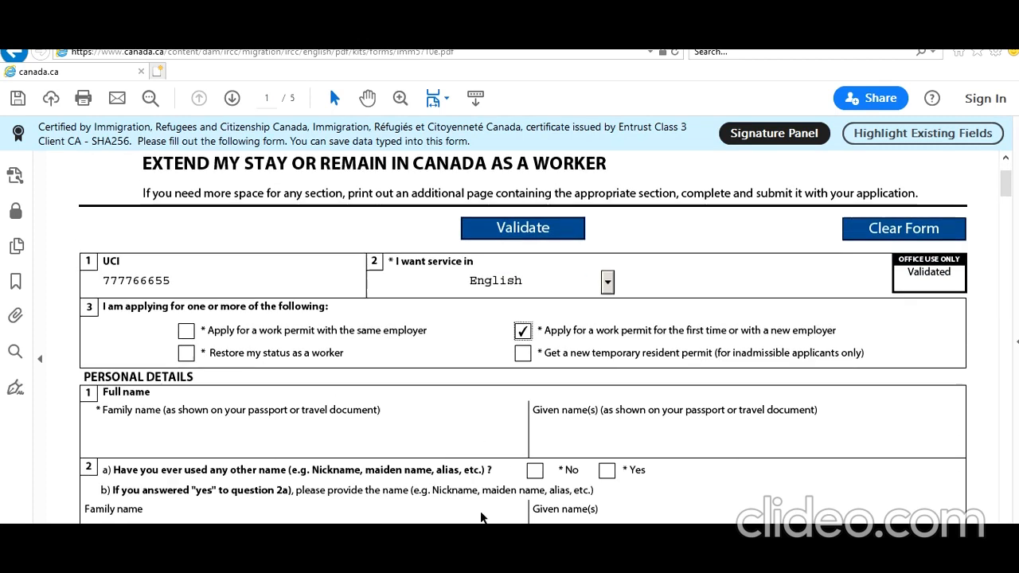
{"action": "left_click", "coordinate": [438, 442]}
{"action": "type", "text": "Smith"}
{"action": "key", "text": "Tab"}
{"action": "type", "text": "John"}
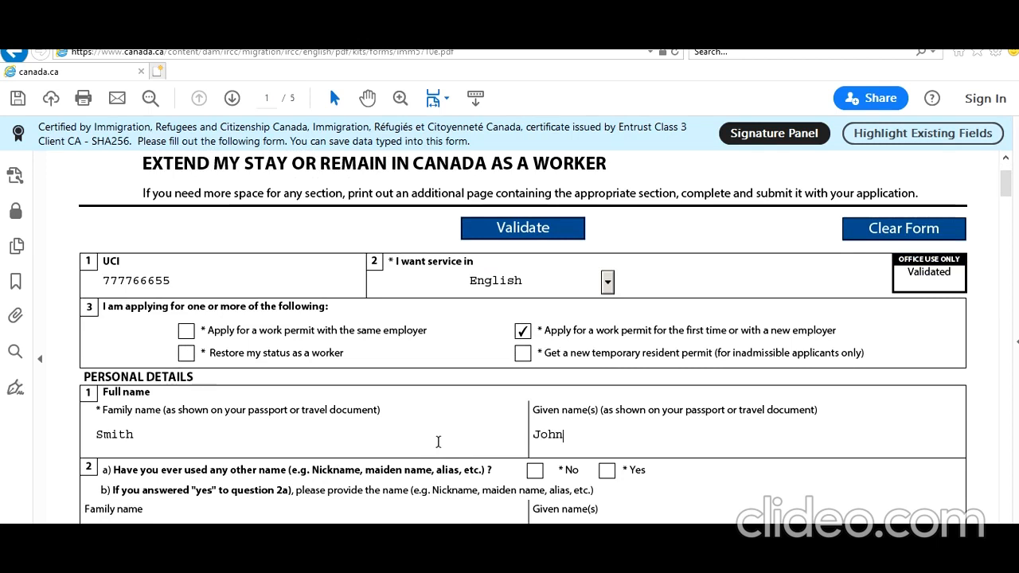
{"action": "left_click", "coordinate": [535, 470]}
{"action": "scroll", "coordinate": [424, 447], "scroll_direction": "down", "scroll_amount": 5}
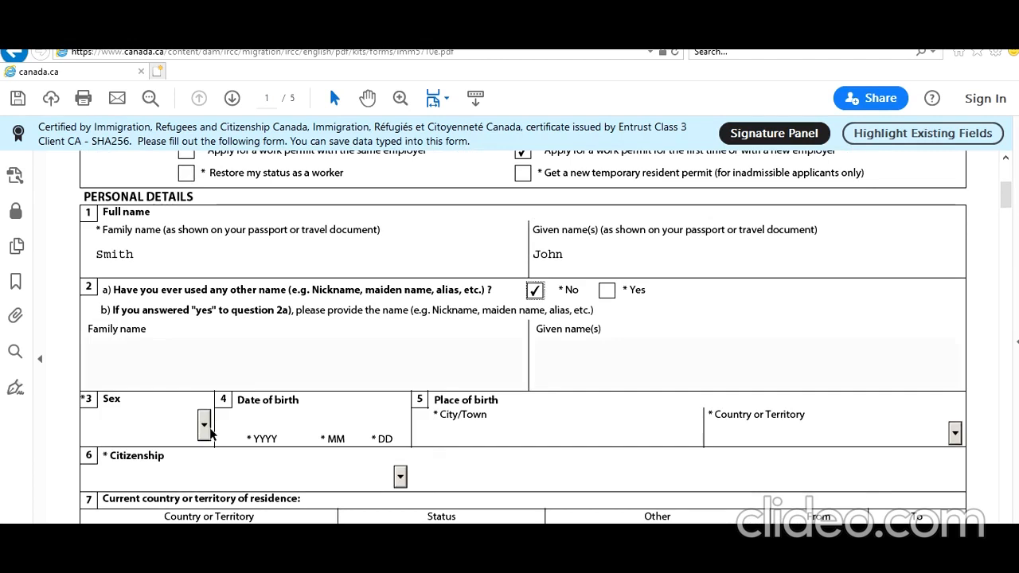
- Set sex to Male and enter birth year/month 1995-01, birthplace New Delhi, India
{"action": "left_click", "coordinate": [205, 425]}
{"action": "left_click", "coordinate": [169, 481]}
{"action": "left_click", "coordinate": [256, 420]}
{"action": "type", "text": "1995"}
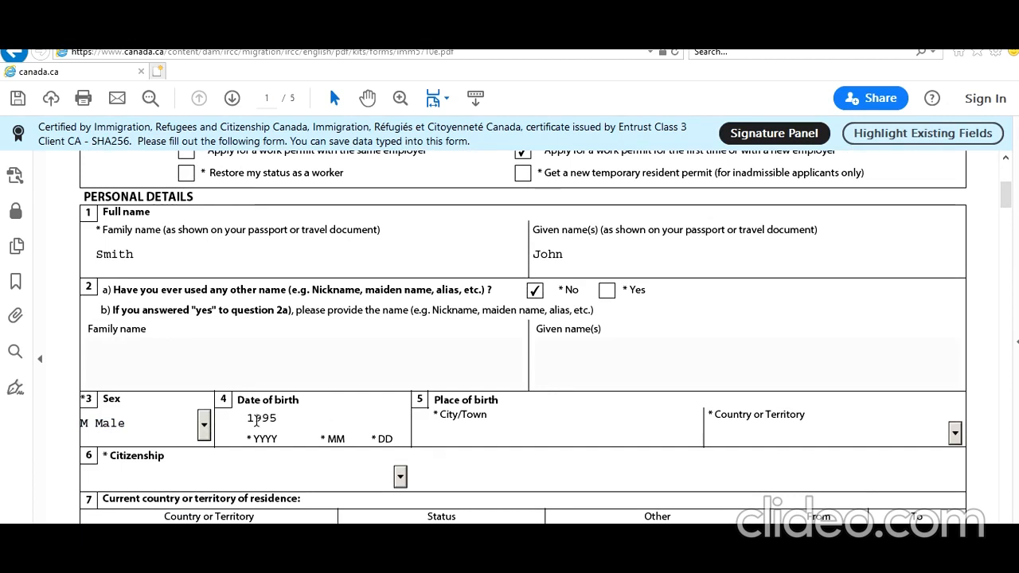
{"action": "type", "text": "01"}
{"action": "type", "text": "New De"}
{"action": "type", "text": "lhi"}
{"action": "key", "text": "Tab"}
{"action": "type", "text": "India"}
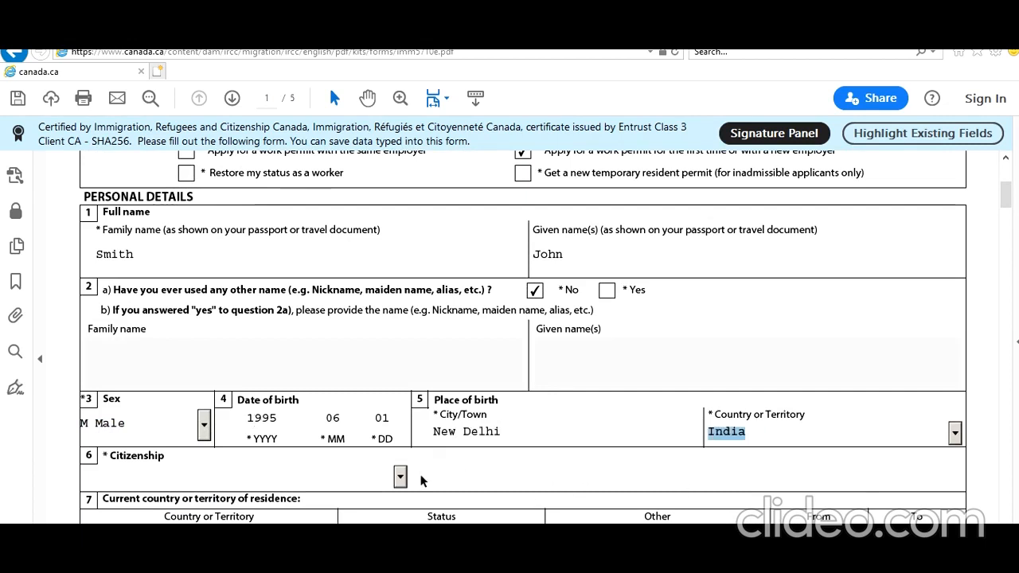
- Set citizenship to India and the current residence status to Student
{"action": "left_click", "coordinate": [399, 476]}
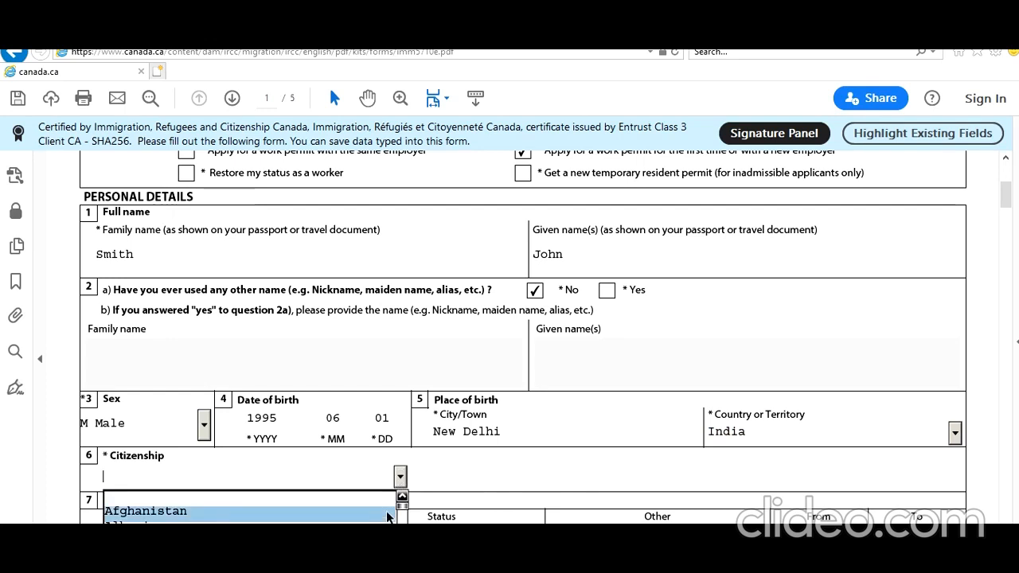
{"action": "scroll", "coordinate": [387, 505], "scroll_direction": "down", "scroll_amount": 1}
{"action": "left_click", "coordinate": [402, 490]}
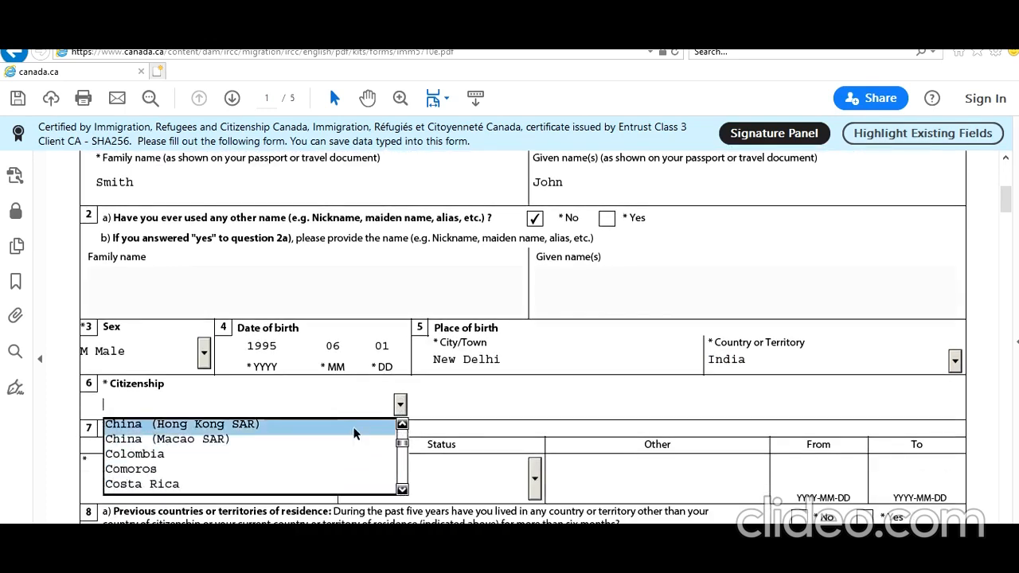
{"action": "type", "text": "in"}
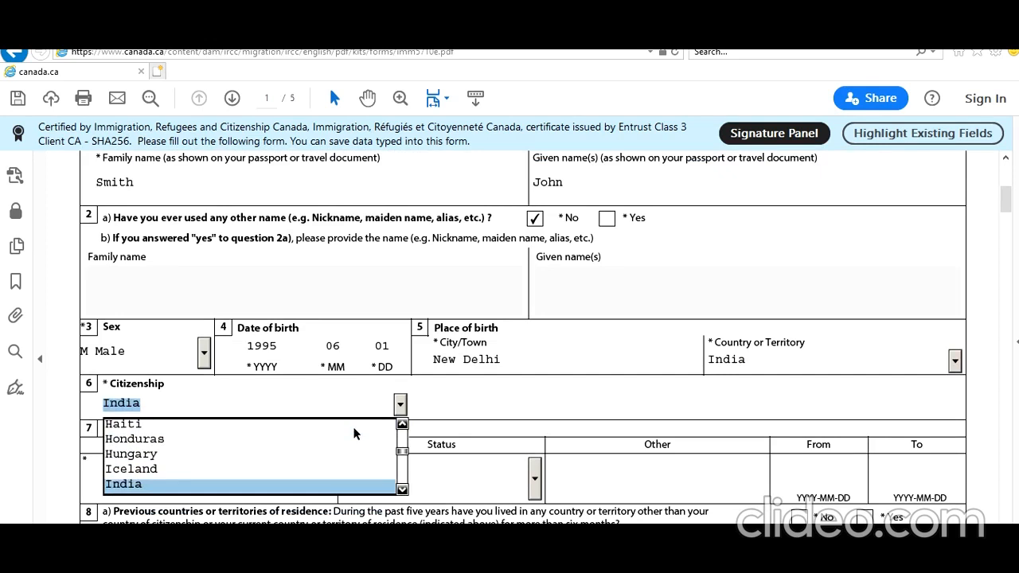
{"action": "left_click", "coordinate": [239, 485]}
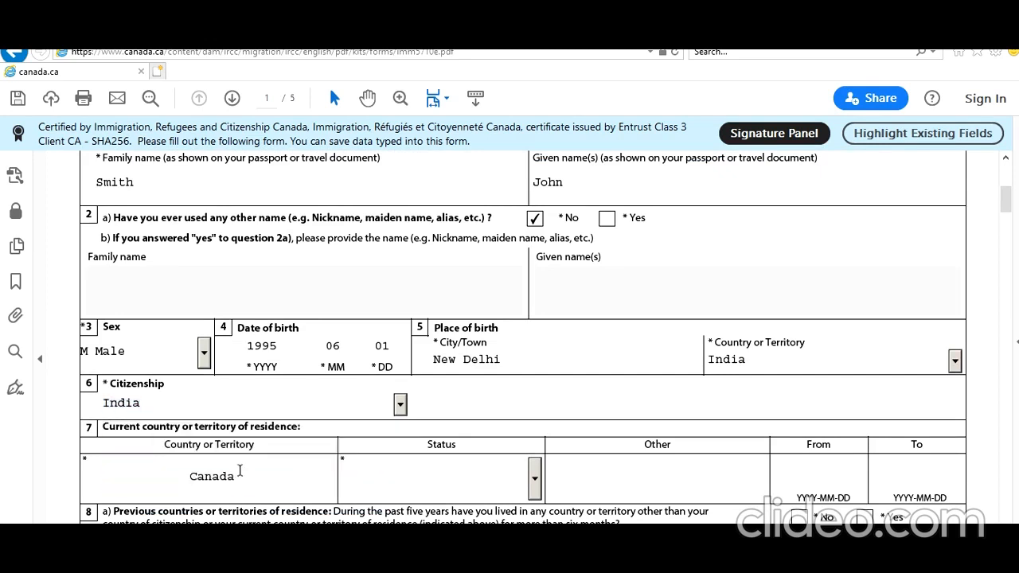
{"action": "scroll", "coordinate": [271, 399], "scroll_direction": "down", "scroll_amount": 2}
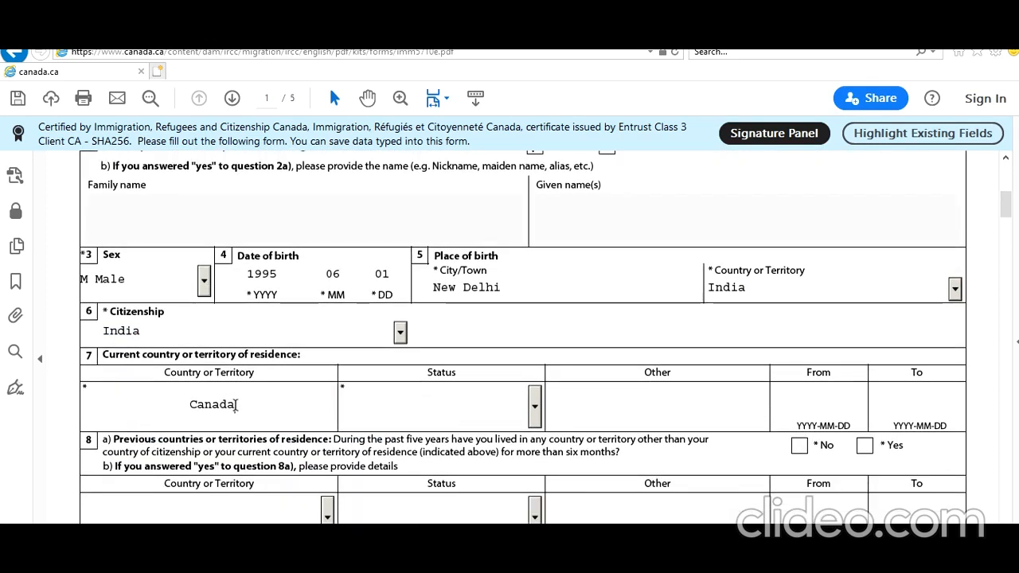
{"action": "left_click_drag", "start_coordinate": [236, 404], "coordinate": [198, 404]}
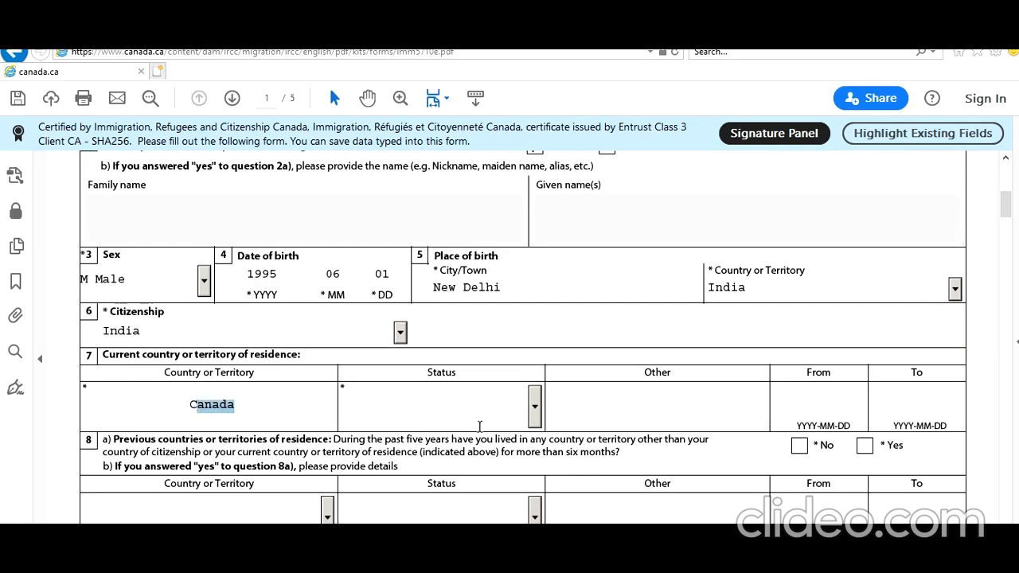
{"action": "left_click", "coordinate": [535, 407]}
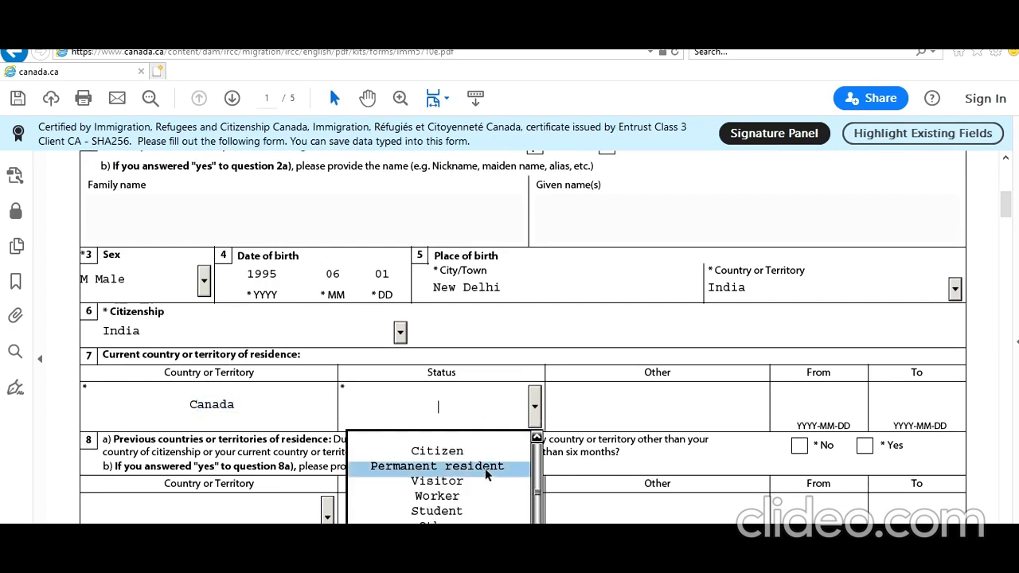
{"action": "scroll", "coordinate": [485, 468], "scroll_direction": "down", "scroll_amount": 1}
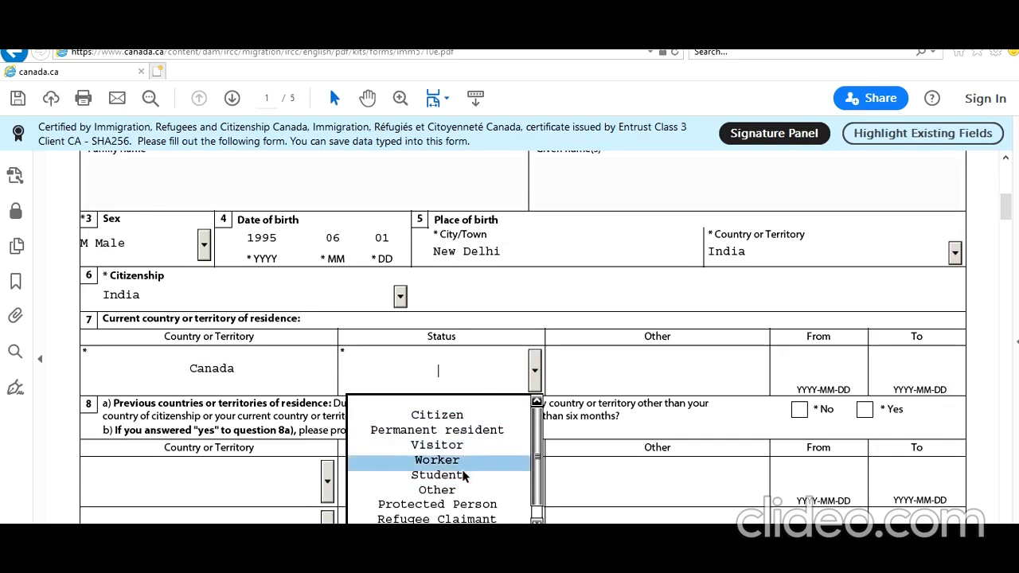
{"action": "left_click", "coordinate": [462, 474]}
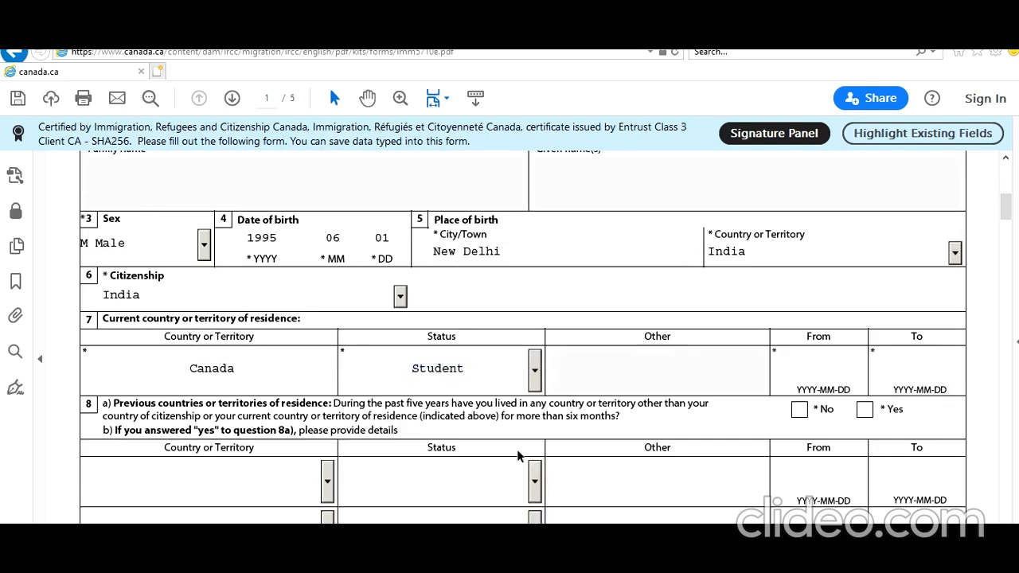
- Pick residence dates 2019-01-01 to 2021-02-28 from the calendars and answer No for 8a
{"action": "left_click", "coordinate": [813, 372]}
{"action": "left_click", "coordinate": [873, 370]}
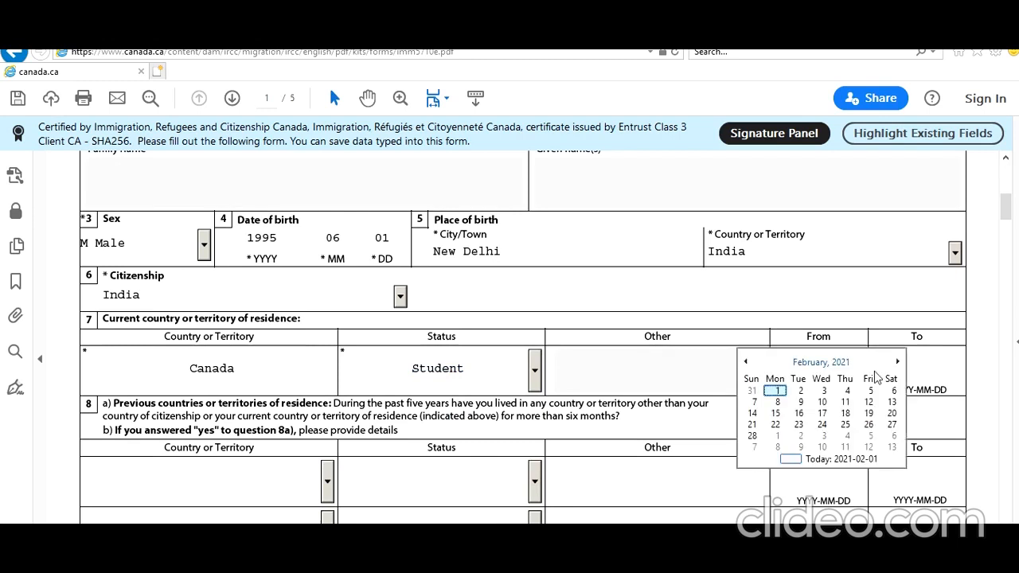
{"action": "left_click", "coordinate": [821, 363]}
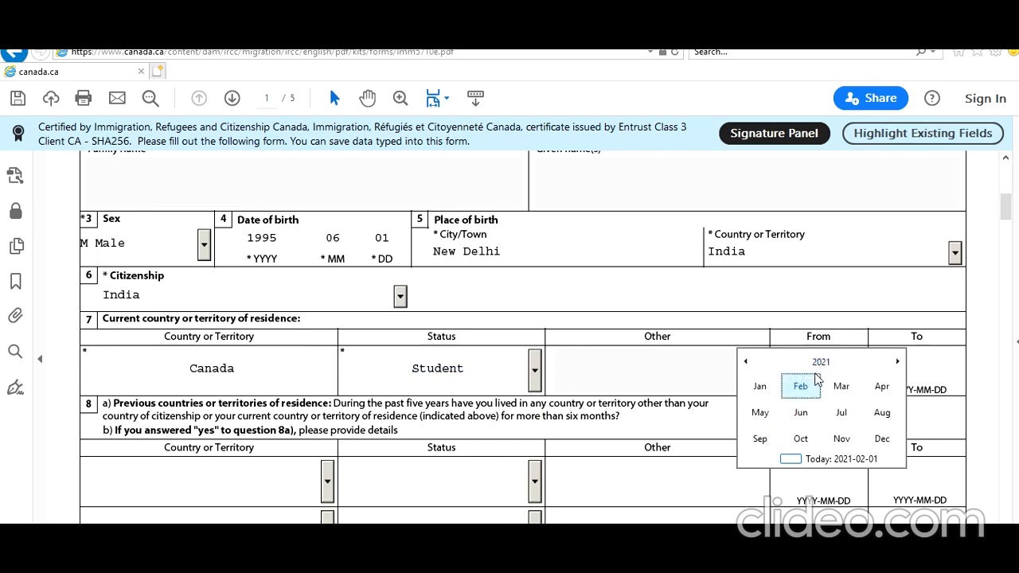
{"action": "left_click", "coordinate": [745, 362]}
{"action": "left_click", "coordinate": [747, 363]}
{"action": "left_click", "coordinate": [760, 387]}
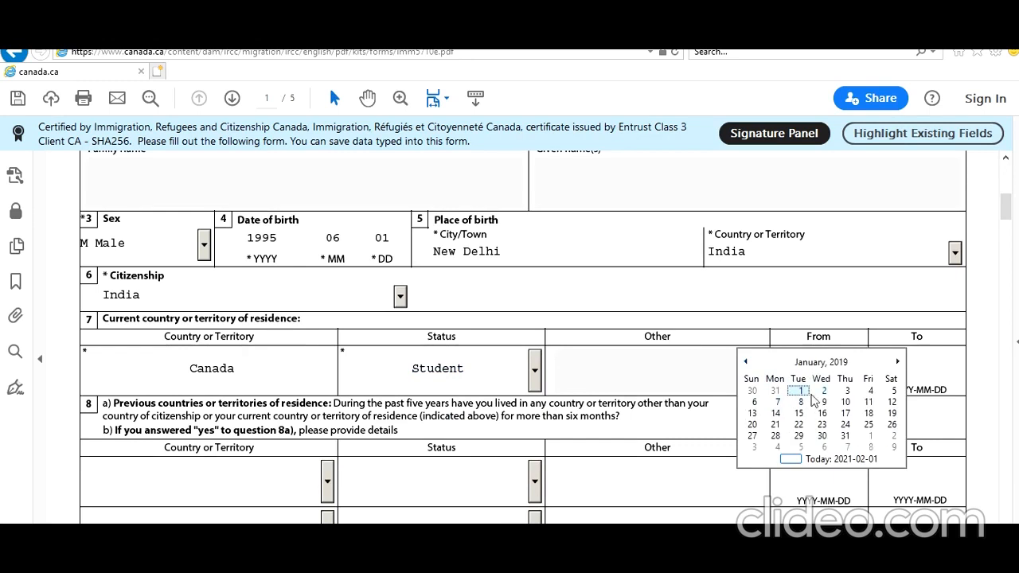
{"action": "left_click", "coordinate": [799, 390]}
{"action": "left_click", "coordinate": [923, 367]}
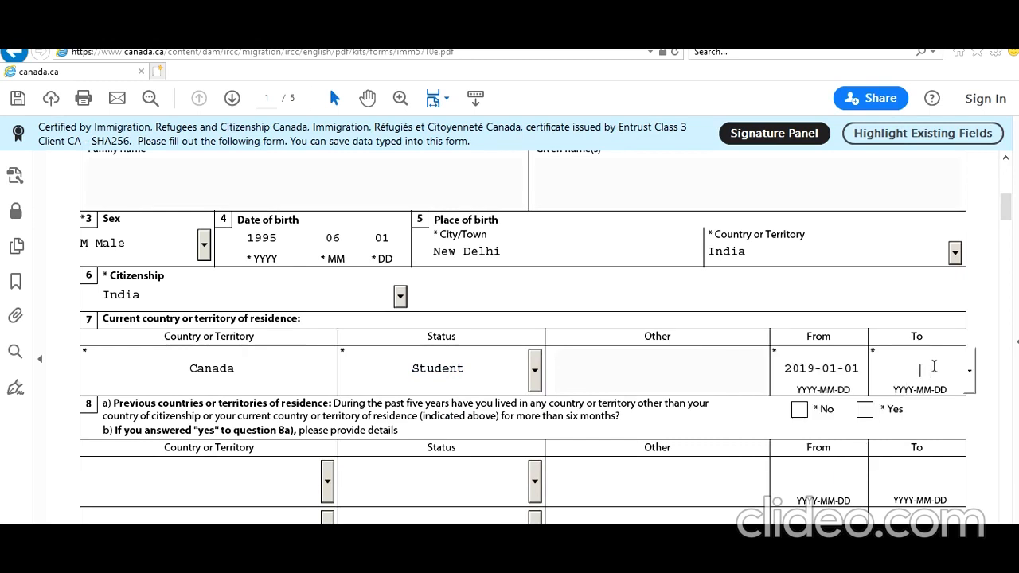
{"action": "left_click", "coordinate": [968, 370]}
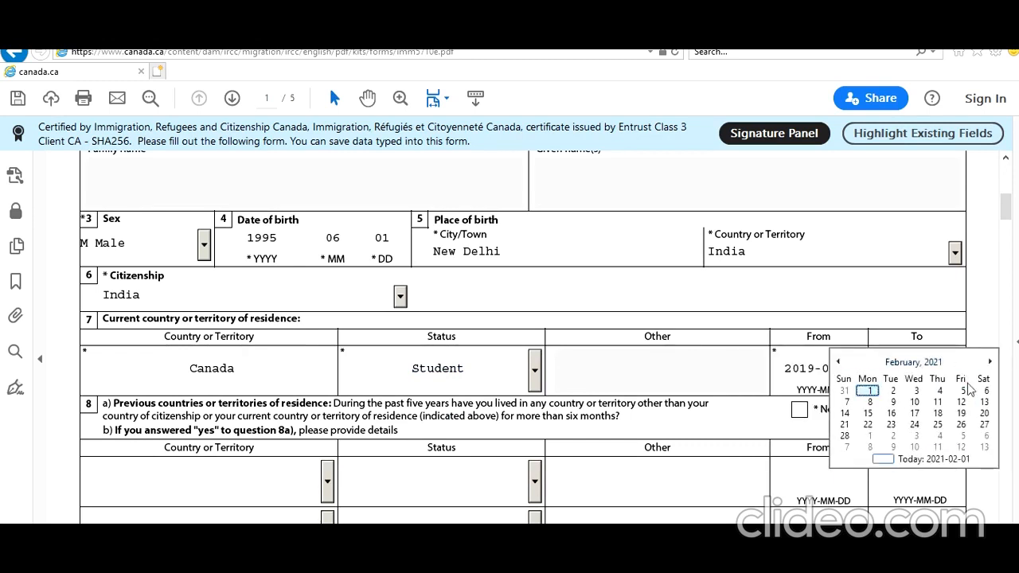
{"action": "left_click", "coordinate": [844, 436]}
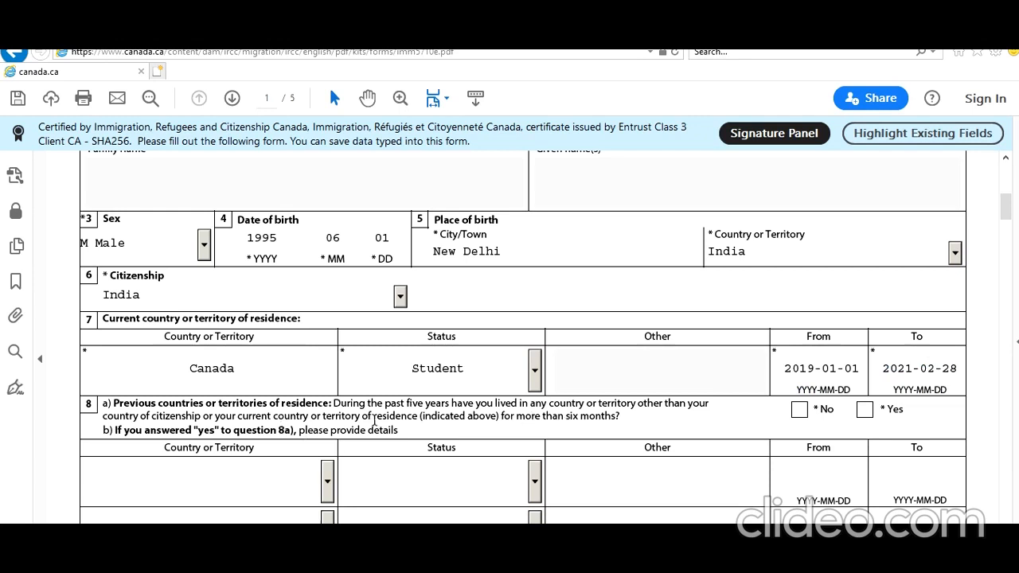
{"action": "left_click", "coordinate": [799, 409]}
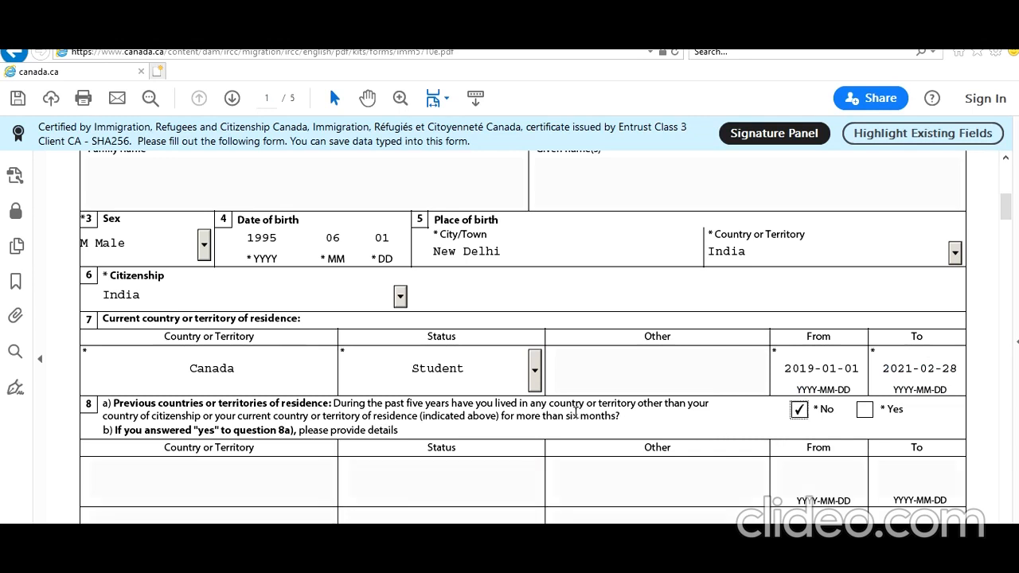
- Set marital status to Single and answer No to any previous marriage or partnership
{"action": "scroll", "coordinate": [575, 413], "scroll_direction": "down", "scroll_amount": 4}
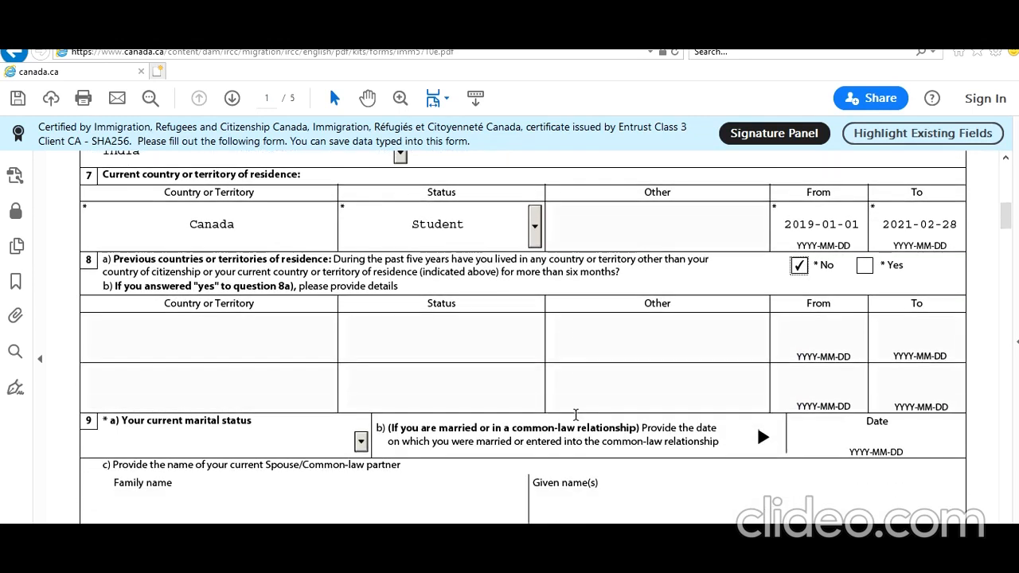
{"action": "scroll", "coordinate": [575, 414], "scroll_direction": "down", "scroll_amount": 1}
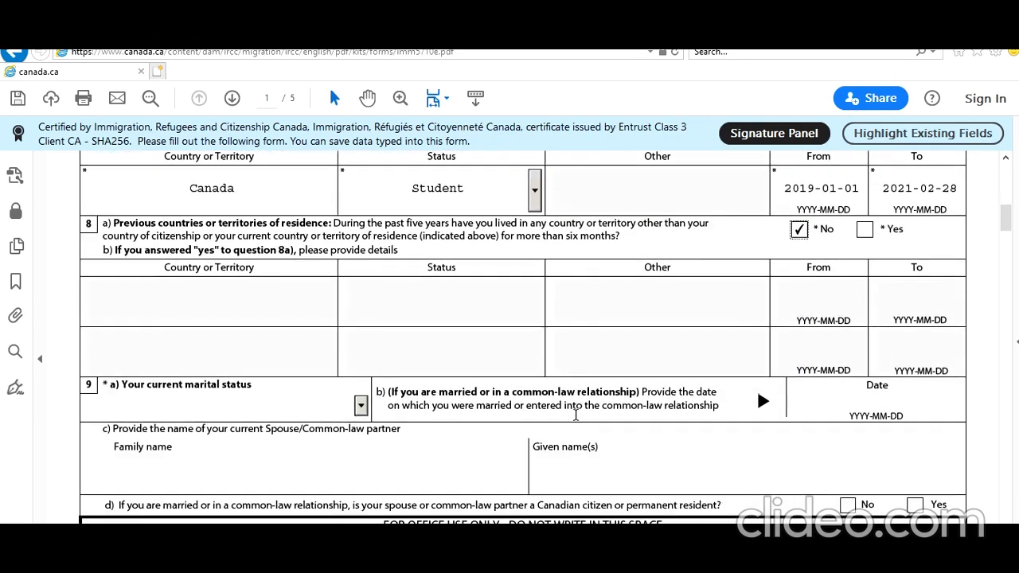
{"action": "left_click", "coordinate": [361, 405]}
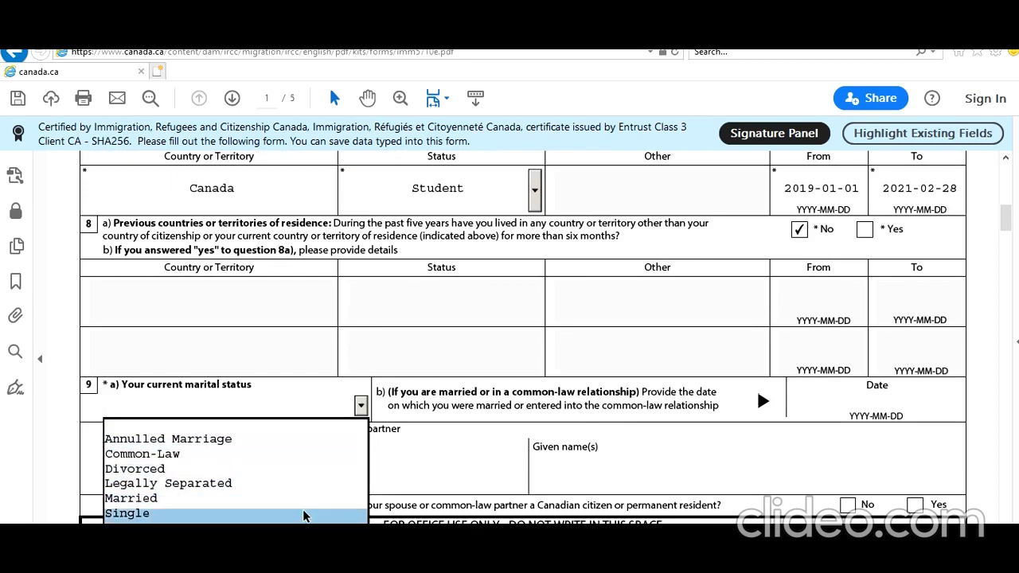
{"action": "left_click", "coordinate": [307, 513]}
{"action": "scroll", "coordinate": [313, 495], "scroll_direction": "down", "scroll_amount": 12}
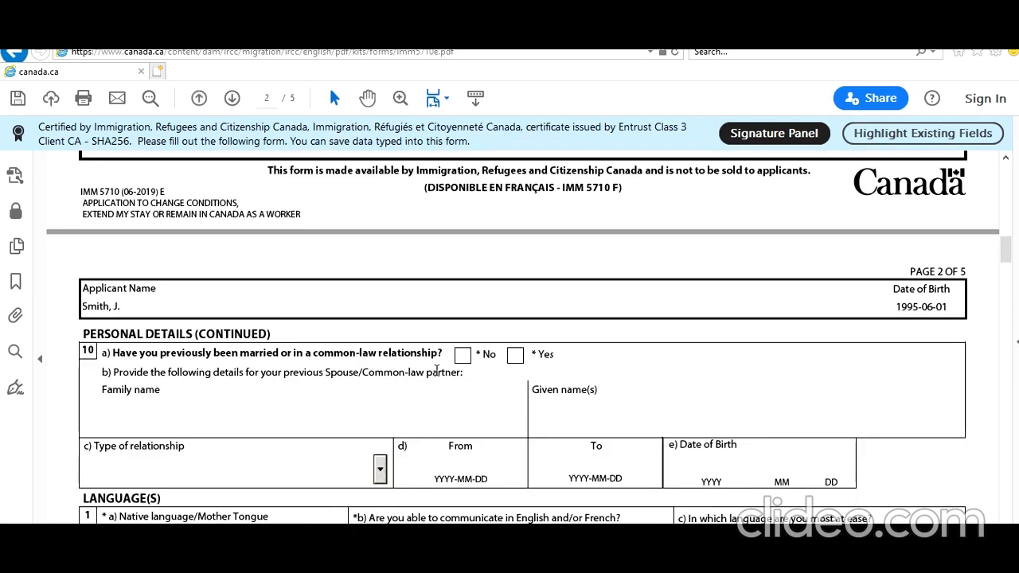
{"action": "left_click", "coordinate": [464, 356]}
- Choose Hindi as native language, English as language spoken, and Yes to a language test
{"action": "scroll", "coordinate": [319, 438], "scroll_direction": "down", "scroll_amount": 3}
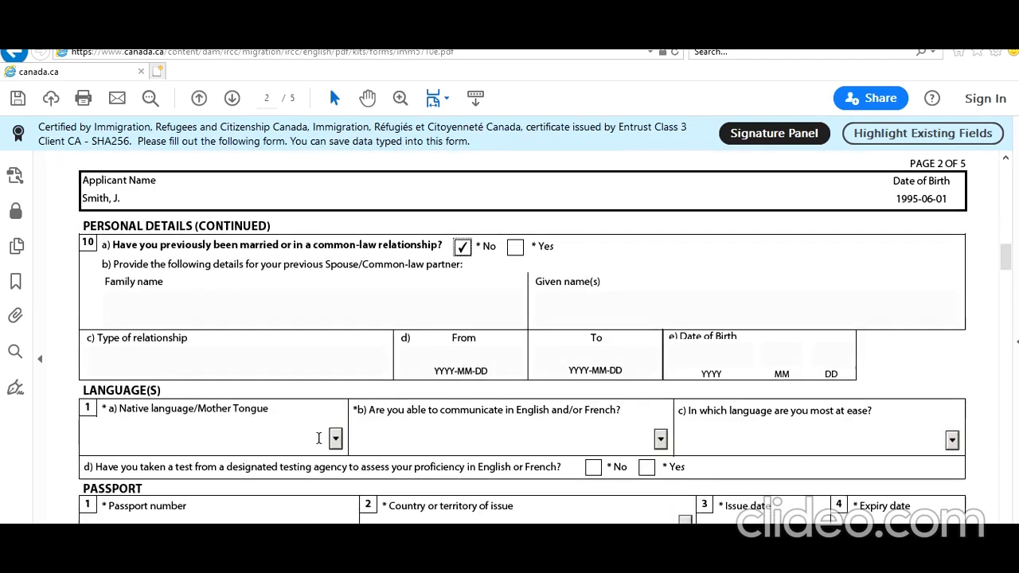
{"action": "left_click", "coordinate": [320, 441]}
{"action": "key", "text": "h"}
{"action": "key", "text": "h"}
{"action": "key", "text": "h"}
{"action": "key", "text": "h"}
{"action": "key", "text": "h"}
{"action": "key", "text": "h"}
{"action": "key", "text": "h"}
{"action": "key", "text": "h"}
{"action": "key", "text": "h"}
{"action": "key", "text": "h"}
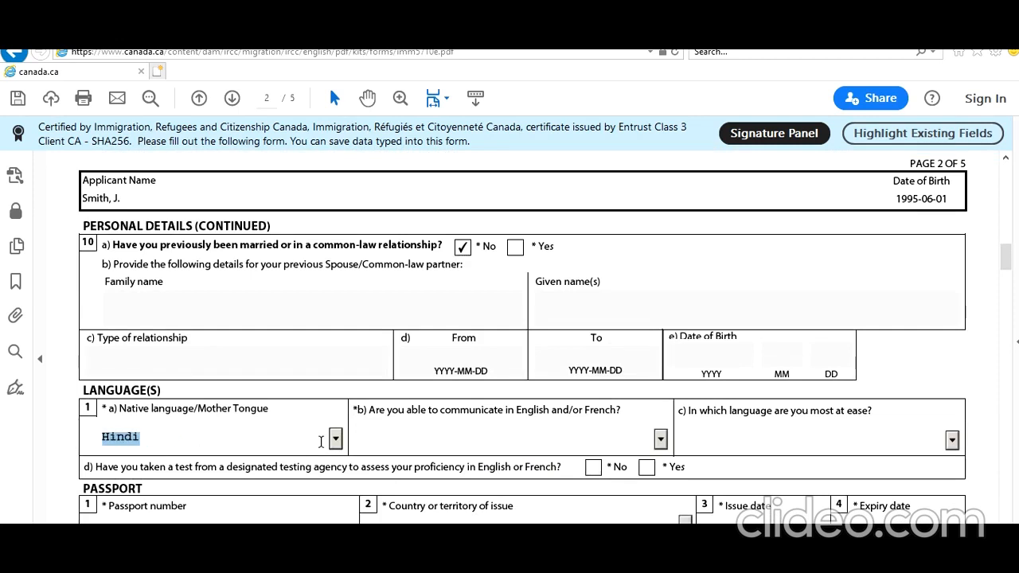
{"action": "left_click", "coordinate": [660, 438]}
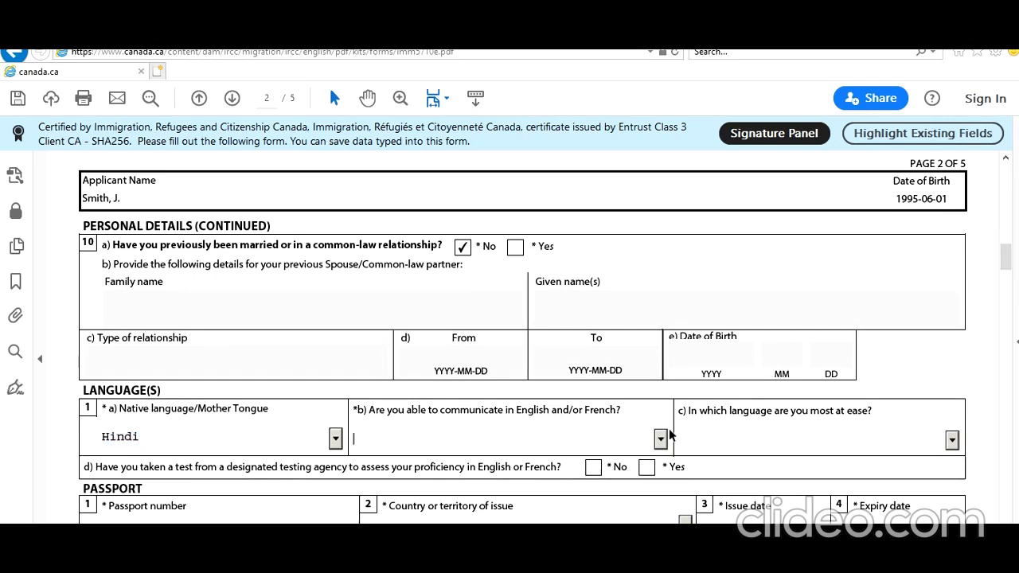
{"action": "left_click", "coordinate": [510, 472]}
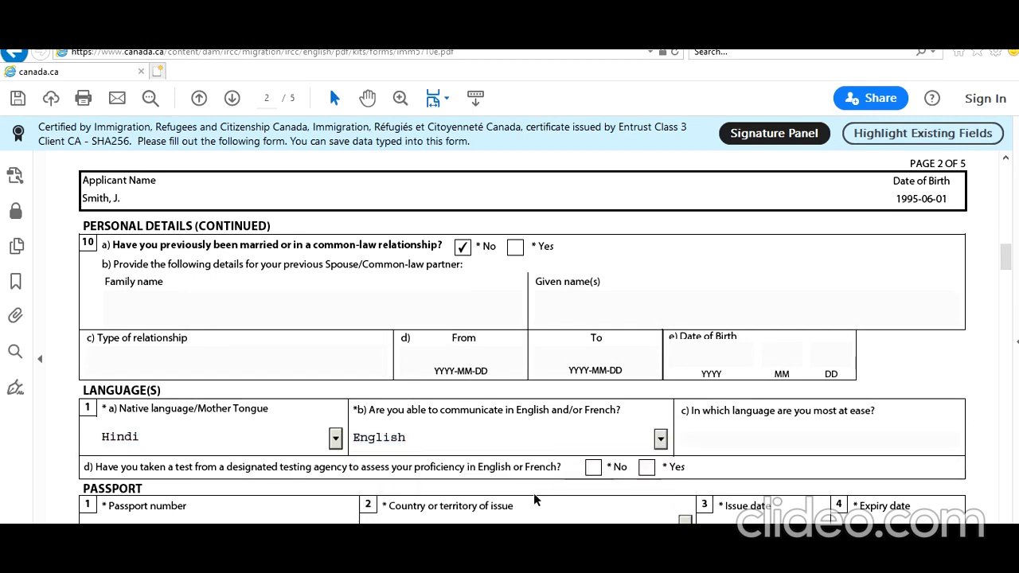
{"action": "scroll", "coordinate": [598, 444], "scroll_direction": "down", "scroll_amount": 1}
{"action": "left_click", "coordinate": [646, 430]}
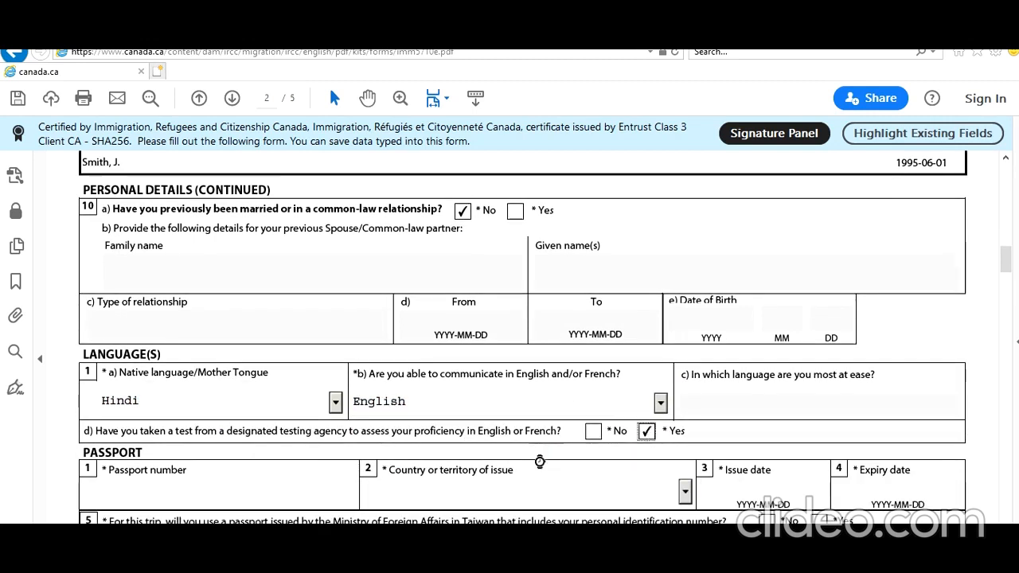
{"action": "scroll", "coordinate": [525, 482], "scroll_direction": "down", "scroll_amount": 2}
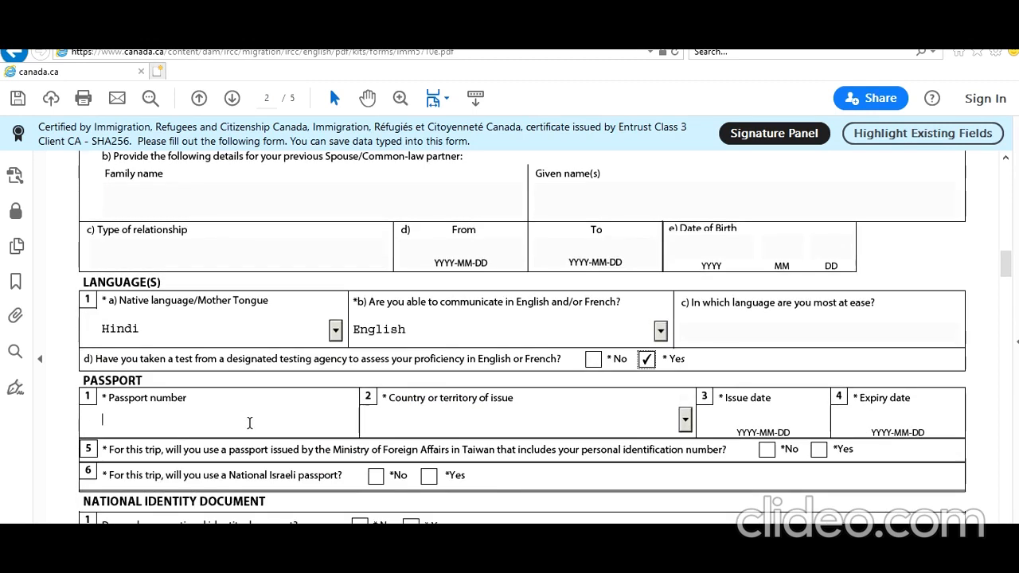
- Enter the passport number, issuer IND (India), validity 2018-10-10 to 2028-10-09, and Yes to national ID
{"action": "key", "text": "Tab"}
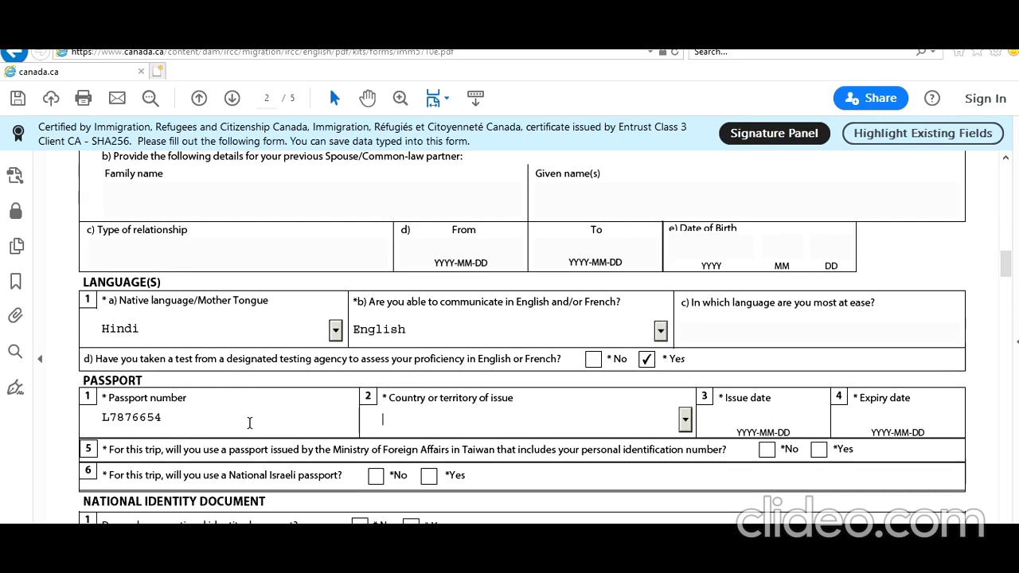
{"action": "type", "text": "ind"}
{"action": "key", "text": "Tab"}
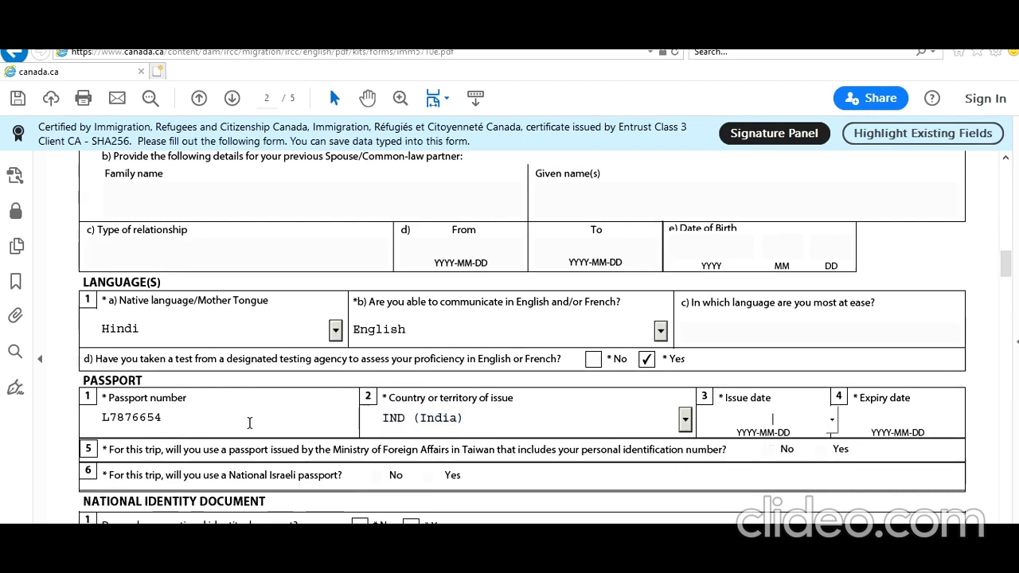
{"action": "type", "text": "2018-"}
{"action": "type", "text": "10-"}
{"action": "type", "text": "1010"}
{"action": "key", "text": "Tab"}
{"action": "type", "text": "2020"}
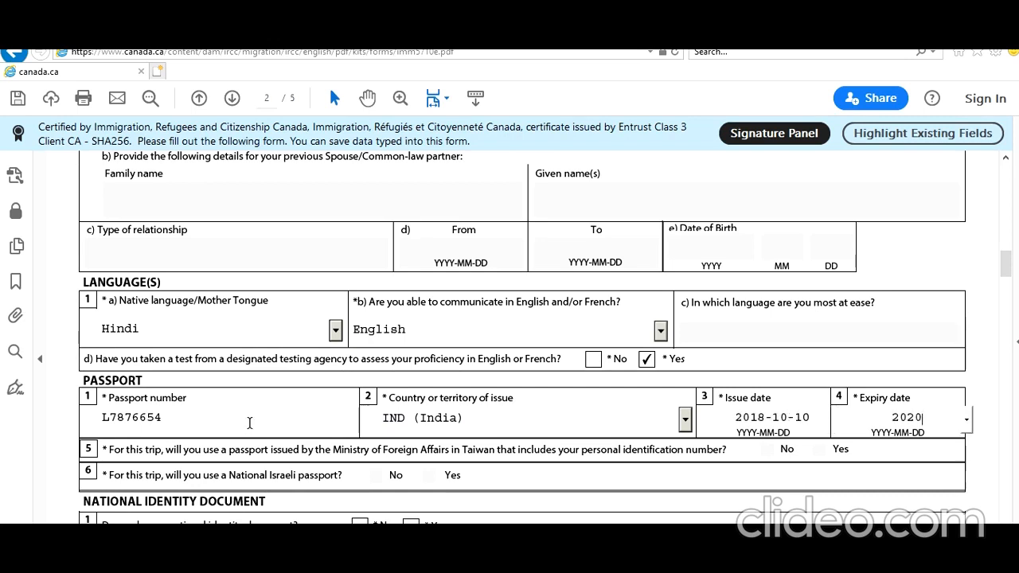
{"action": "key", "text": "BackSpace"}
{"action": "type", "text": "8-"}
{"action": "type", "text": "10-09"}
{"action": "left_click", "coordinate": [249, 423]}
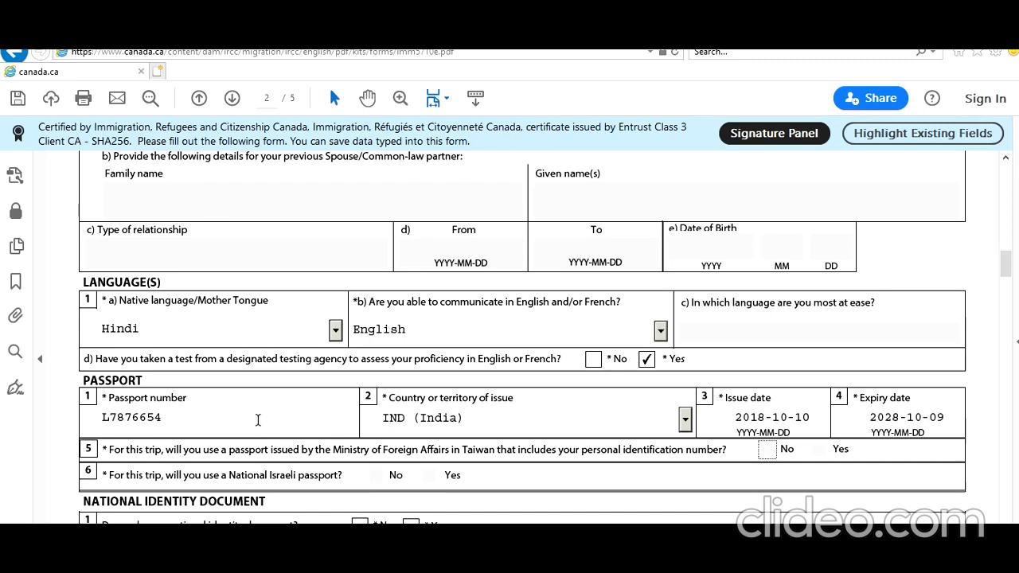
{"action": "scroll", "coordinate": [249, 423], "scroll_direction": "down", "scroll_amount": 3}
{"action": "left_click", "coordinate": [411, 417]}
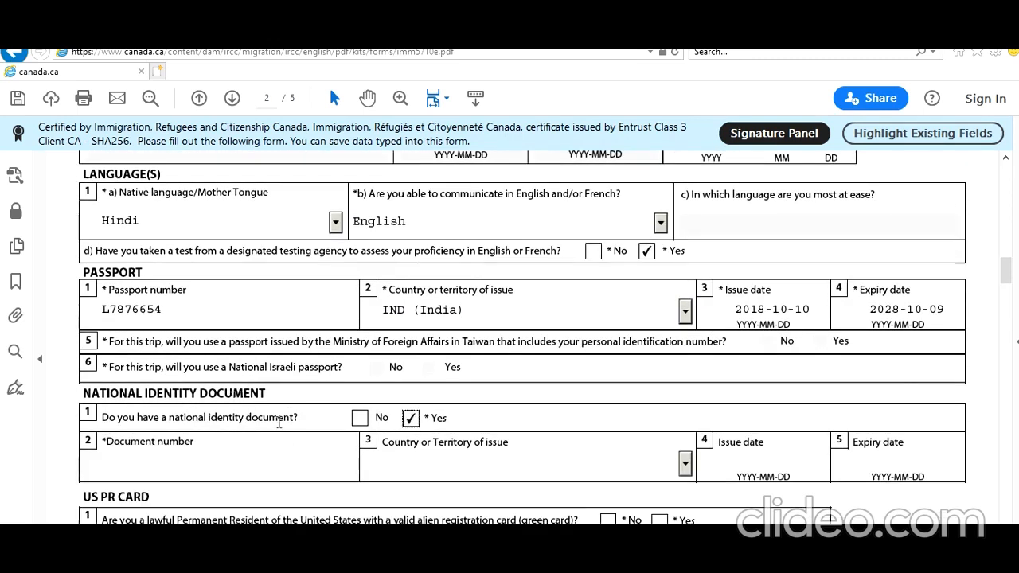
- Type the national identity document number and select IND (India) as its issuing country
{"action": "scroll", "coordinate": [281, 434], "scroll_direction": "down", "scroll_amount": 2}
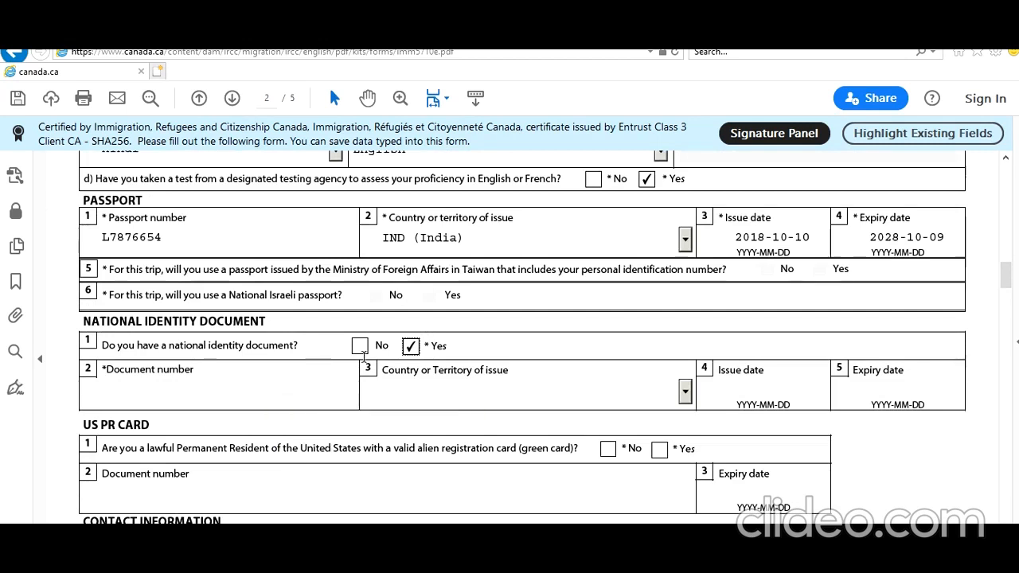
{"action": "left_click", "coordinate": [254, 396]}
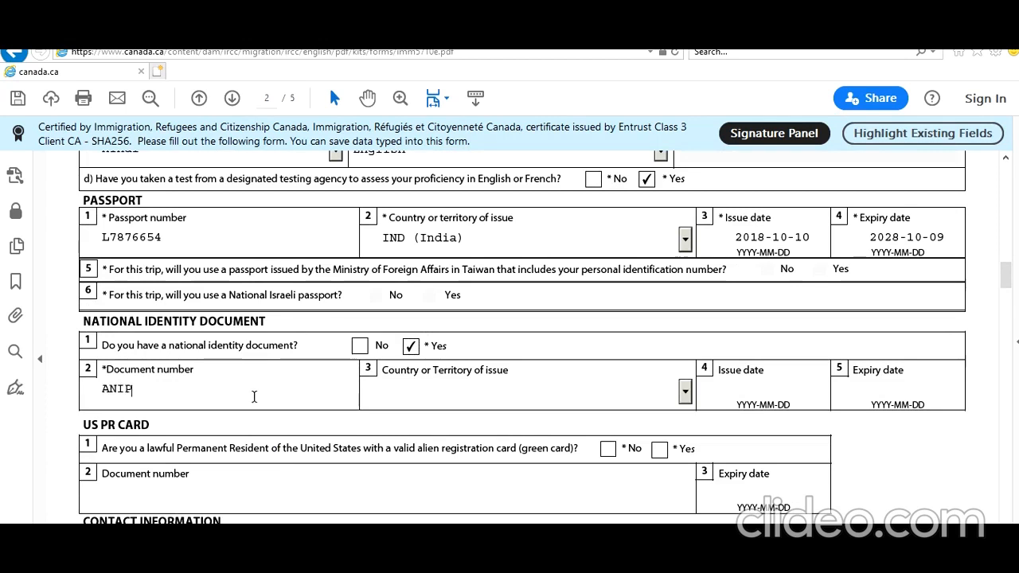
{"action": "key", "text": "Tab"}
{"action": "type", "text": "IN"}
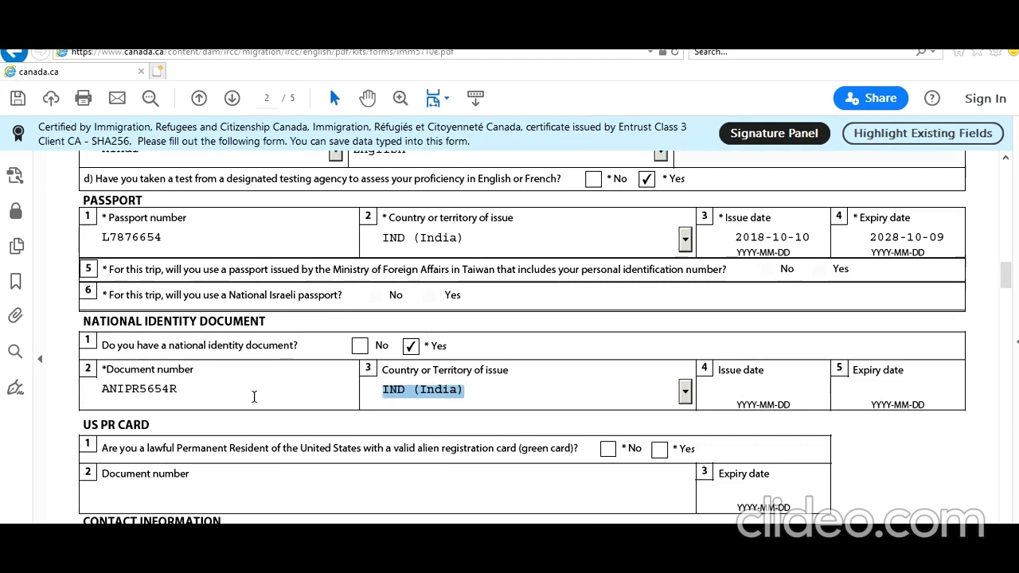
{"action": "key", "text": "Tab"}
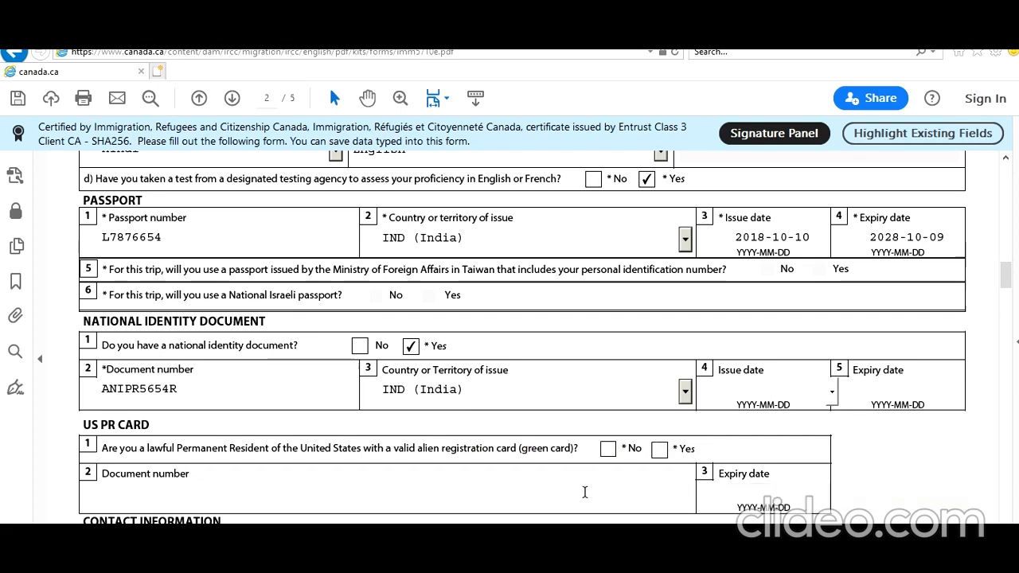
{"action": "scroll", "coordinate": [584, 493], "scroll_direction": "down", "scroll_amount": 1}
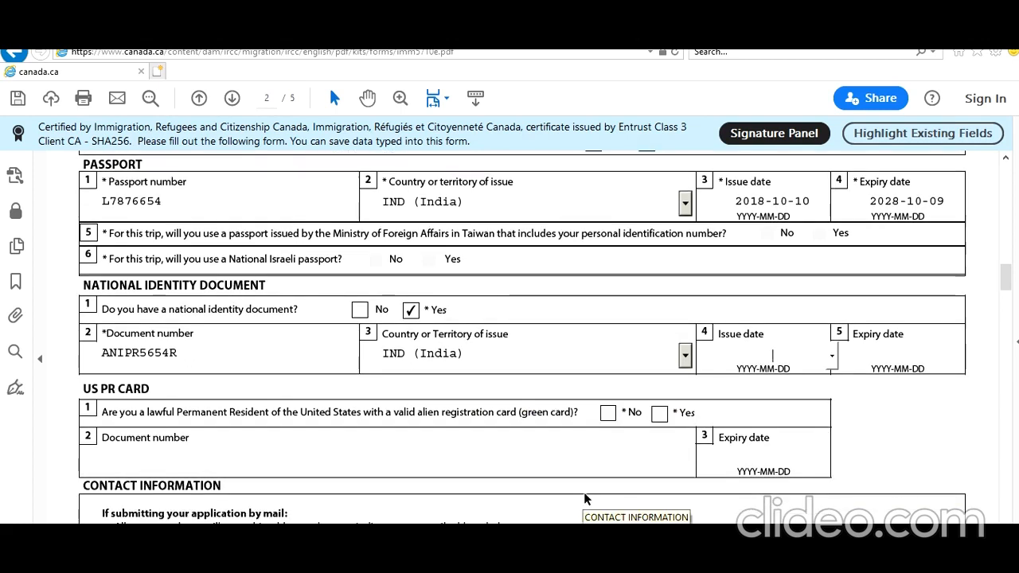
- Answer No to a US green card and enter the mailing address unit, street number and street name
{"action": "left_click", "coordinate": [607, 413]}
{"action": "scroll", "coordinate": [636, 478], "scroll_direction": "down", "scroll_amount": 6}
{"action": "scroll", "coordinate": [655, 523], "scroll_direction": "down", "scroll_amount": 1}
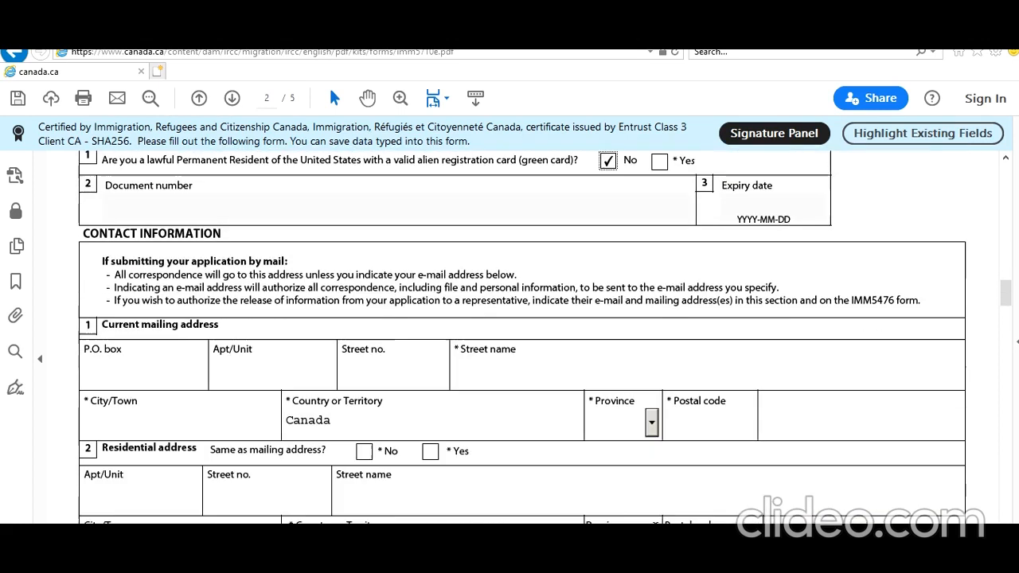
{"action": "left_click", "coordinate": [314, 383]}
{"action": "type", "text": "1"}
{"action": "left_click", "coordinate": [411, 380]}
{"action": "type", "text": "1"}
{"action": "left_click", "coordinate": [470, 382]}
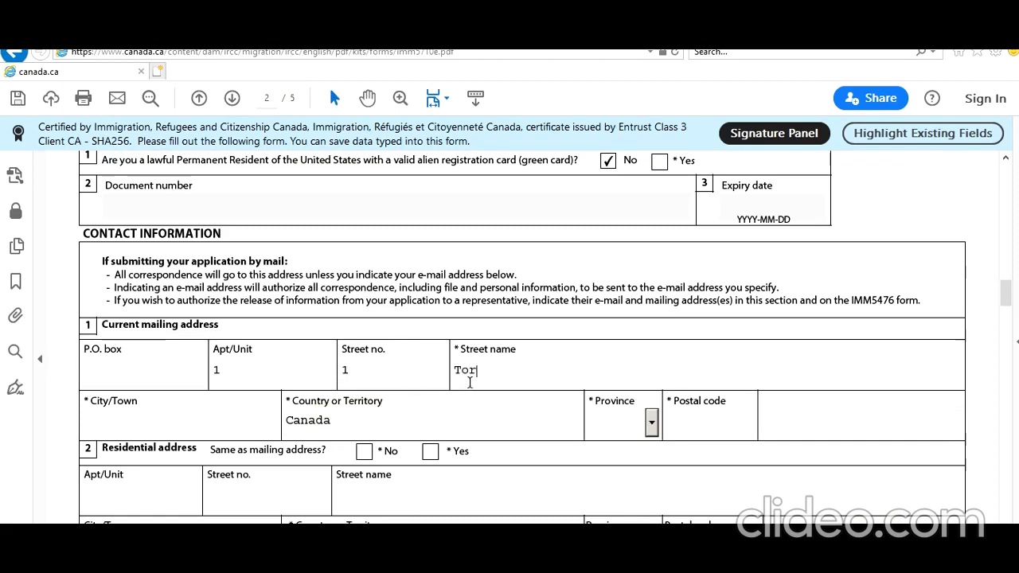
{"action": "type", "text": "Toronotonion St"}
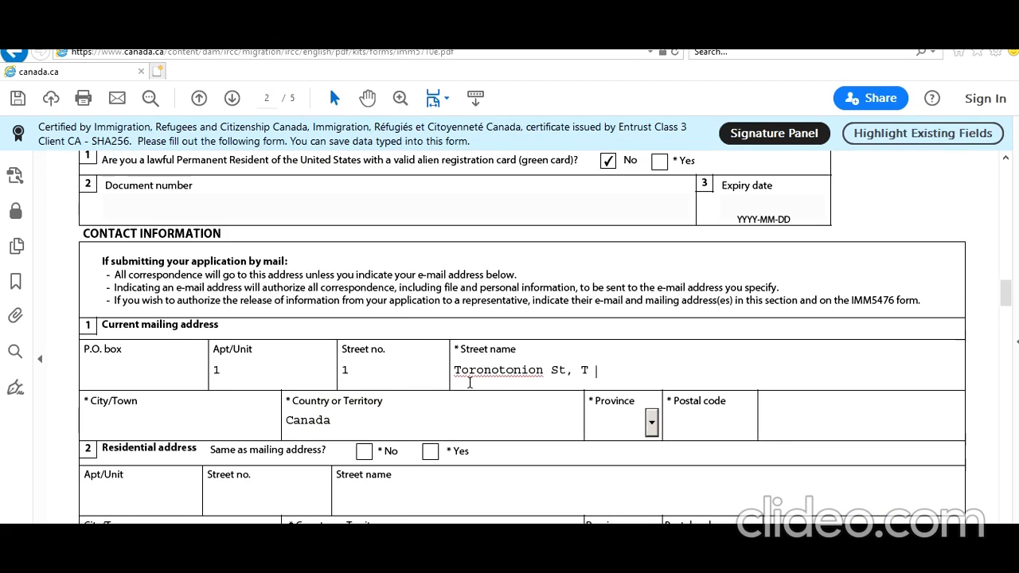
{"action": "type", "text": ", Toronto, ON L8"}
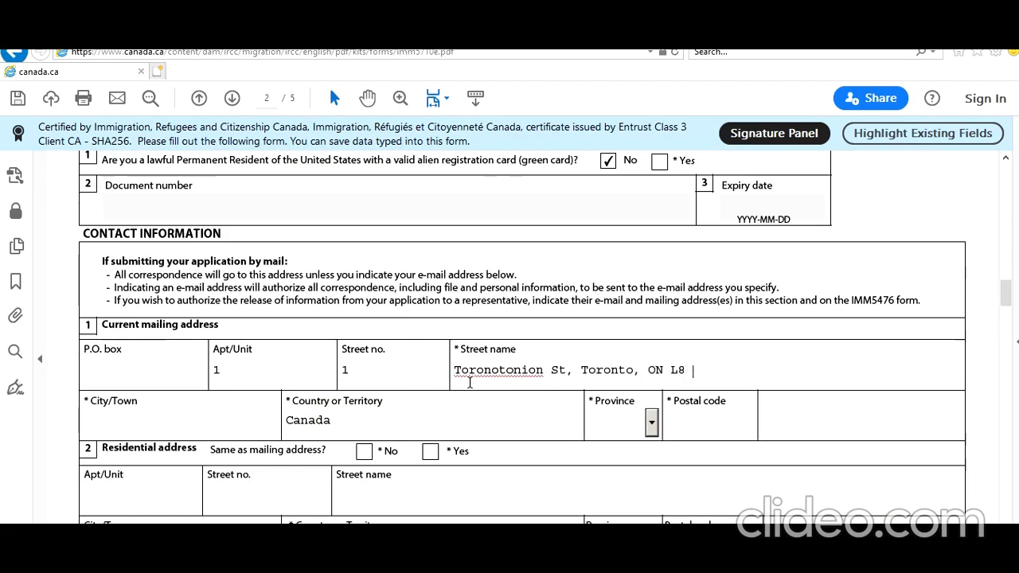
{"action": "type", "text": "V6Y7"}
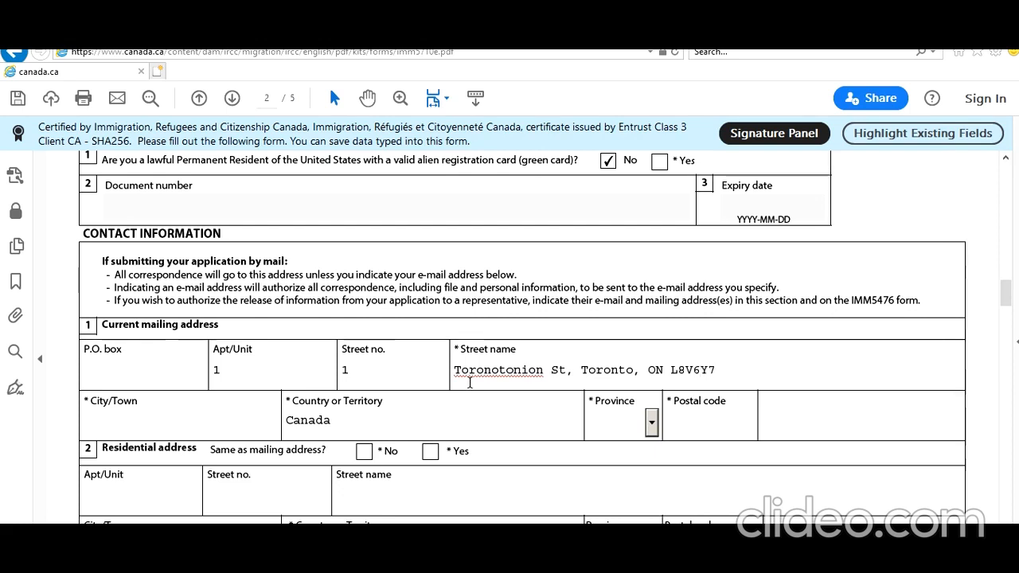
- Choose ON as the province and strip the city and postal code out of the street name
{"action": "left_click", "coordinate": [651, 423]}
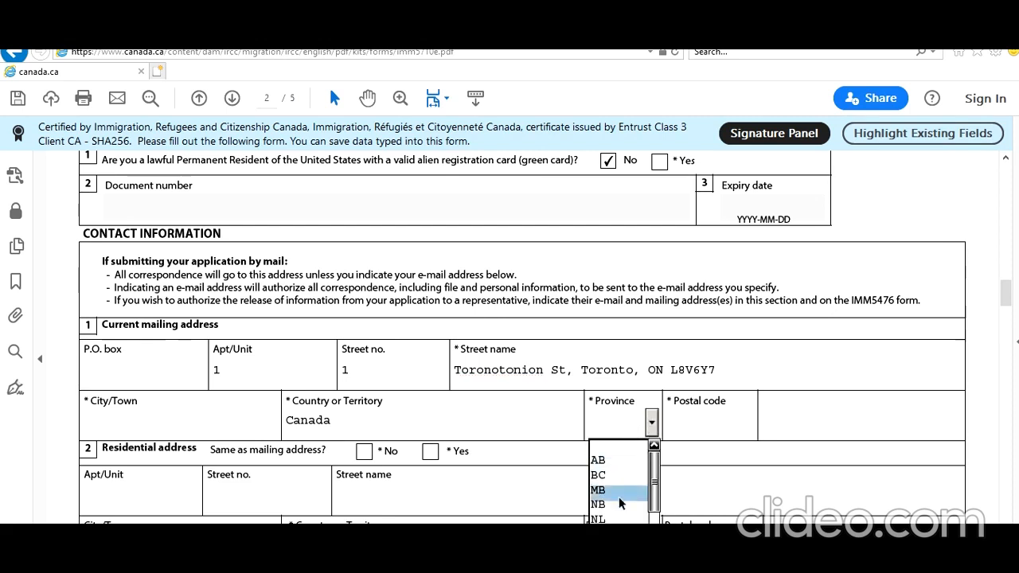
{"action": "scroll", "coordinate": [629, 521], "scroll_direction": "down", "scroll_amount": 1}
{"action": "left_click_drag", "start_coordinate": [657, 416], "coordinate": [658, 440]}
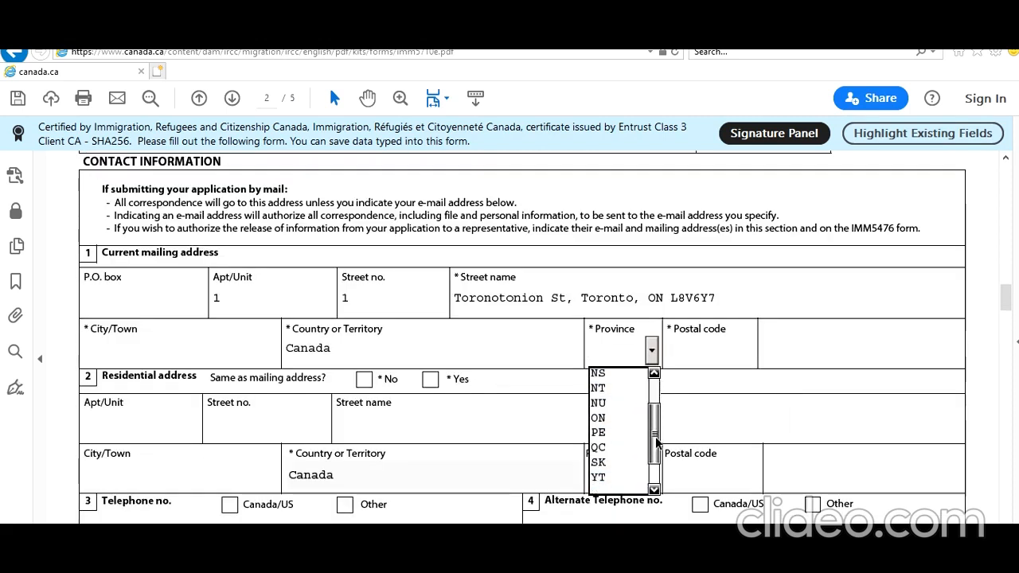
{"action": "left_click", "coordinate": [625, 418]}
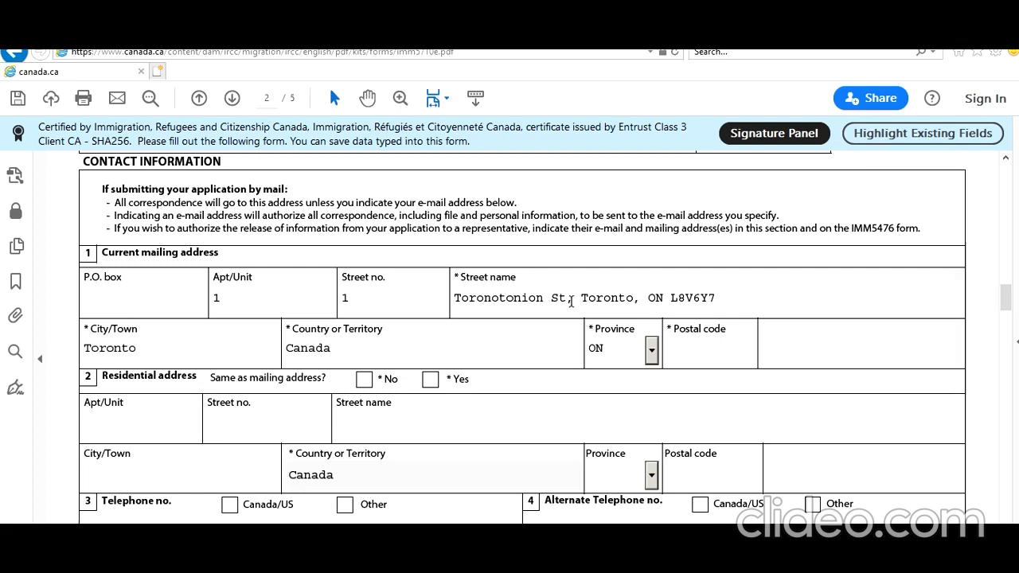
{"action": "left_click_drag", "start_coordinate": [570, 303], "coordinate": [627, 299]}
{"action": "left_click", "coordinate": [727, 295]}
{"action": "key", "text": "BackSpace"}
{"action": "key", "text": "BackSpace"}
{"action": "key", "text": "BackSpace"}
{"action": "key", "text": "BackSpace"}
{"action": "key", "text": "BackSpace"}
{"action": "key", "text": "BackSpace"}
{"action": "key", "text": "BackSpace"}
{"action": "key", "text": "BackSpace"}
{"action": "key", "text": "BackSpace"}
{"action": "key", "text": "BackSpace"}
{"action": "key", "text": "BackSpace"}
{"action": "key", "text": "BackSpace"}
{"action": "key", "text": "BackSpace"}
{"action": "key", "text": "BackSpace"}
{"action": "key", "text": "BackSpace"}
{"action": "key", "text": "BackSpace"}
{"action": "key", "text": "BackSpace"}
{"action": "key", "text": "BackSpace"}
{"action": "key", "text": "BackSpace"}
{"action": "key", "text": "BackSpace"}
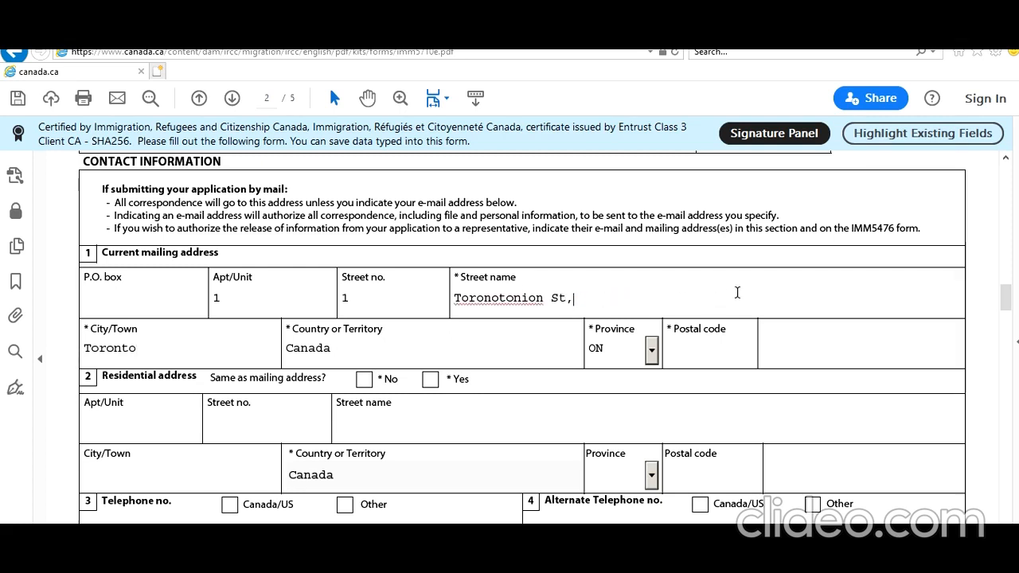
{"action": "type", "text": "T"}
{"action": "left_click", "coordinate": [711, 360]}
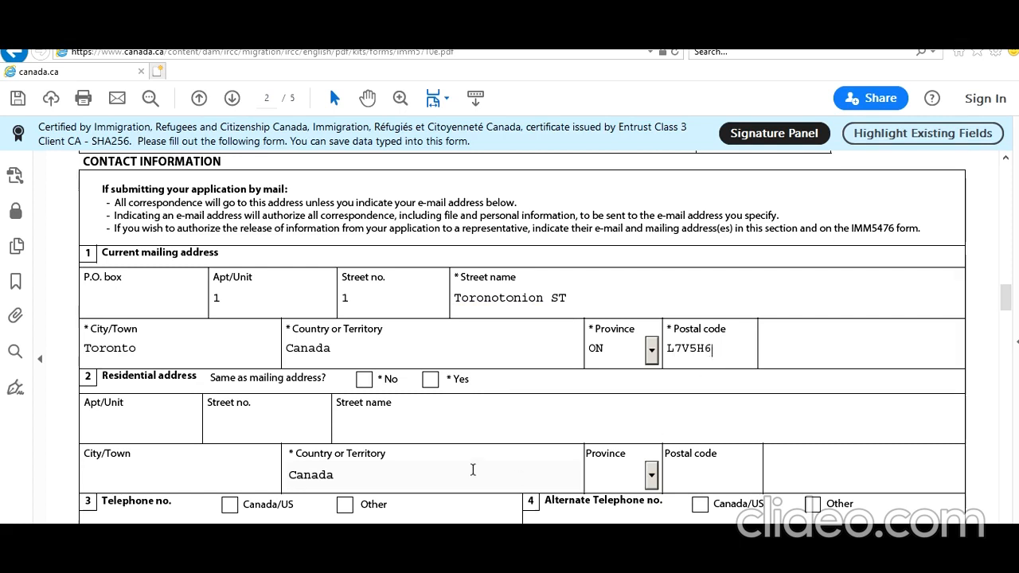
- Mark the residential address same as mailing and enter a Canada/US cellular phone number
{"action": "left_click", "coordinate": [430, 378]}
{"action": "scroll", "coordinate": [424, 410], "scroll_direction": "down", "scroll_amount": 3}
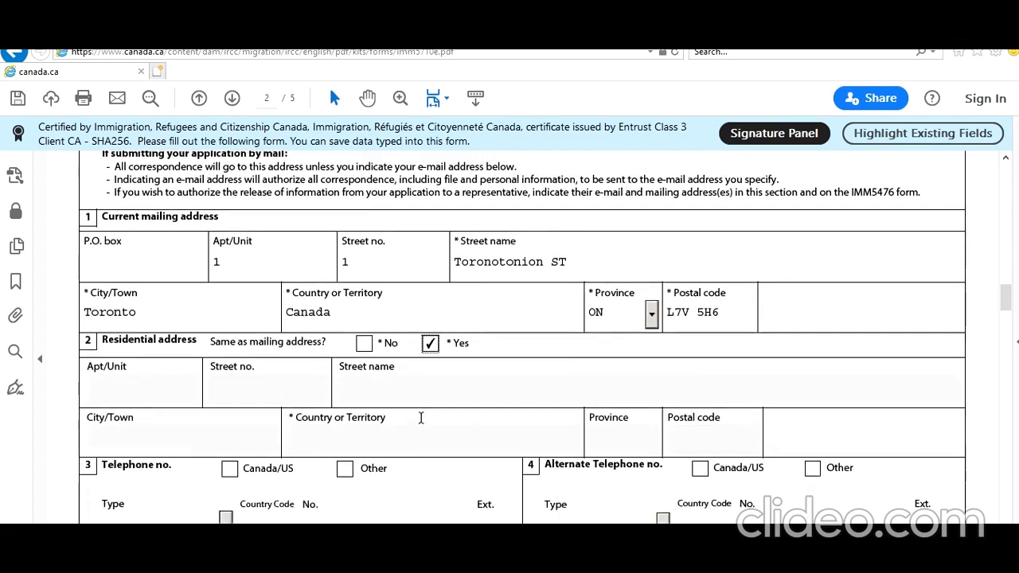
{"action": "left_click", "coordinate": [230, 396]}
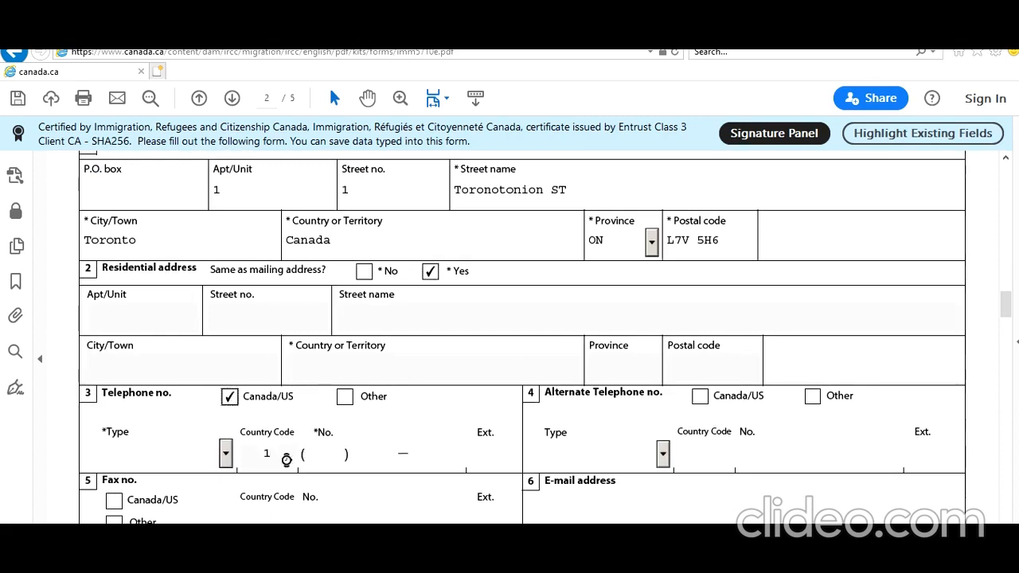
{"action": "left_click", "coordinate": [225, 454]}
{"action": "left_click", "coordinate": [163, 507]}
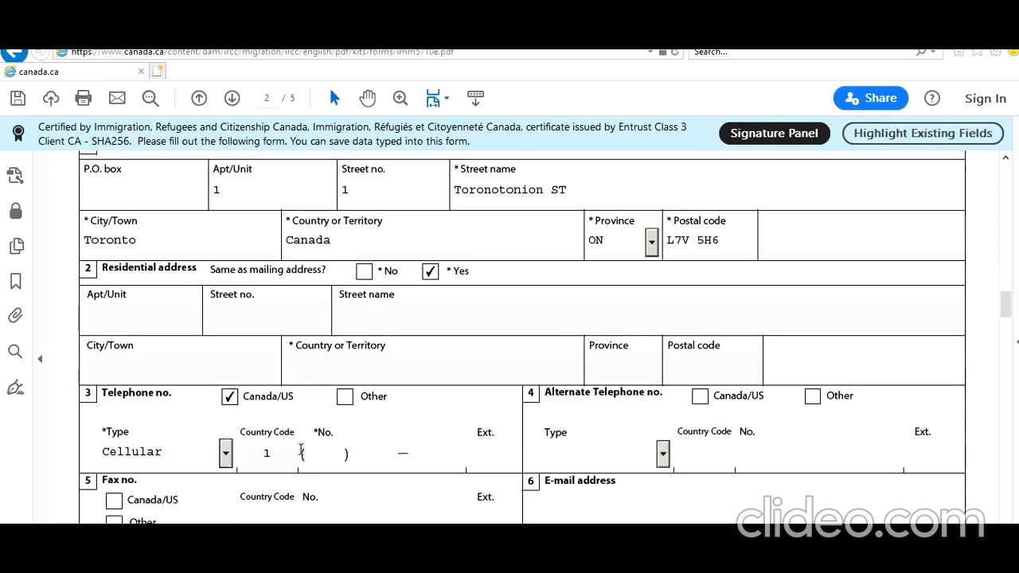
{"action": "left_click", "coordinate": [325, 454]}
{"action": "type", "text": "647) 777 – 7777"}
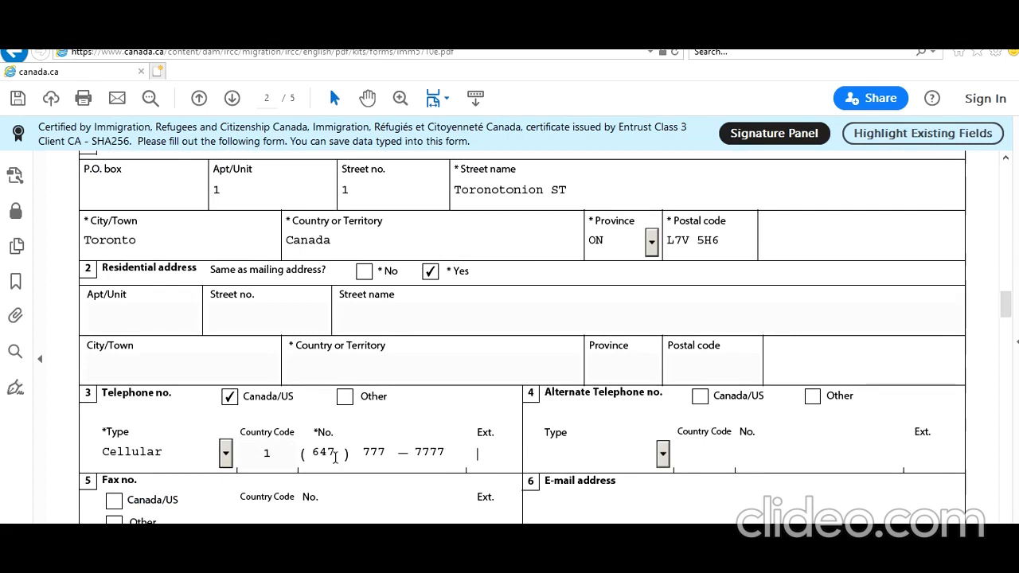
- Enter the applicant's e-mail address in the contact section
{"action": "left_click", "coordinate": [563, 493]}
{"action": "scroll", "coordinate": [516, 480], "scroll_direction": "down", "scroll_amount": 5}
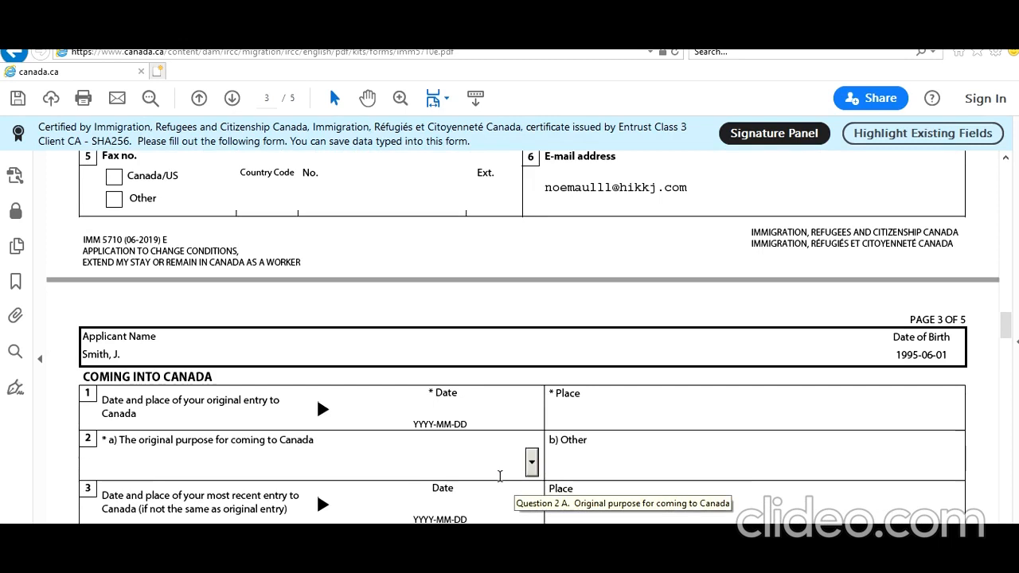
- Enter the date of original entry to Canada on page 3
{"action": "scroll", "coordinate": [501, 477], "scroll_direction": "down", "scroll_amount": 2}
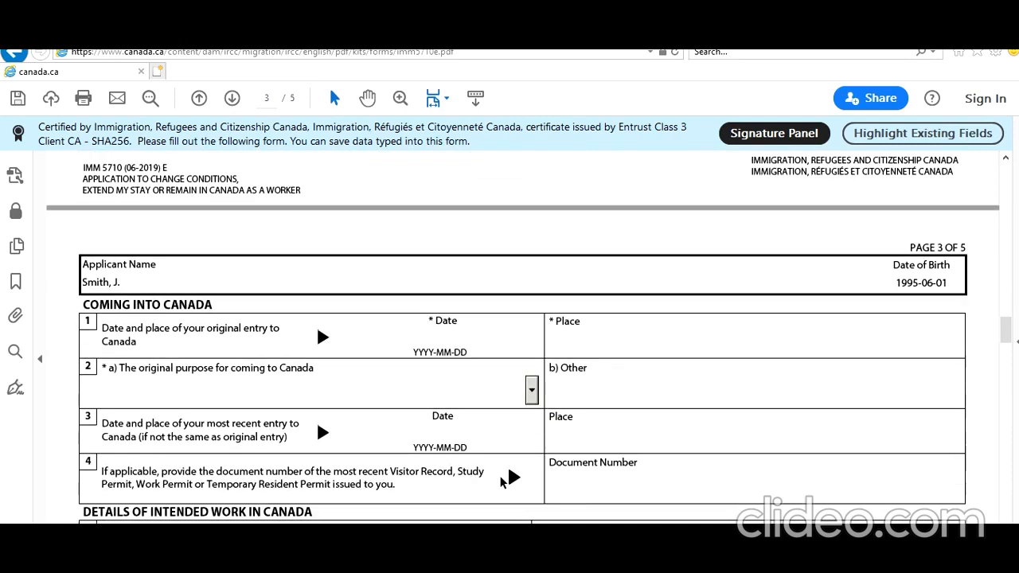
{"action": "scroll", "coordinate": [927, 219], "scroll_direction": "up", "scroll_amount": 20}
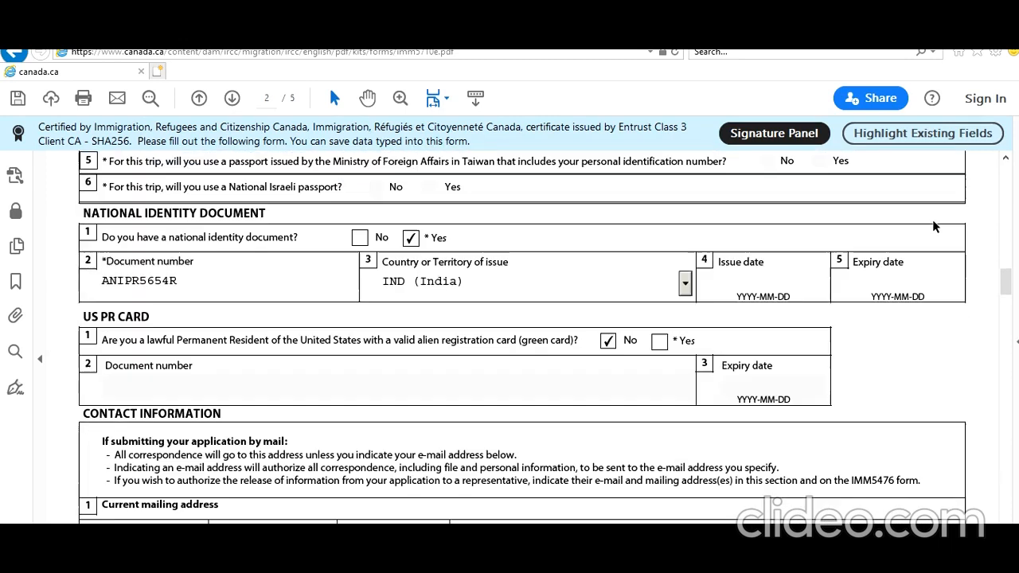
{"action": "scroll", "coordinate": [932, 227], "scroll_direction": "up", "scroll_amount": 3}
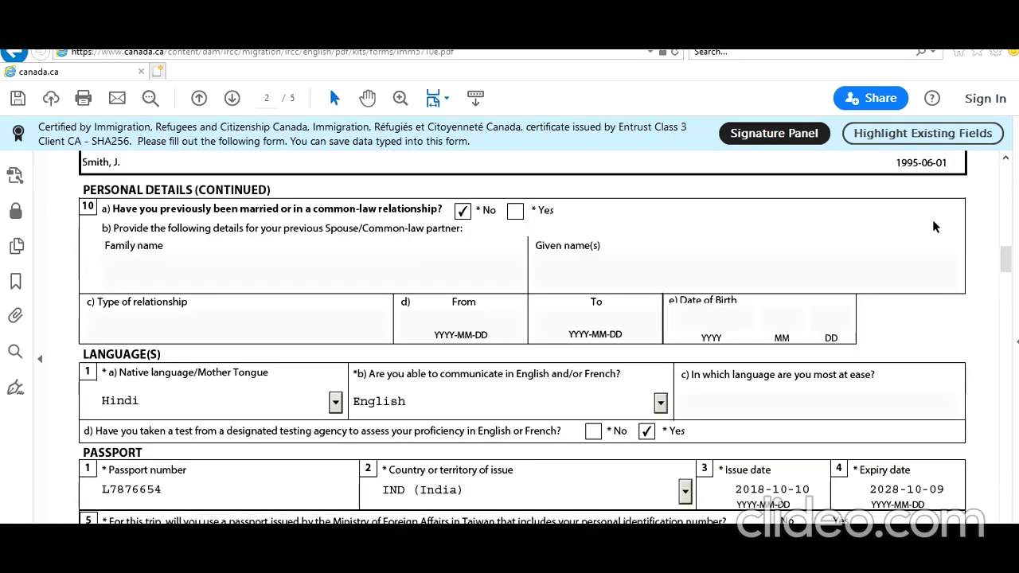
{"action": "scroll", "coordinate": [933, 227], "scroll_direction": "up", "scroll_amount": 15}
{"action": "scroll", "coordinate": [932, 221], "scroll_direction": "up", "scroll_amount": 2}
{"action": "scroll", "coordinate": [932, 221], "scroll_direction": "down", "scroll_amount": 20}
{"action": "scroll", "coordinate": [932, 221], "scroll_direction": "down", "scroll_amount": 12}
{"action": "scroll", "coordinate": [498, 305], "scroll_direction": "up", "scroll_amount": 2}
{"action": "left_click", "coordinate": [429, 302]}
{"action": "type", "text": "2019-10"}
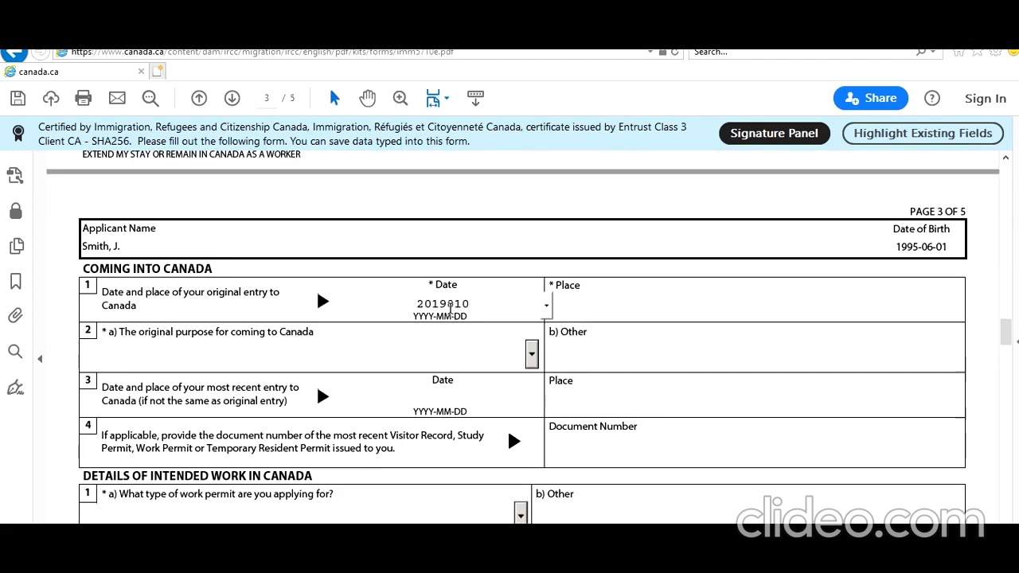
{"action": "type", "text": "-01"}
{"action": "left_click", "coordinate": [465, 347]}
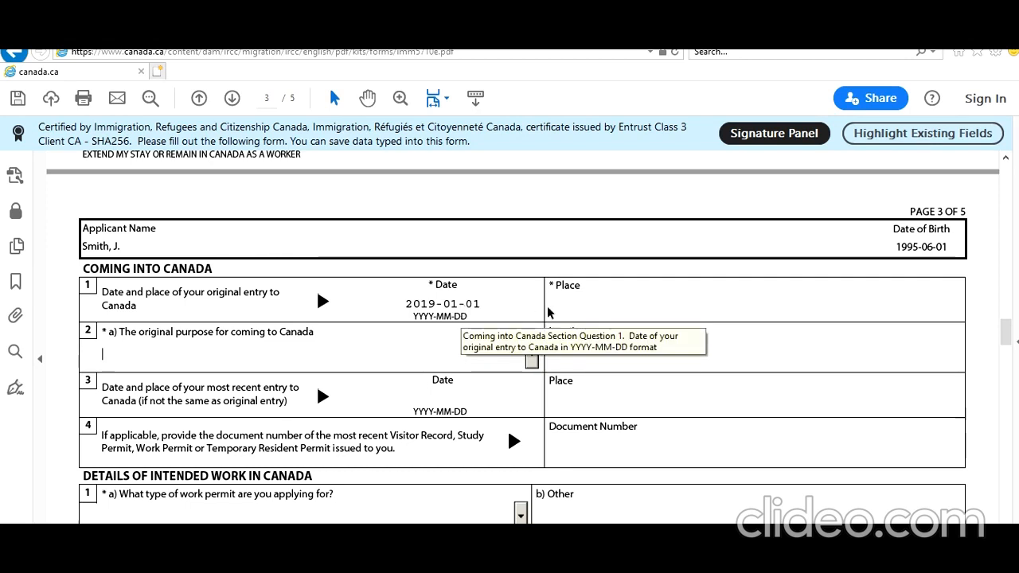
- Enter Toronto Pearson Airport as the place of original entry
{"action": "left_click", "coordinate": [574, 314]}
{"action": "type", "text": "Toronto Pe"}
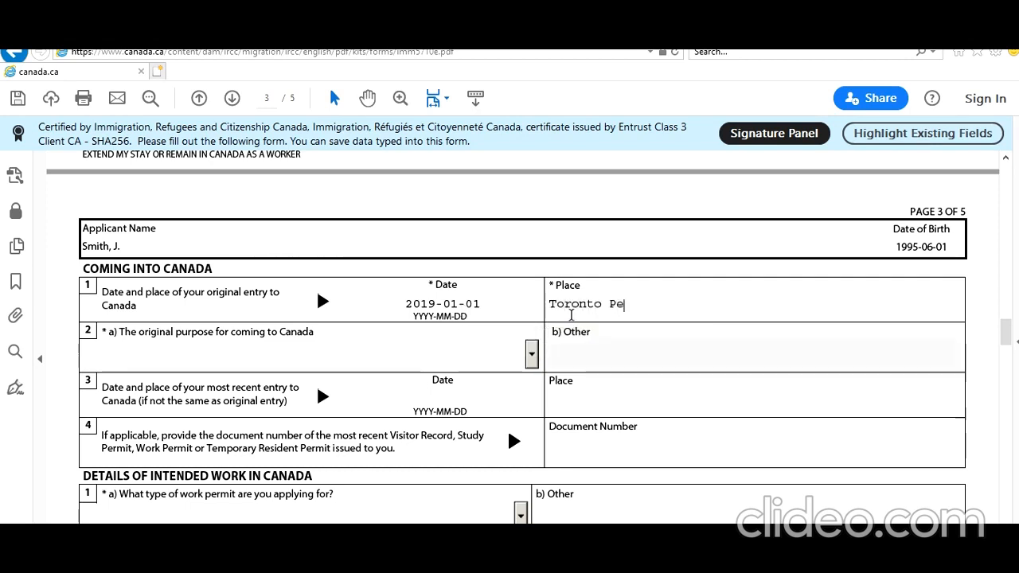
{"action": "type", "text": "arson A"}
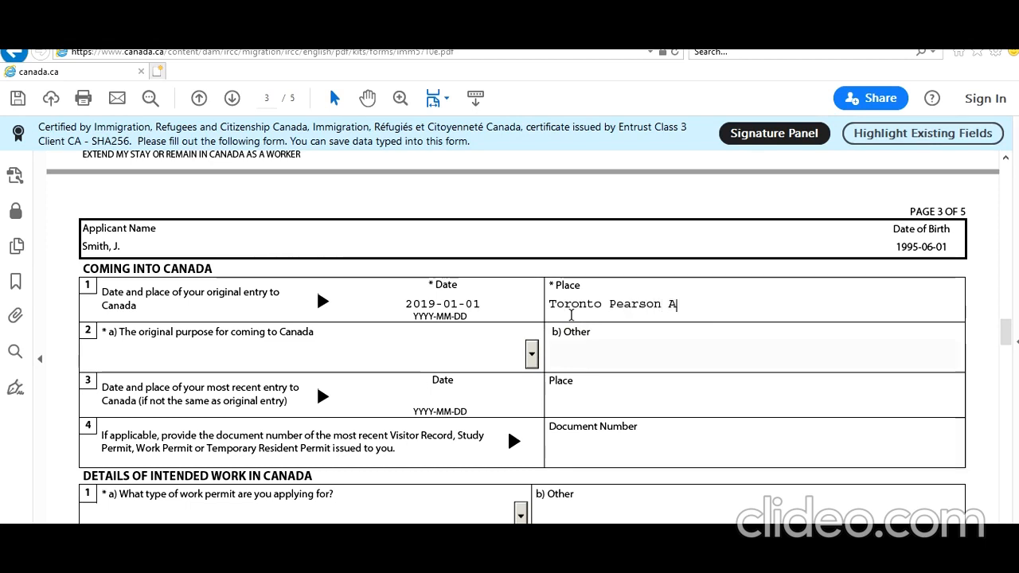
{"action": "type", "text": "irport Termin"}
{"action": "key", "text": "BackSpace"}
{"action": "key", "text": "BackSpace"}
{"action": "key", "text": "BackSpace"}
{"action": "key", "text": "BackSpace"}
{"action": "key", "text": "BackSpace"}
{"action": "key", "text": "BackSpace"}
{"action": "key", "text": "BackSpace"}
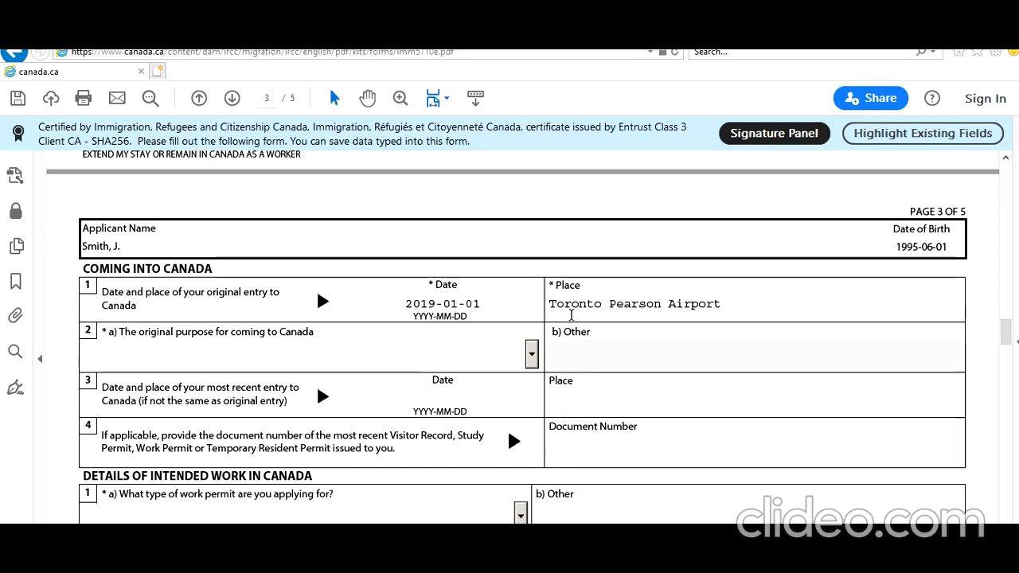
- Choose Study as the original purpose and type the most recent permit's document number
{"action": "left_click", "coordinate": [531, 353]}
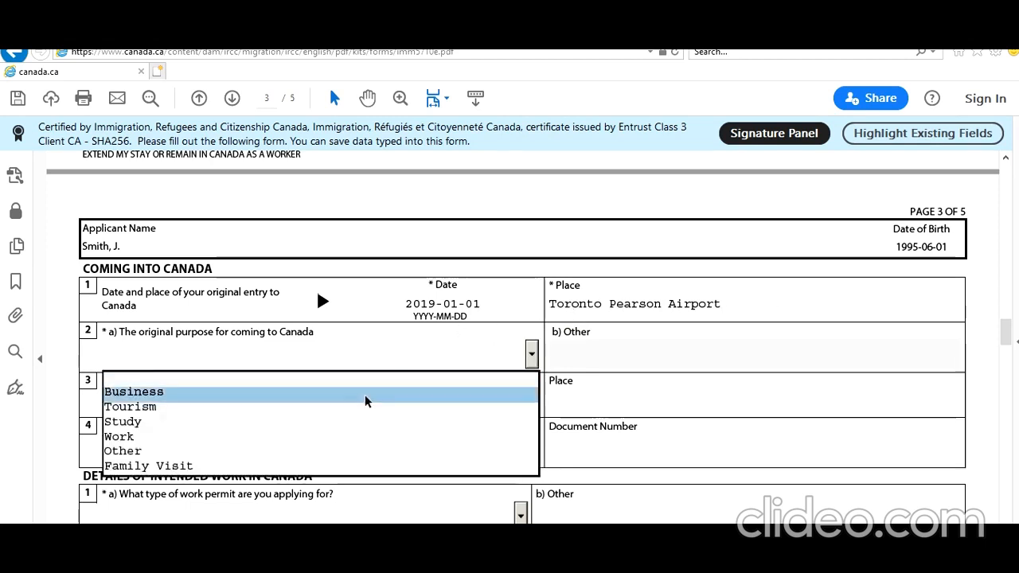
{"action": "left_click", "coordinate": [347, 422]}
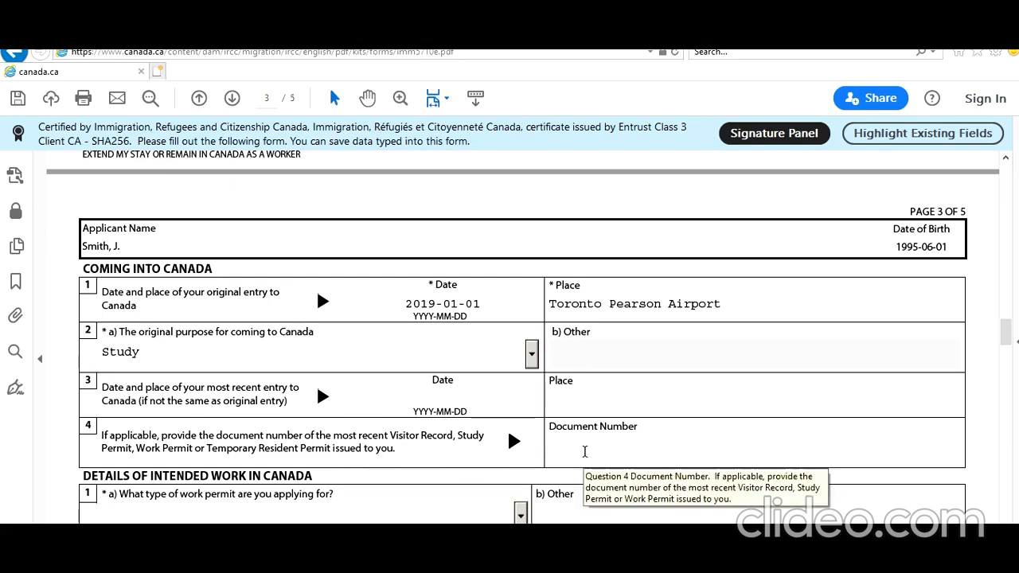
{"action": "left_click", "coordinate": [601, 451]}
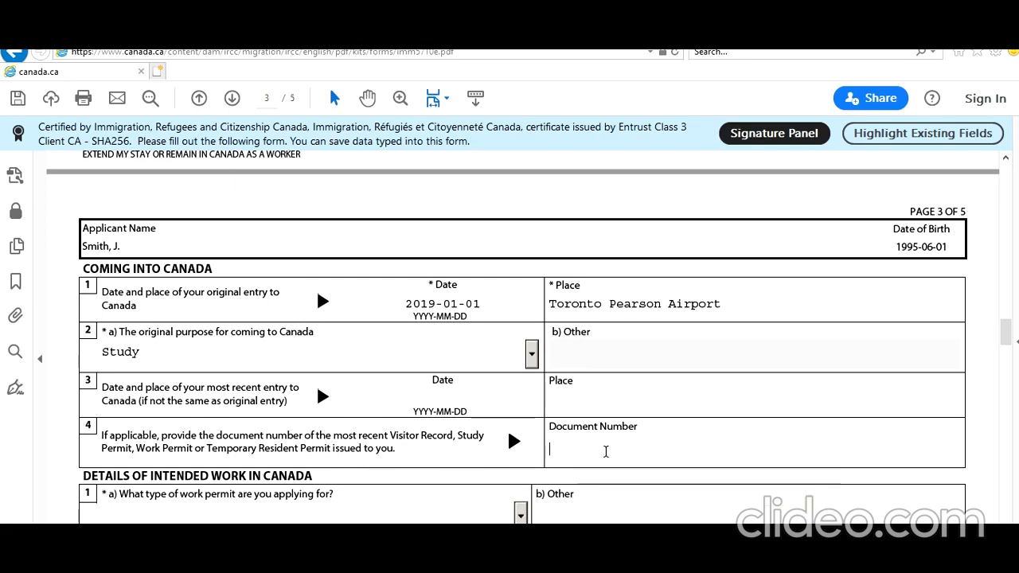
{"action": "type", "text": "F898899898"}
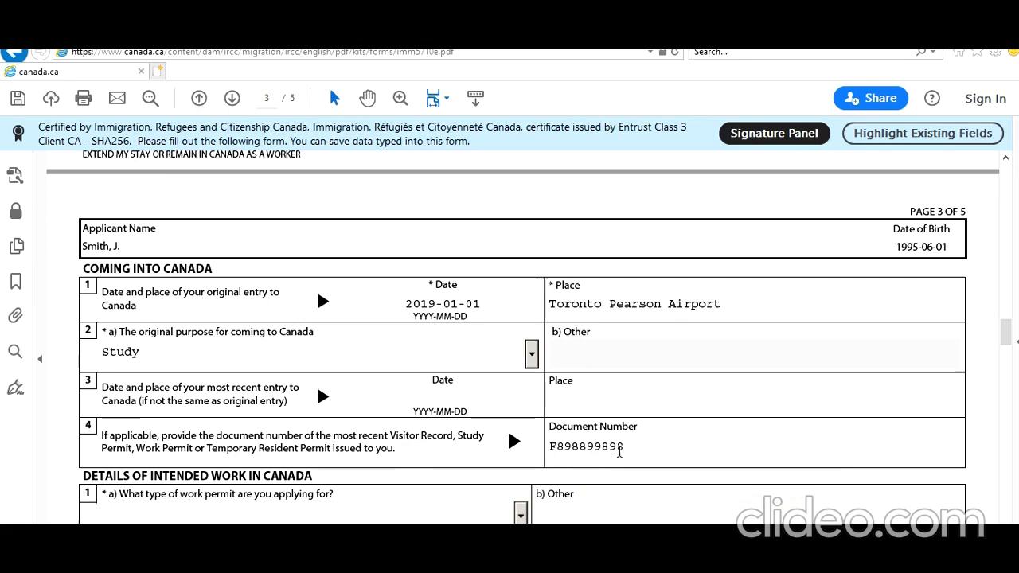
{"action": "scroll", "coordinate": [525, 432], "scroll_direction": "down", "scroll_amount": 3}
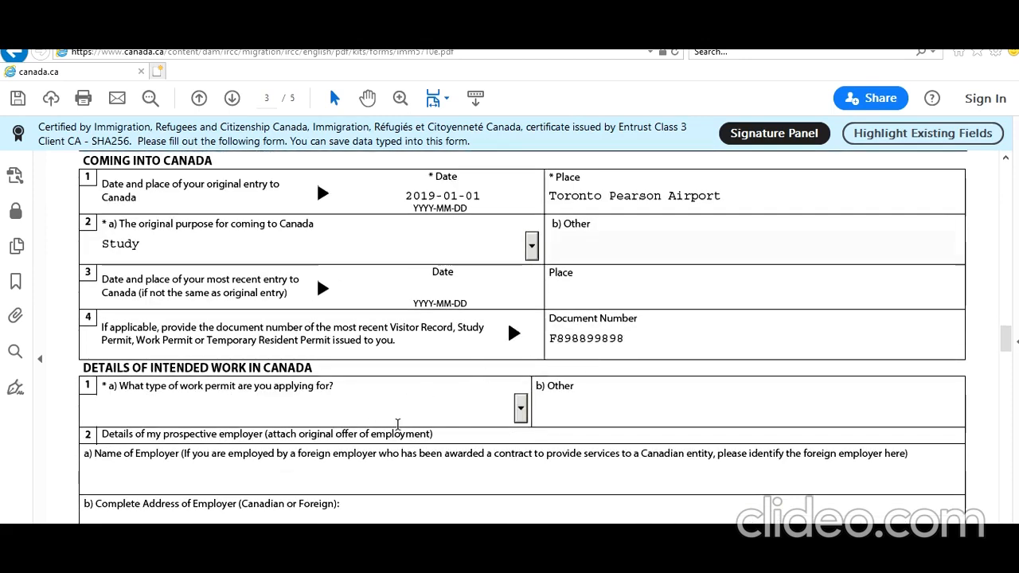
- Choose Post Graduation Work Permit in the Details of Intended Work permit-type dropdown
{"action": "left_click", "coordinate": [519, 409]}
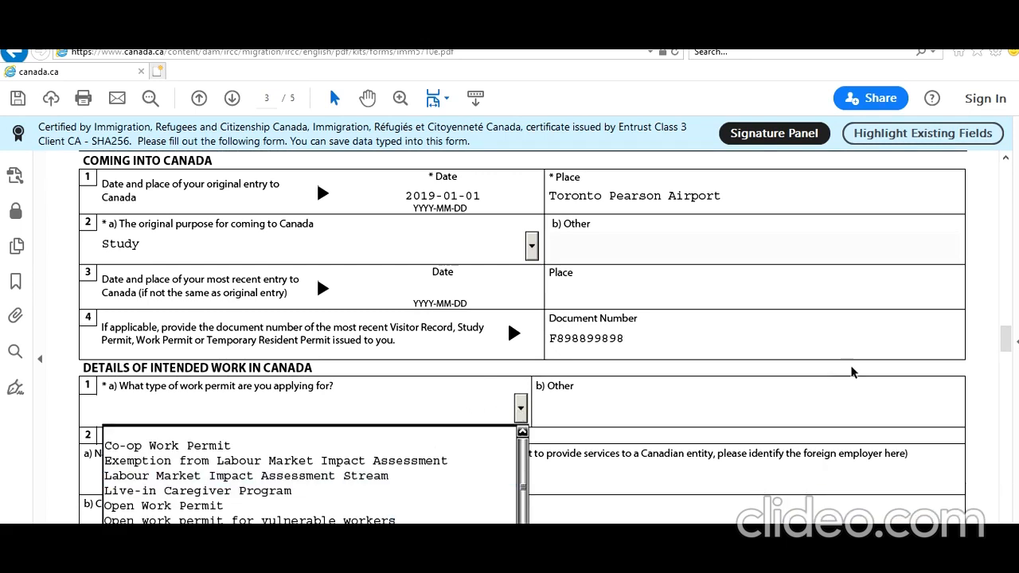
{"action": "left_click_drag", "start_coordinate": [1006, 343], "coordinate": [1008, 348]}
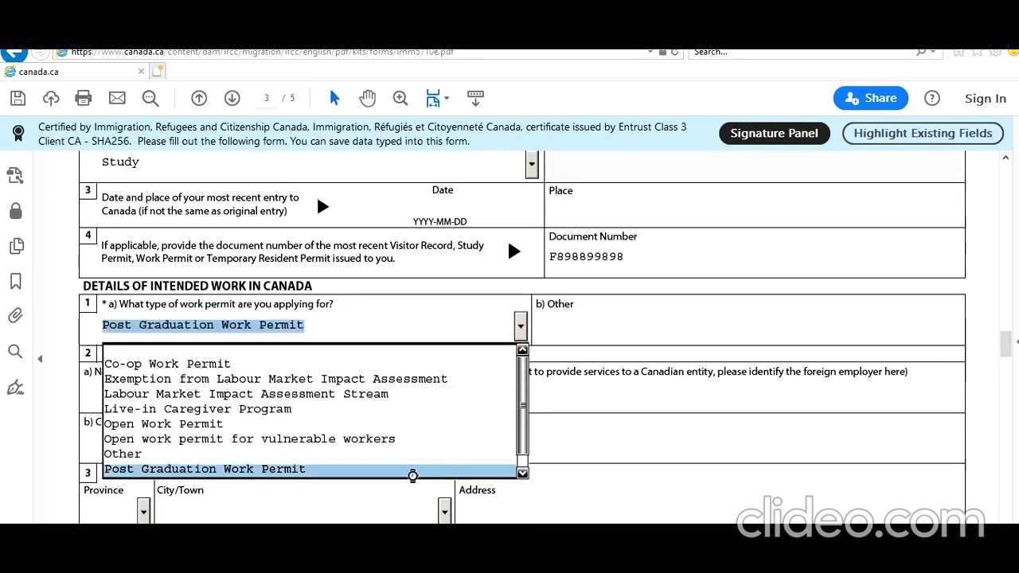
{"action": "left_click", "coordinate": [412, 473]}
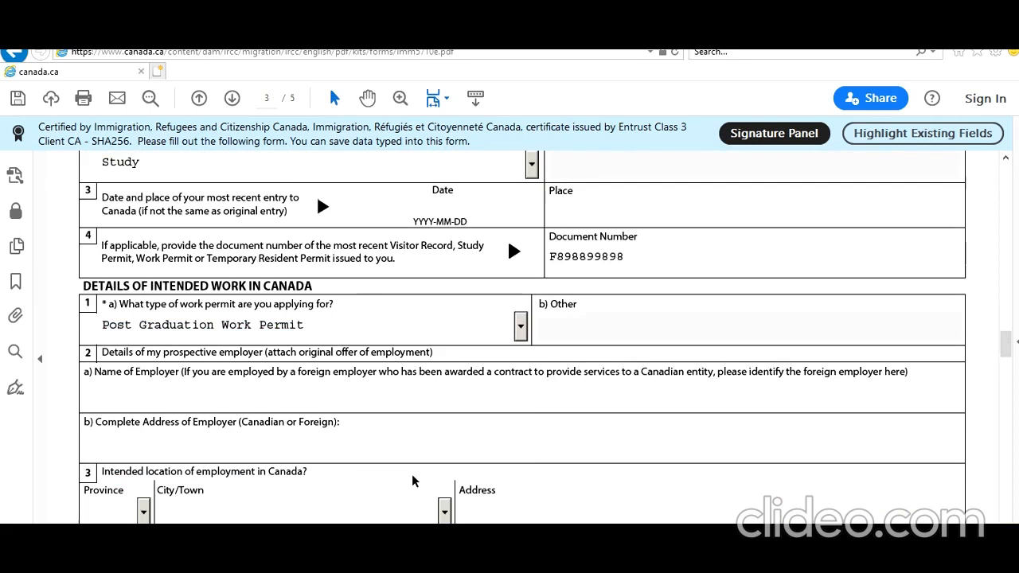
{"action": "scroll", "coordinate": [412, 481], "scroll_direction": "down", "scroll_amount": 4}
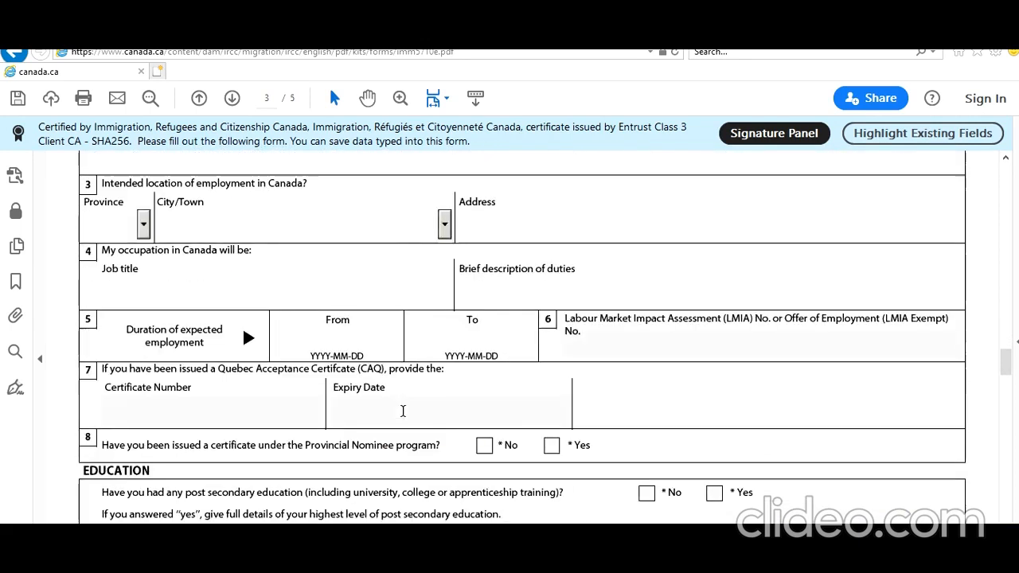
{"action": "scroll", "coordinate": [403, 411], "scroll_direction": "up", "scroll_amount": 3}
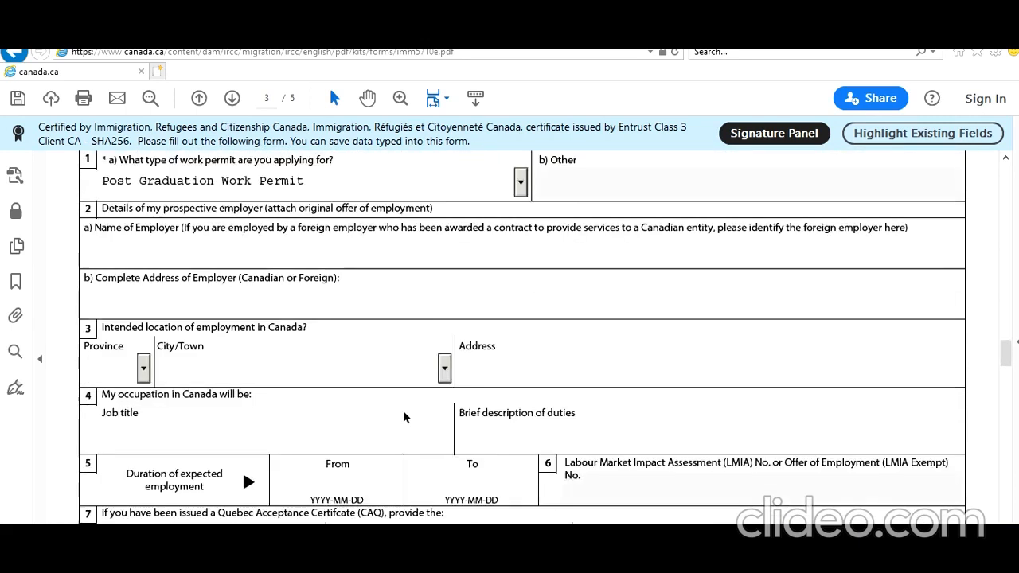
{"action": "scroll", "coordinate": [402, 411], "scroll_direction": "up", "scroll_amount": 1}
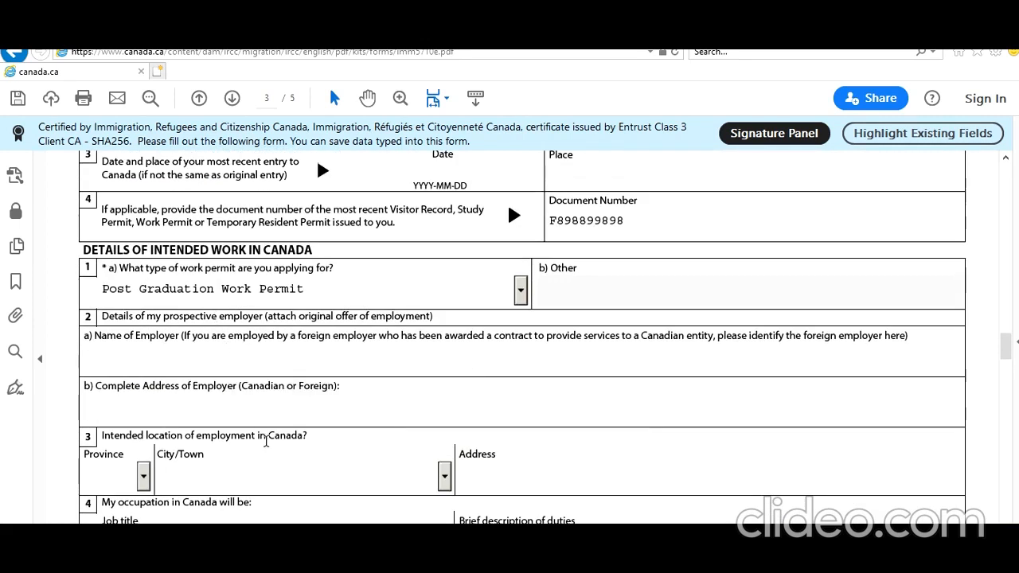
{"action": "scroll", "coordinate": [273, 443], "scroll_direction": "down", "scroll_amount": 2}
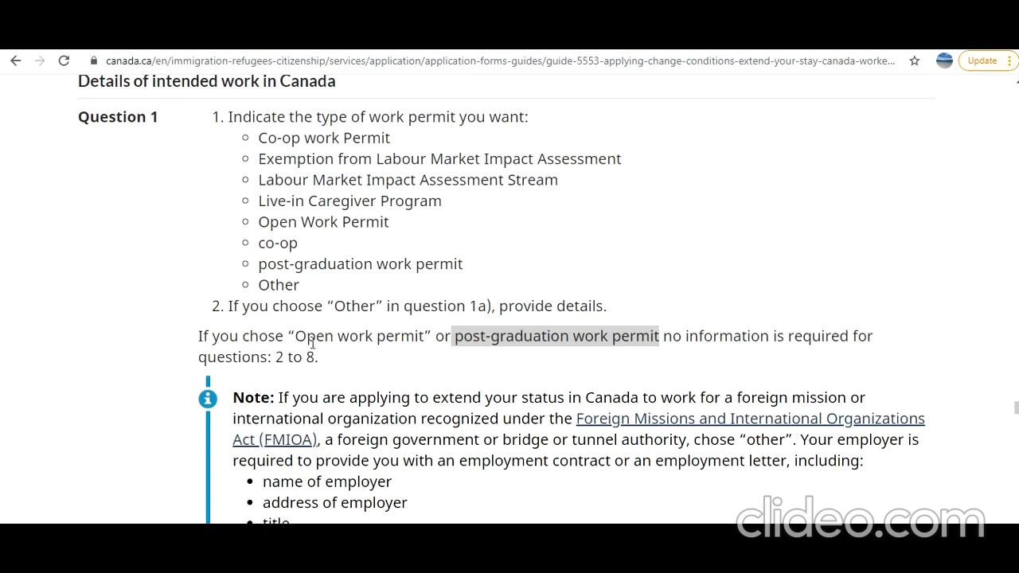
- Highlight the guide's note that open and post-graduation work permits skip questions 2 to 8
{"action": "left_click_drag", "start_coordinate": [306, 335], "coordinate": [416, 336]}
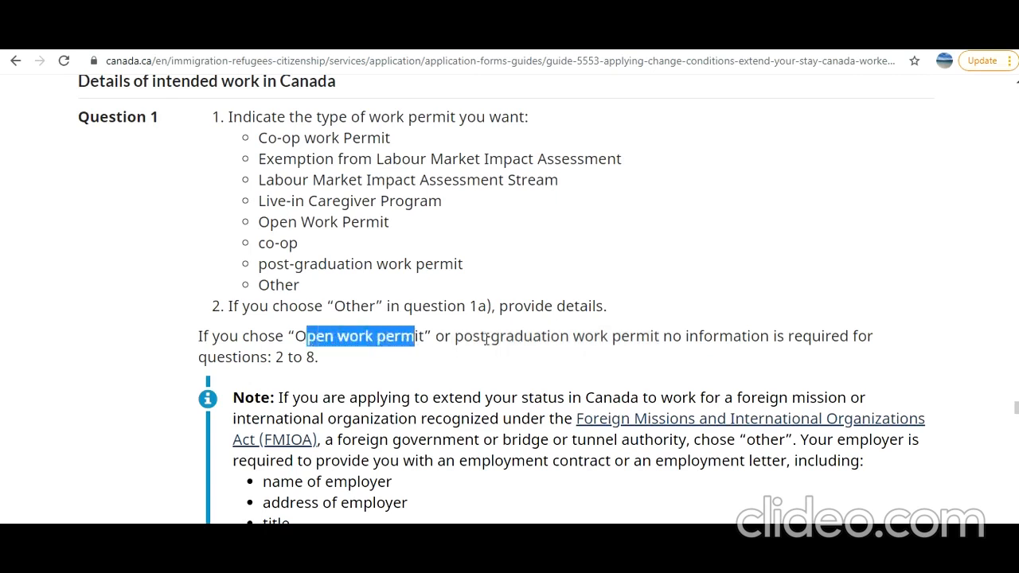
{"action": "left_click_drag", "start_coordinate": [485, 336], "coordinate": [595, 336]}
{"action": "left_click_drag", "start_coordinate": [289, 357], "coordinate": [320, 359]}
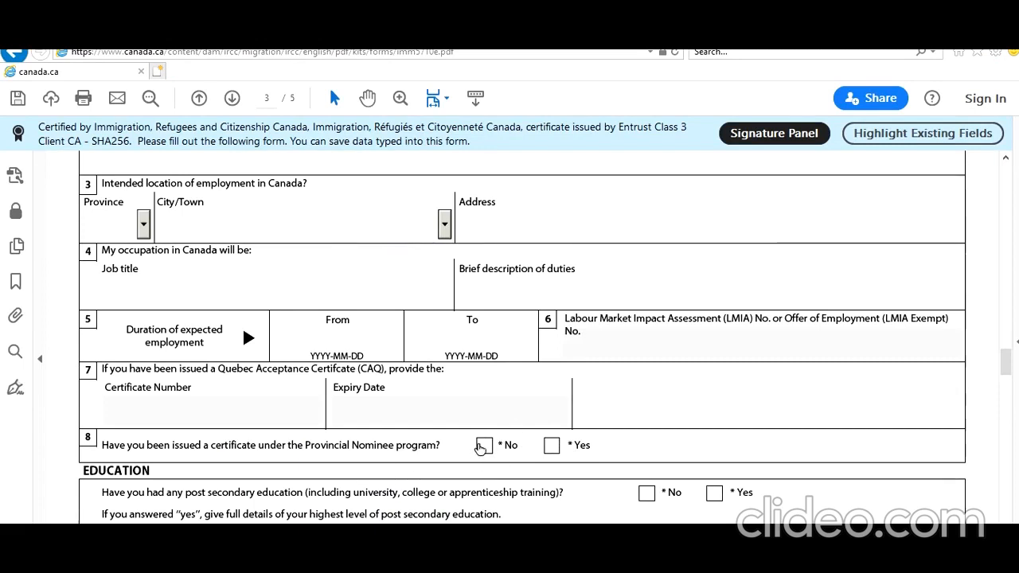
- Answer Yes to post-secondary education and enter Bachelors of Technology in IT, 2019-01 to 2021-01
{"action": "scroll", "coordinate": [292, 386], "scroll_direction": "up", "scroll_amount": 1}
{"action": "scroll", "coordinate": [290, 389], "scroll_direction": "up", "scroll_amount": 2}
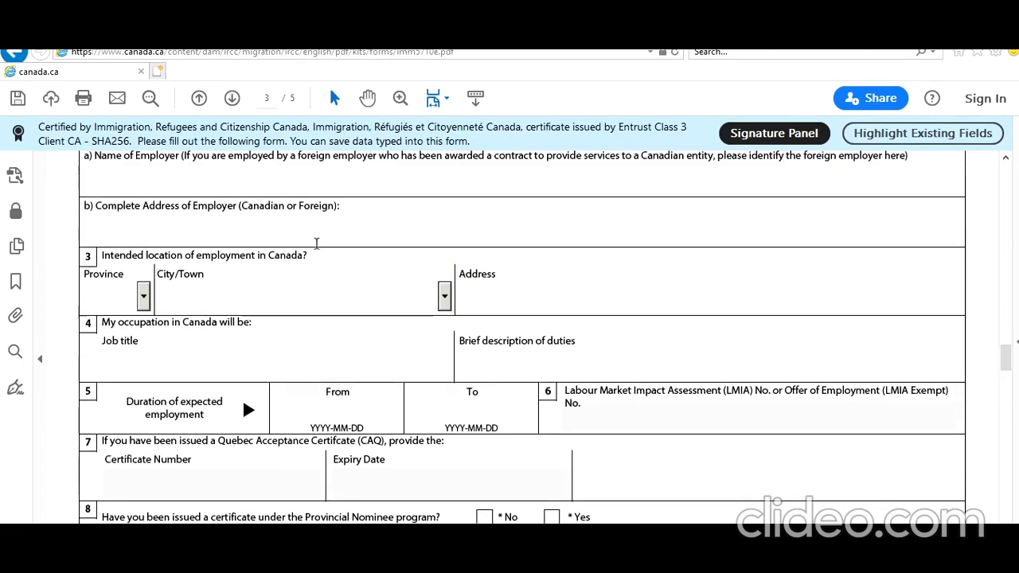
{"action": "scroll", "coordinate": [335, 323], "scroll_direction": "down", "scroll_amount": 4}
{"action": "scroll", "coordinate": [348, 387], "scroll_direction": "down", "scroll_amount": 3}
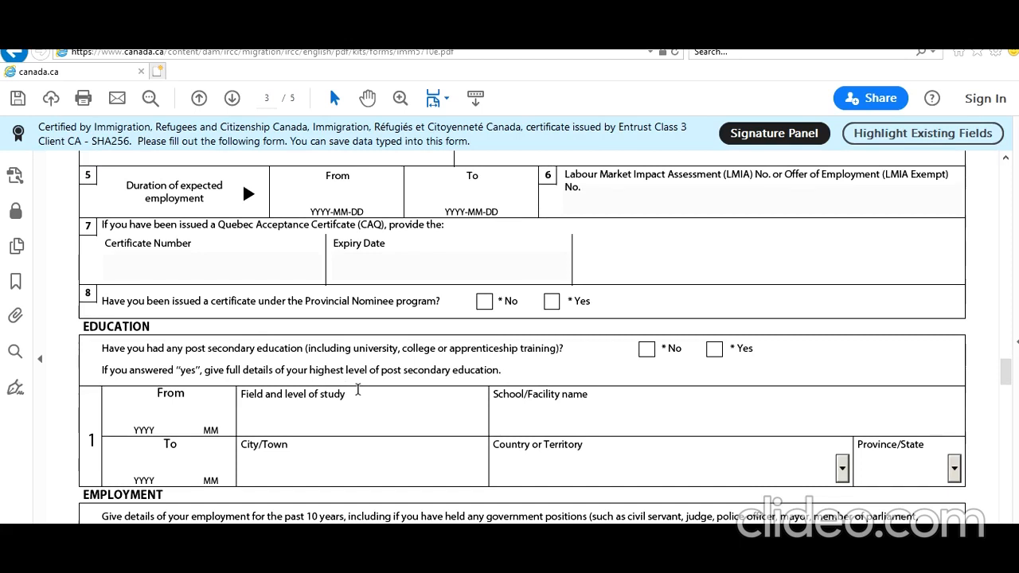
{"action": "left_click", "coordinate": [715, 350]}
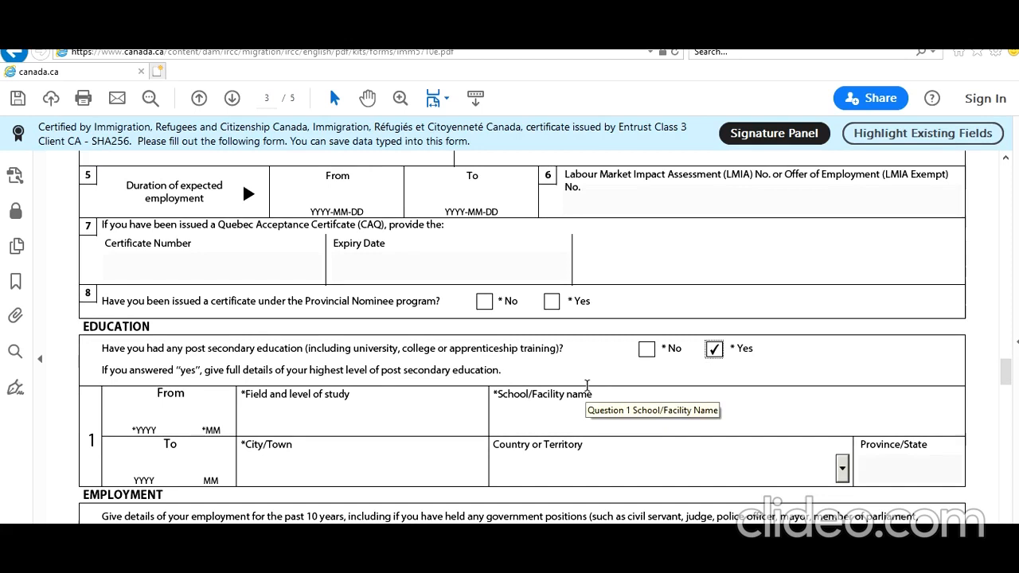
{"action": "left_click", "coordinate": [152, 415]}
{"action": "type", "text": "201"}
{"action": "type", "text": "9"}
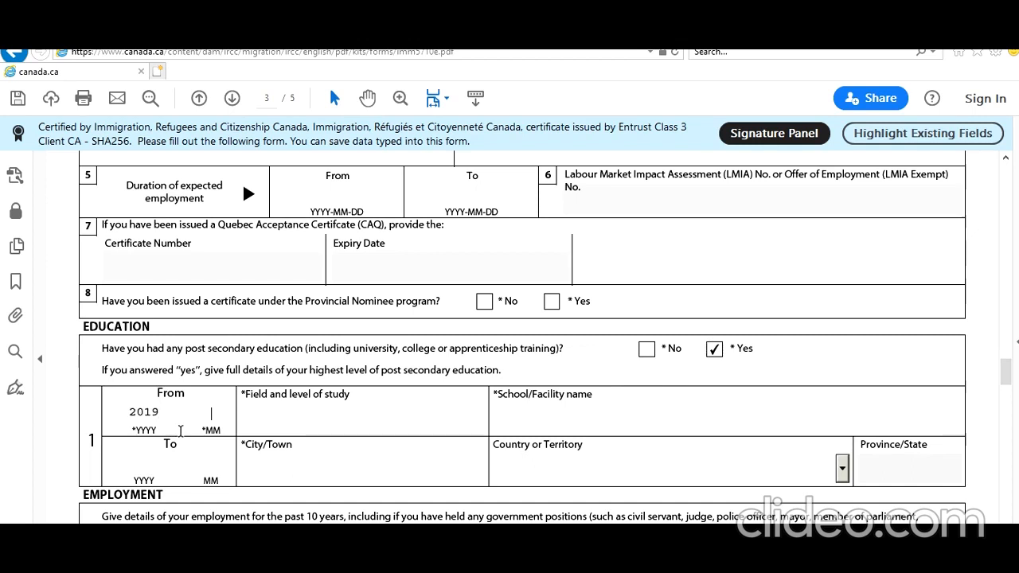
{"action": "type", "text": "01"}
{"action": "left_click", "coordinate": [143, 470]}
{"action": "type", "text": "202101"}
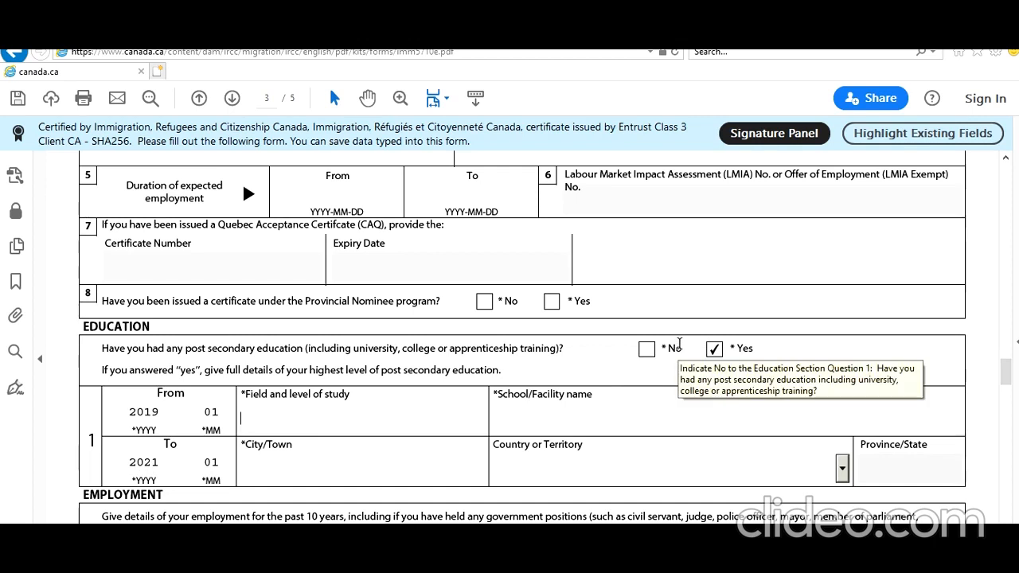
{"action": "type", "text": "Bachelors of Tec"}
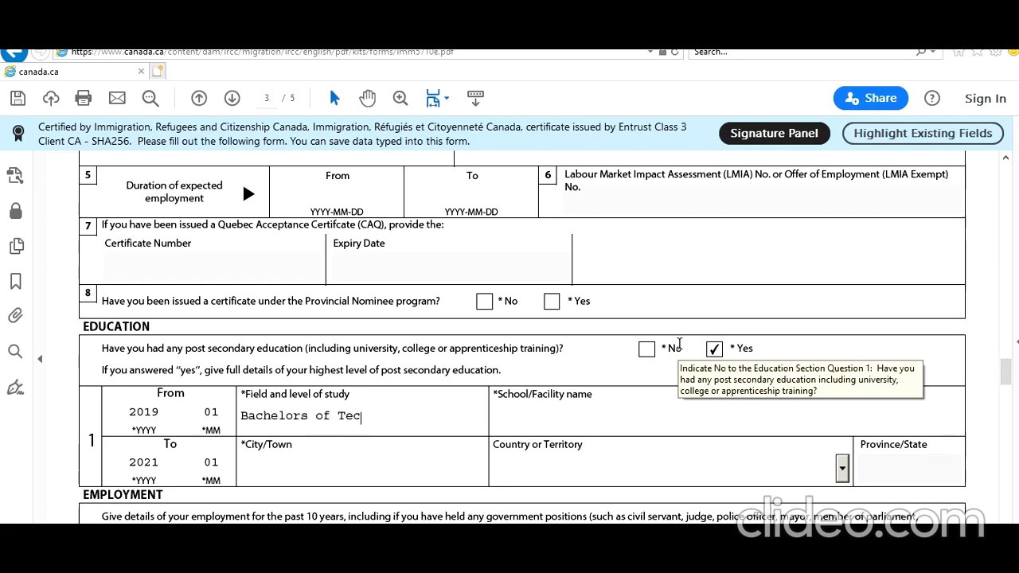
{"action": "type", "text": "hnology in IT"}
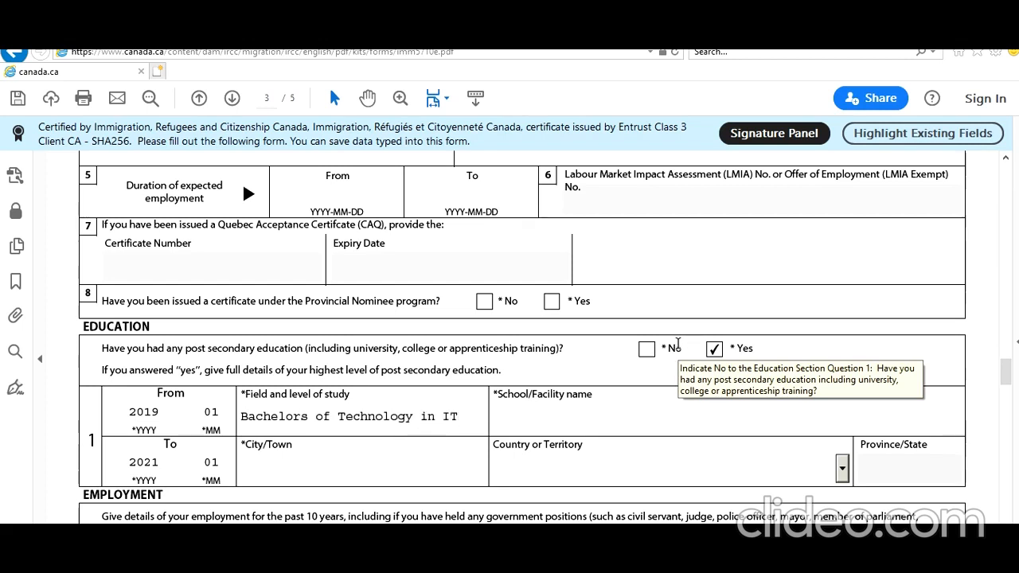
- Enter Toronto IT College in Toronto, Canada as the school
{"action": "left_click", "coordinate": [589, 404]}
{"action": "type", "text": "Toronto IT Colle"}
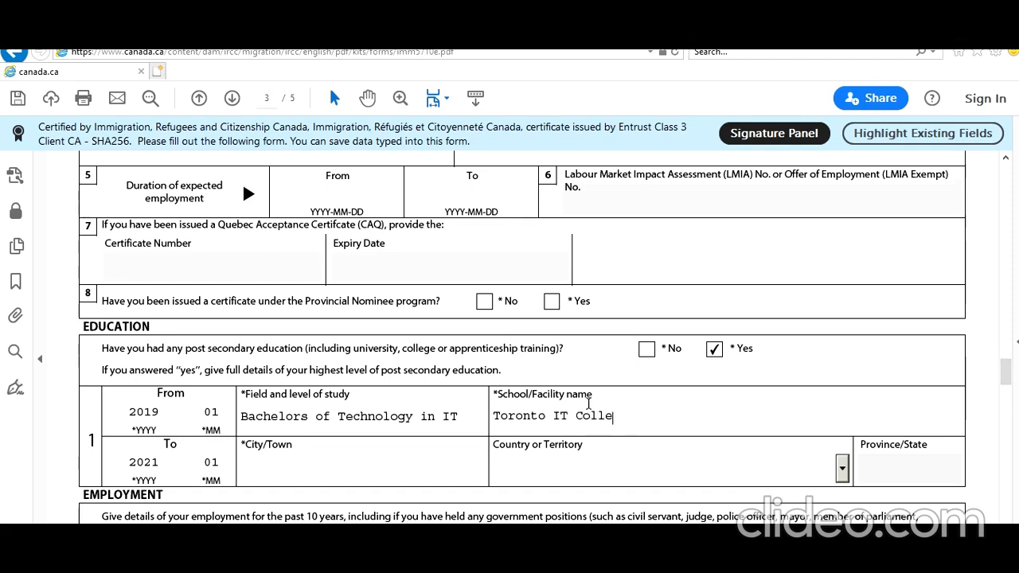
{"action": "type", "text": "ge"}
{"action": "key", "text": "Tab"}
{"action": "type", "text": "Toront"}
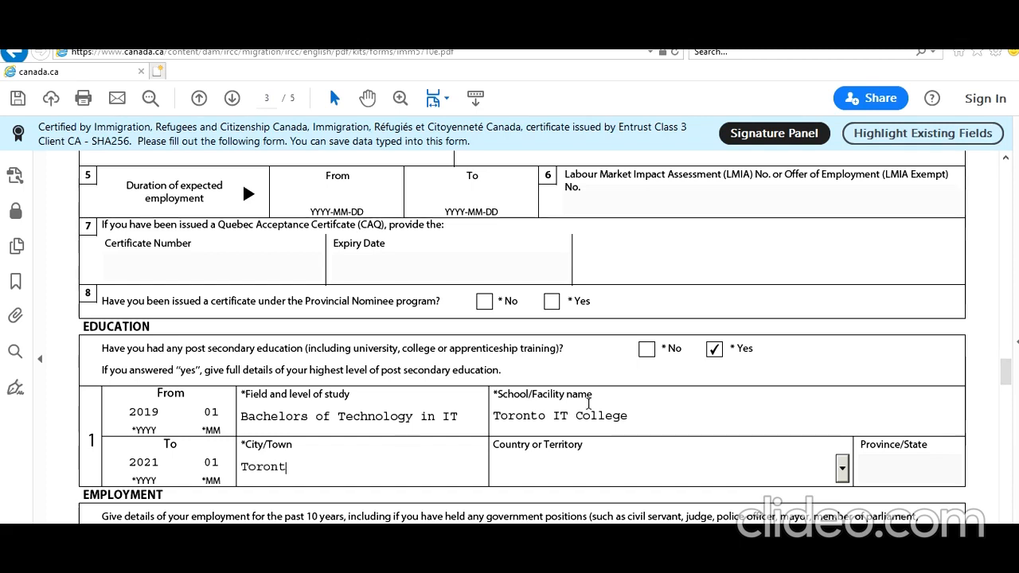
{"action": "type", "text": "oc"}
{"action": "key", "text": "Down"}
{"action": "key", "text": "Down"}
{"action": "key", "text": "Tab"}
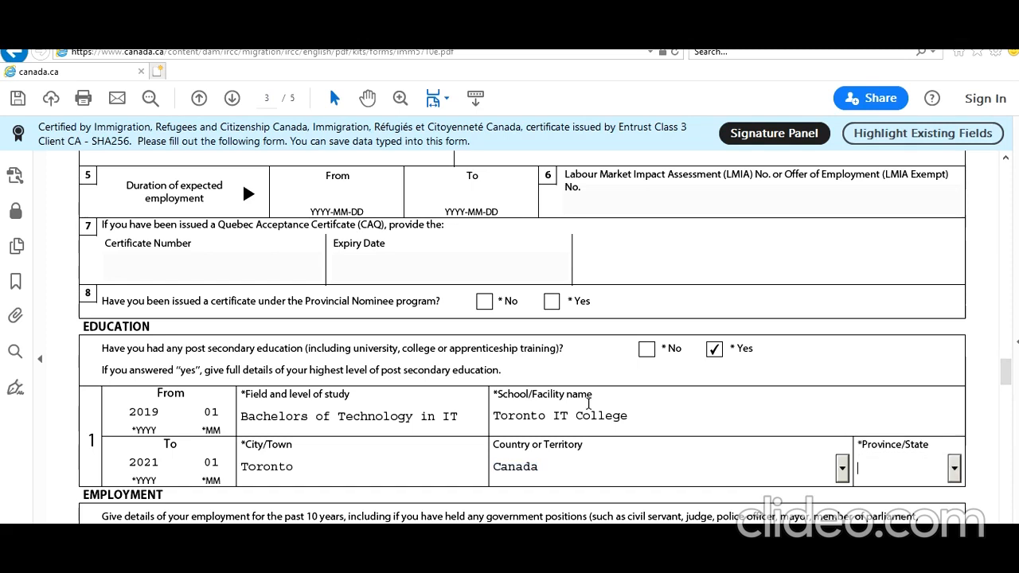
- Enter 201707 and 201812 as the first employment record's From and To dates
{"action": "scroll", "coordinate": [463, 466], "scroll_direction": "down", "scroll_amount": 3}
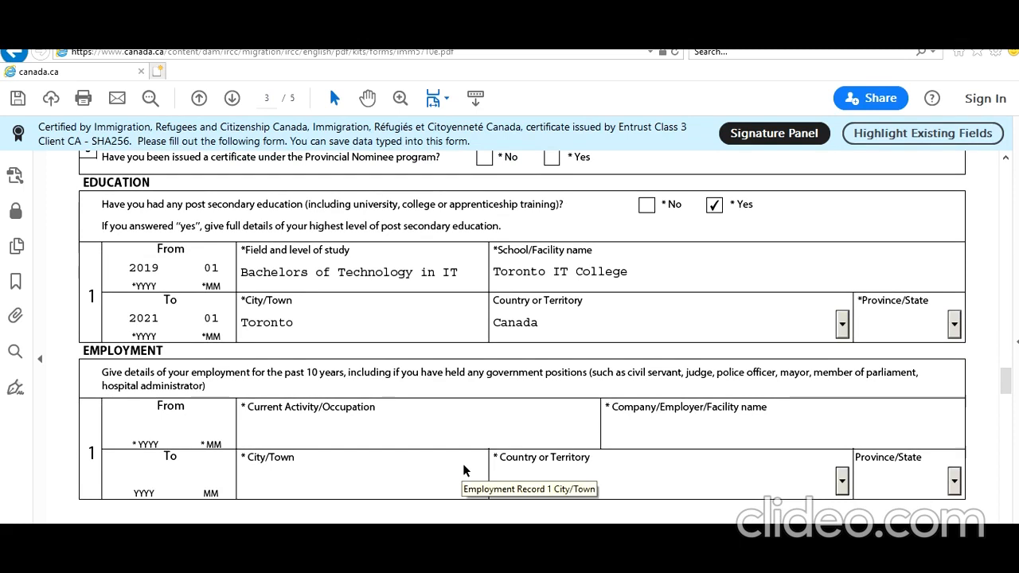
{"action": "scroll", "coordinate": [463, 464], "scroll_direction": "down", "scroll_amount": 3}
{"action": "scroll", "coordinate": [464, 470], "scroll_direction": "up", "scroll_amount": 2}
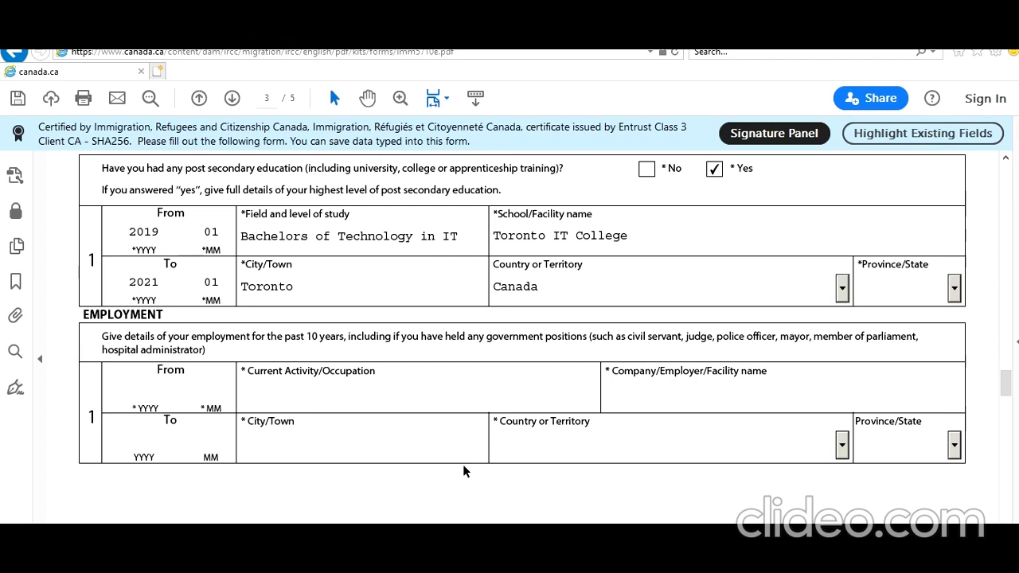
{"action": "left_click", "coordinate": [165, 391]}
{"action": "type", "text": "2017"}
{"action": "type", "text": "0"}
{"action": "type", "text": "7"}
{"action": "left_click", "coordinate": [153, 431]}
{"action": "type", "text": "201812"}
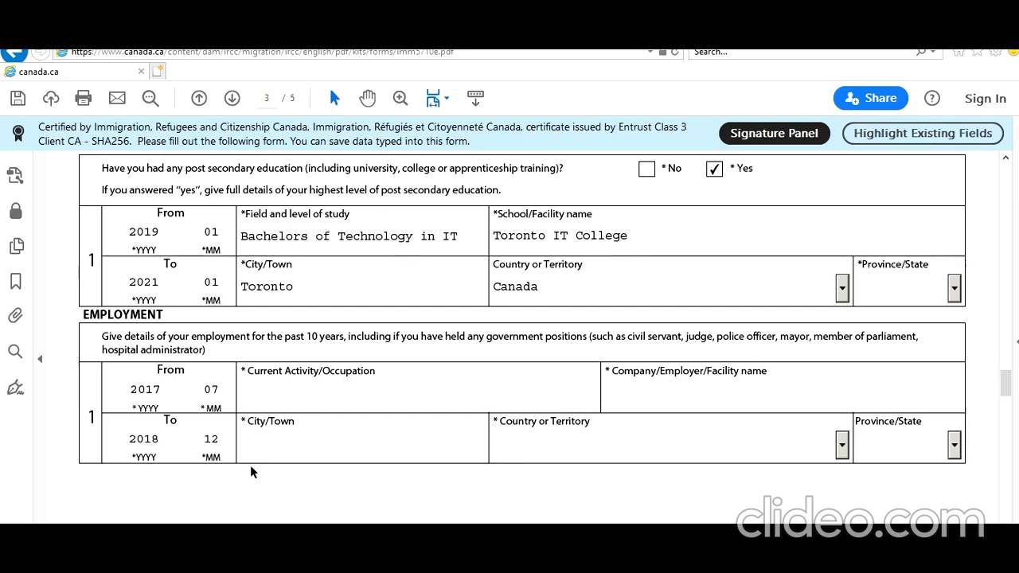
{"action": "scroll", "coordinate": [258, 476], "scroll_direction": "down", "scroll_amount": 3}
{"action": "scroll", "coordinate": [258, 480], "scroll_direction": "down", "scroll_amount": 3}
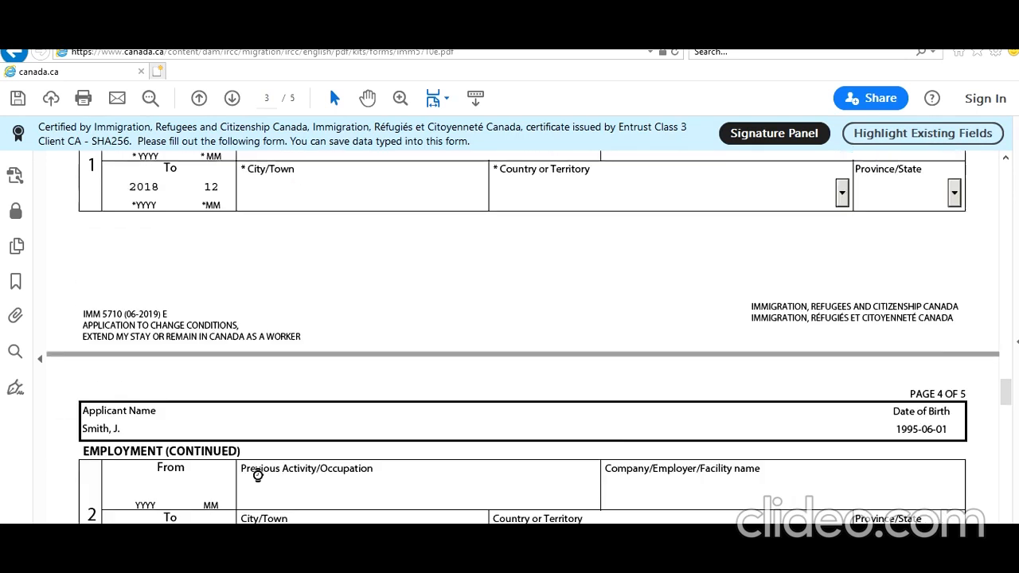
{"action": "scroll", "coordinate": [220, 403], "scroll_direction": "up", "scroll_amount": 4}
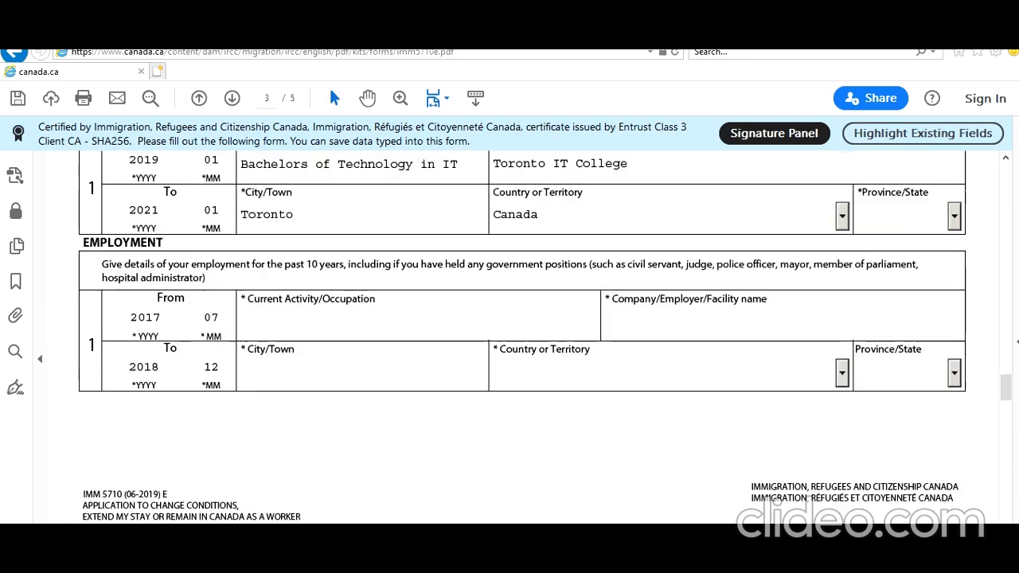
{"action": "scroll", "coordinate": [221, 406], "scroll_direction": "up", "scroll_amount": 1}
{"action": "scroll", "coordinate": [223, 430], "scroll_direction": "up", "scroll_amount": 1}
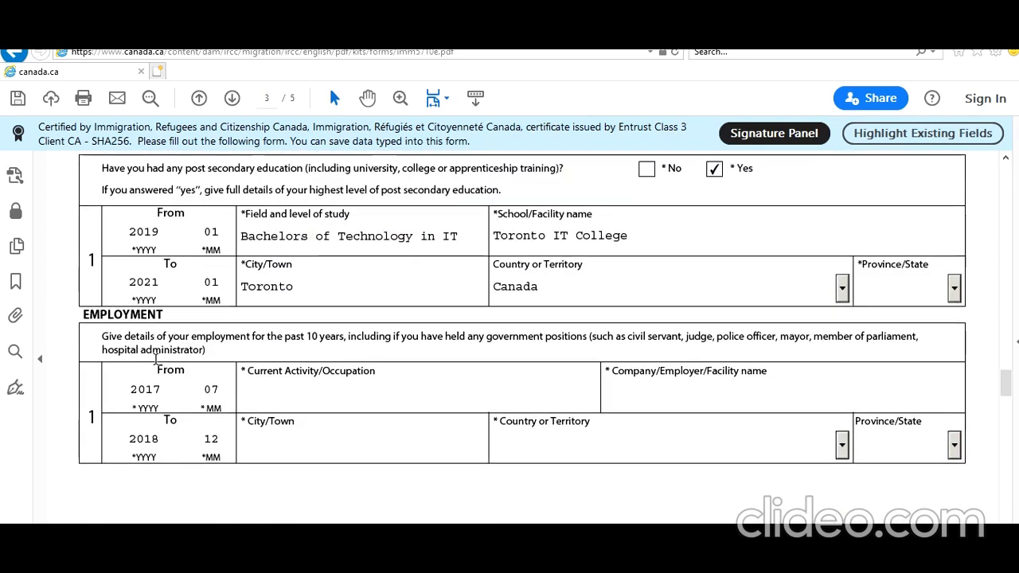
- Correct the employment period to 2019-01 through 2021-01, dismissing the date format warning
{"action": "left_click", "coordinate": [161, 390]}
{"action": "key", "text": "BackSpace"}
{"action": "type", "text": "9"}
{"action": "key", "text": "Tab"}
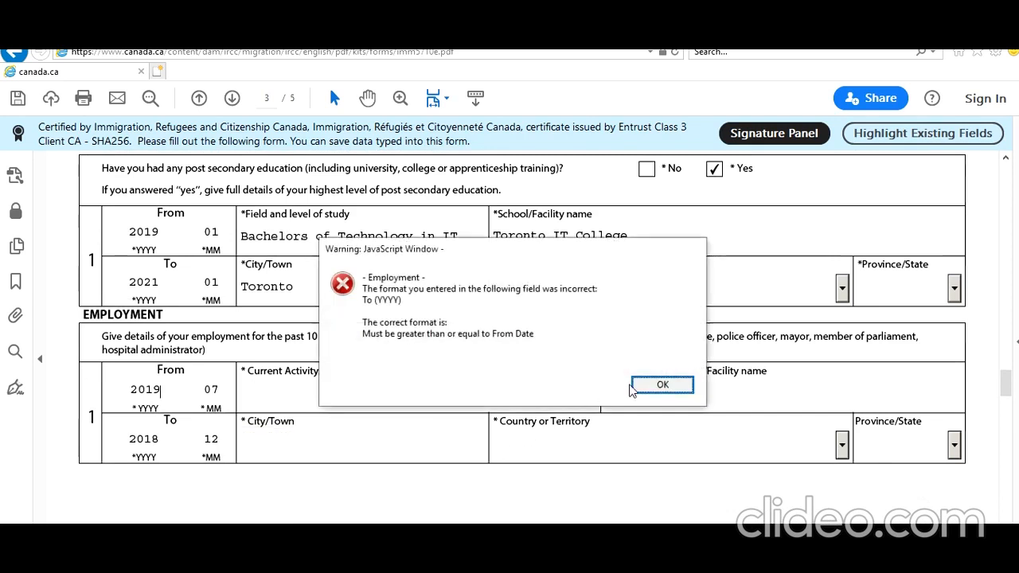
{"action": "left_click", "coordinate": [662, 385]}
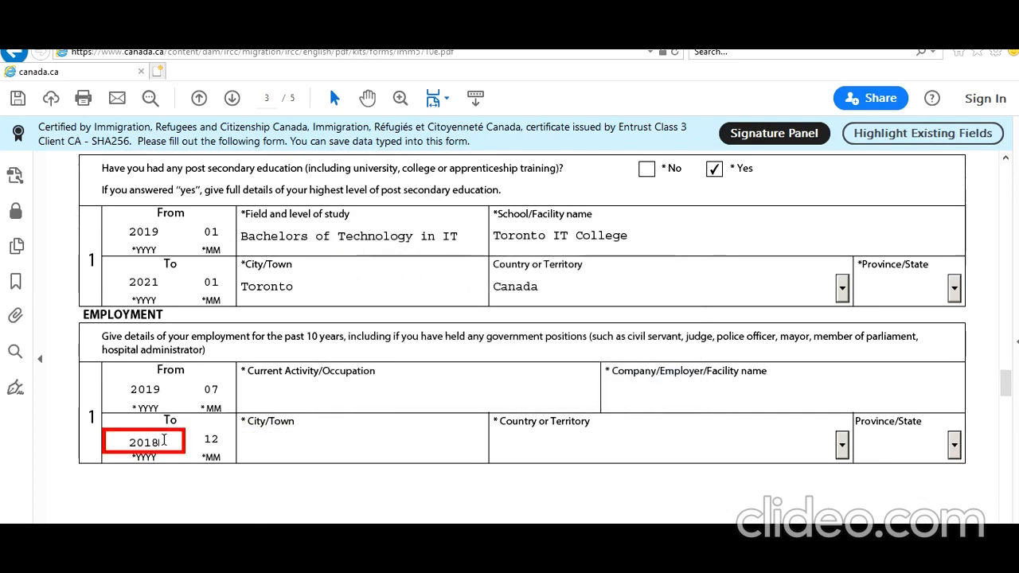
{"action": "key", "text": "BackSpace"}
{"action": "type", "text": "1"}
{"action": "key", "text": "Return"}
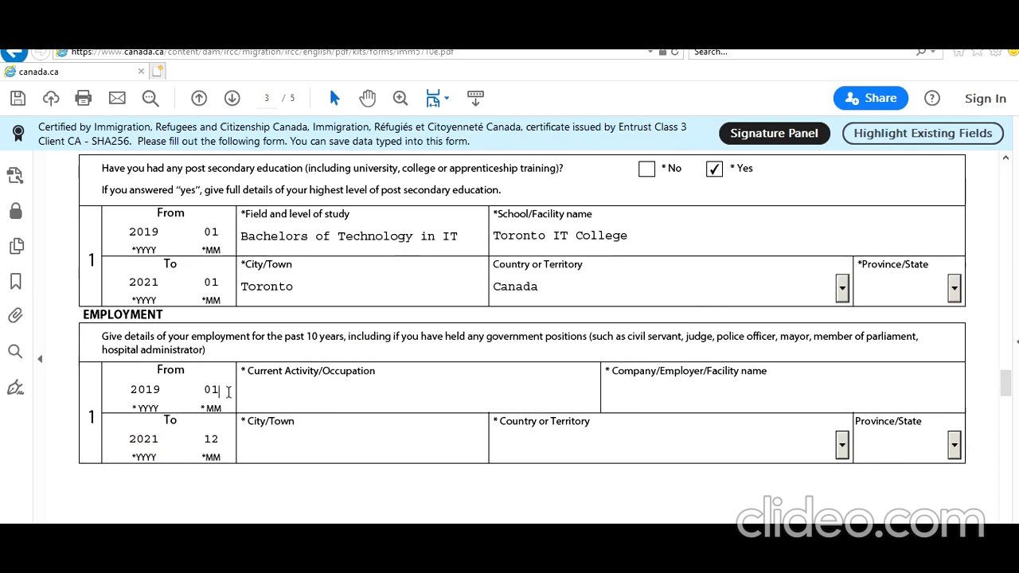
{"action": "left_click", "coordinate": [213, 442]}
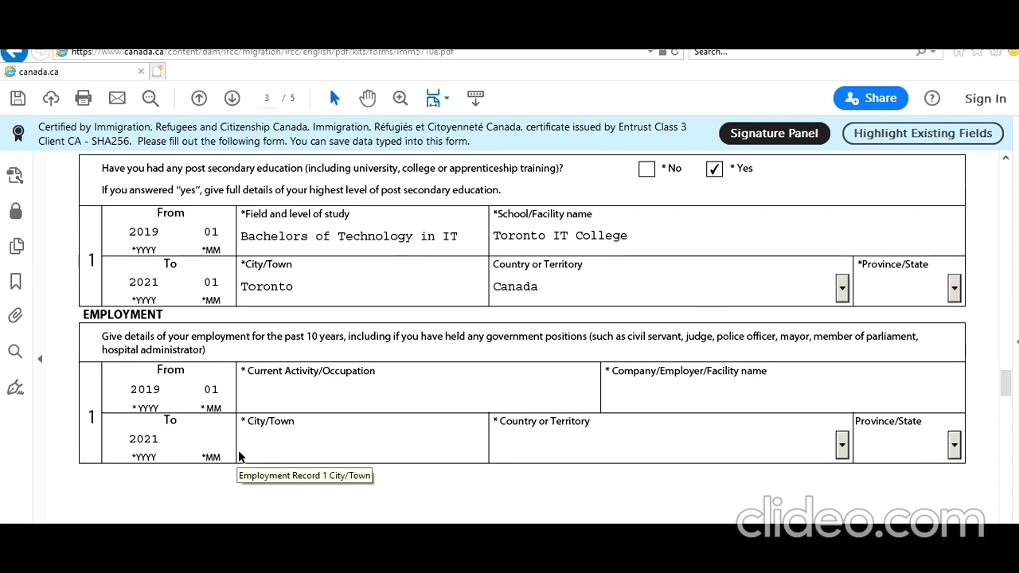
- Enter occupation Store Keeper, employer Walmart, city Guelph, country Canada and province ON
{"action": "left_click", "coordinate": [333, 395]}
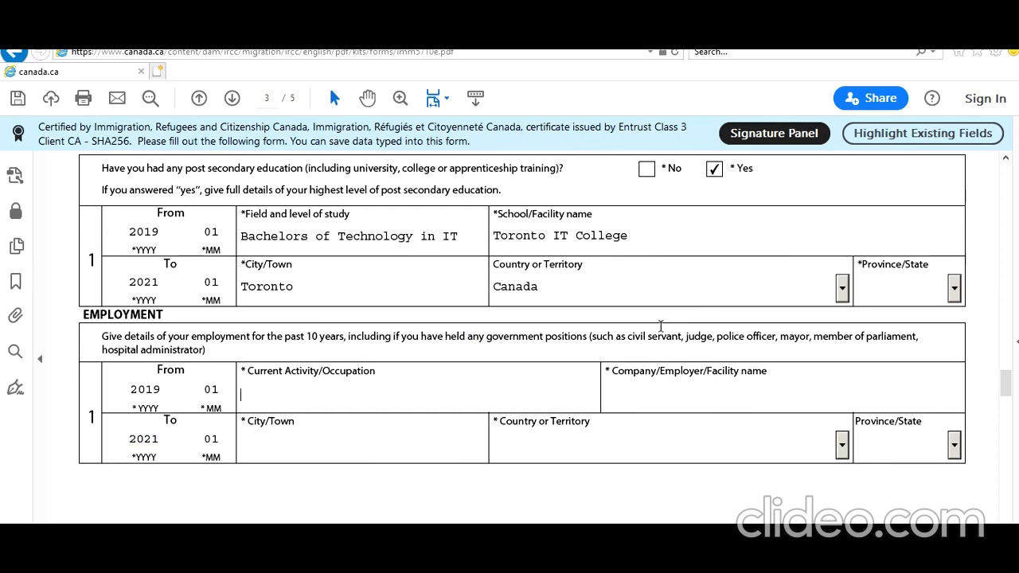
{"action": "type", "text": "Store Keeper"}
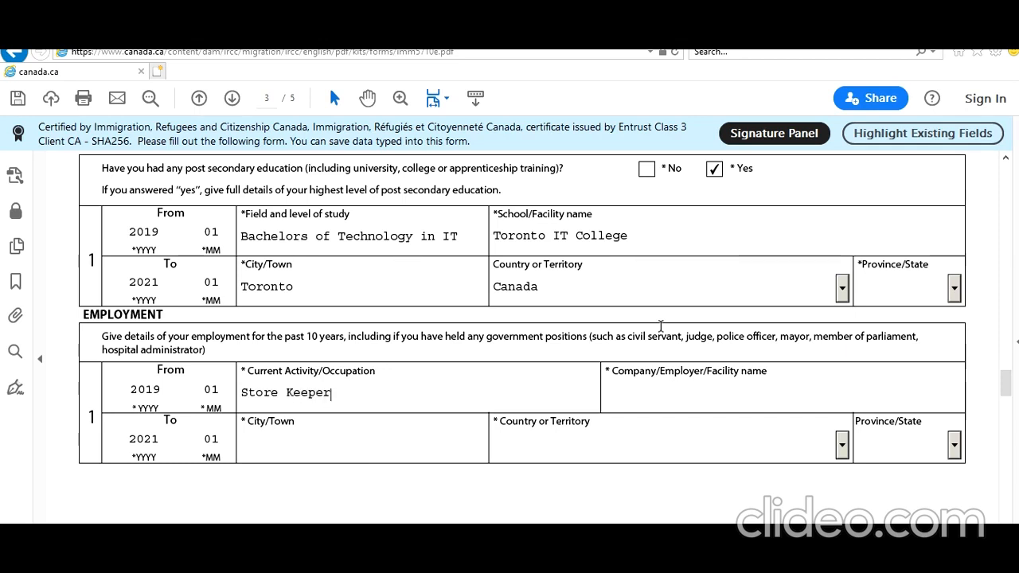
{"action": "left_click", "coordinate": [682, 397]}
{"action": "type", "text": "Walmart"}
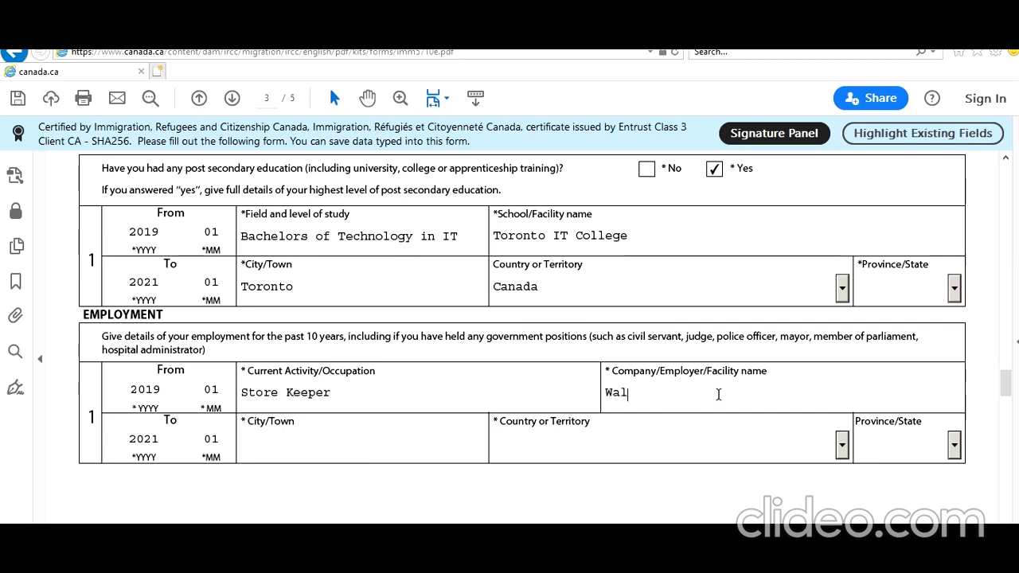
{"action": "left_click", "coordinate": [382, 441]}
{"action": "type", "text": "Guelph"}
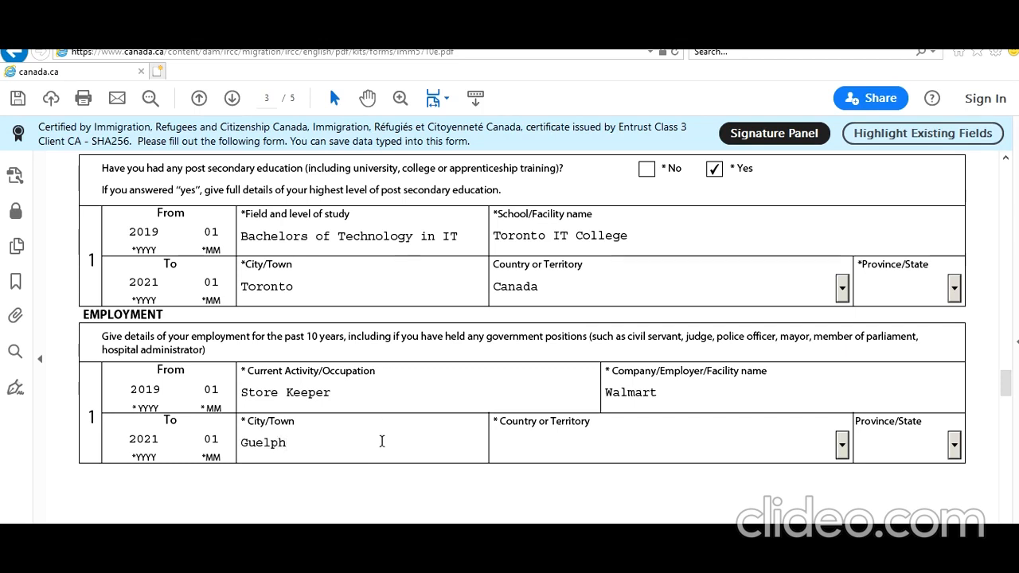
{"action": "key", "text": "Tab"}
{"action": "type", "text": "C"}
{"action": "key", "text": "Down"}
{"action": "key", "text": "Down"}
{"action": "key", "text": "Tab"}
{"action": "type", "text": "O"}
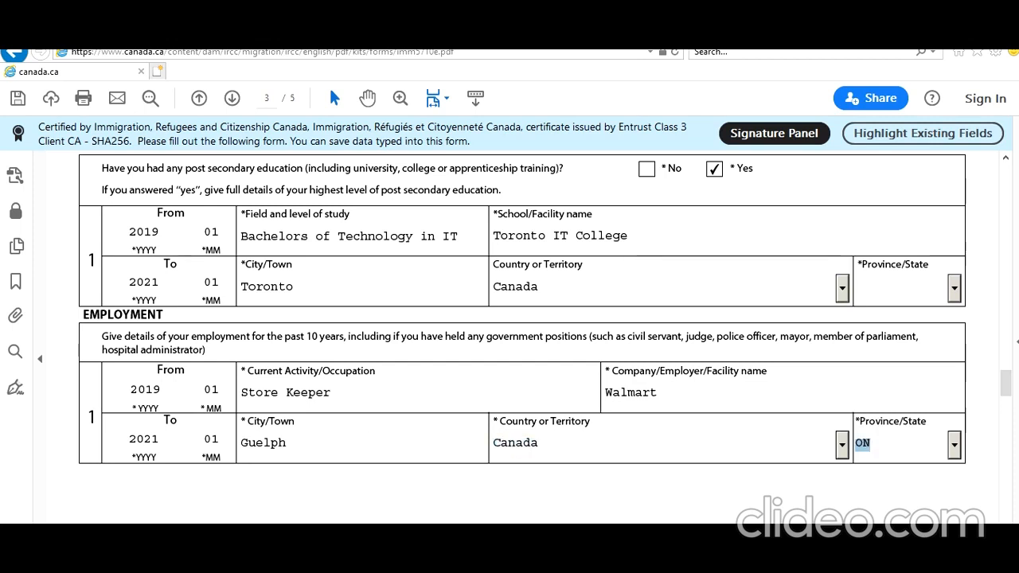
{"action": "scroll", "coordinate": [414, 498], "scroll_direction": "down", "scroll_amount": 3}
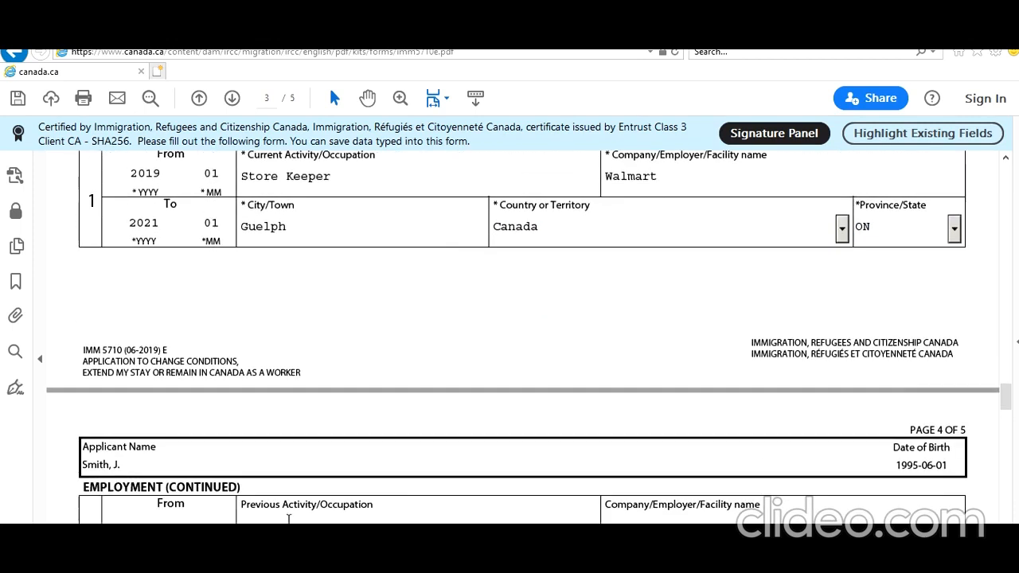
{"action": "scroll", "coordinate": [289, 502], "scroll_direction": "up", "scroll_amount": 1}
{"action": "scroll", "coordinate": [289, 496], "scroll_direction": "down", "scroll_amount": 2}
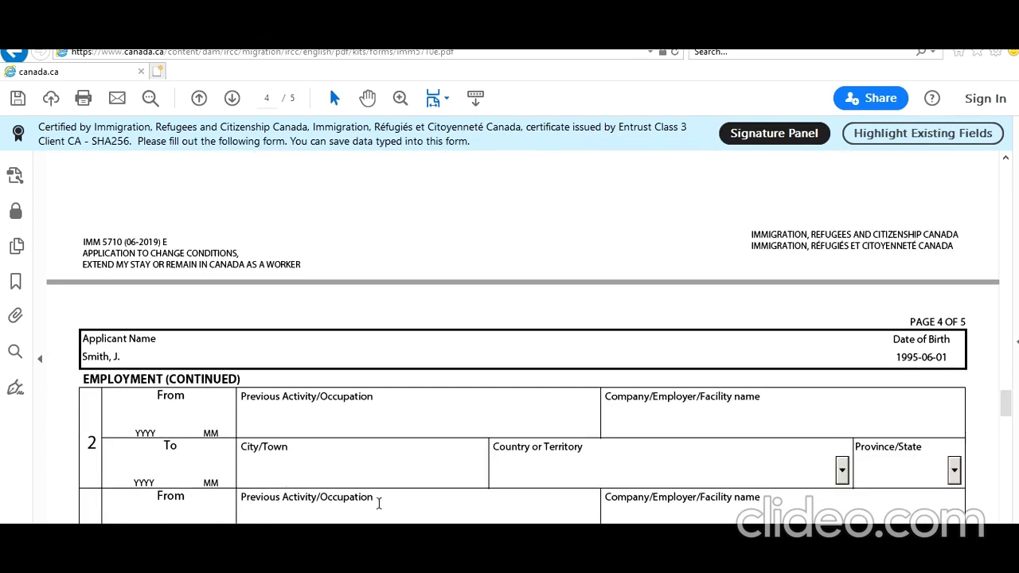
{"action": "scroll", "coordinate": [375, 500], "scroll_direction": "down", "scroll_amount": 1}
{"action": "scroll", "coordinate": [327, 502], "scroll_direction": "down", "scroll_amount": 3}
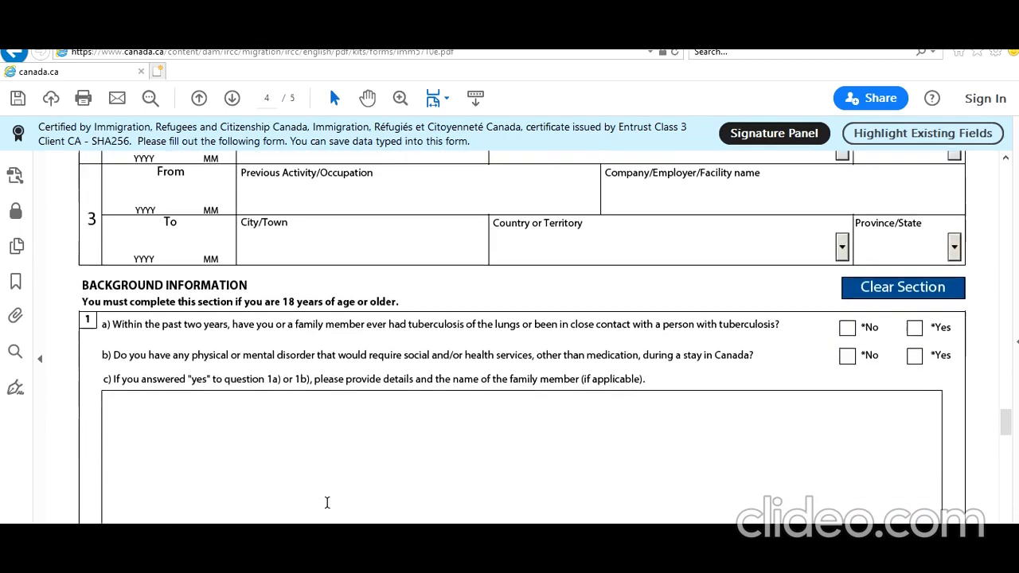
- Answer No to the tuberculosis, disorder, overstaying/unauthorized work and refusal/removal questions
{"action": "scroll", "coordinate": [329, 425], "scroll_direction": "down", "scroll_amount": 1}
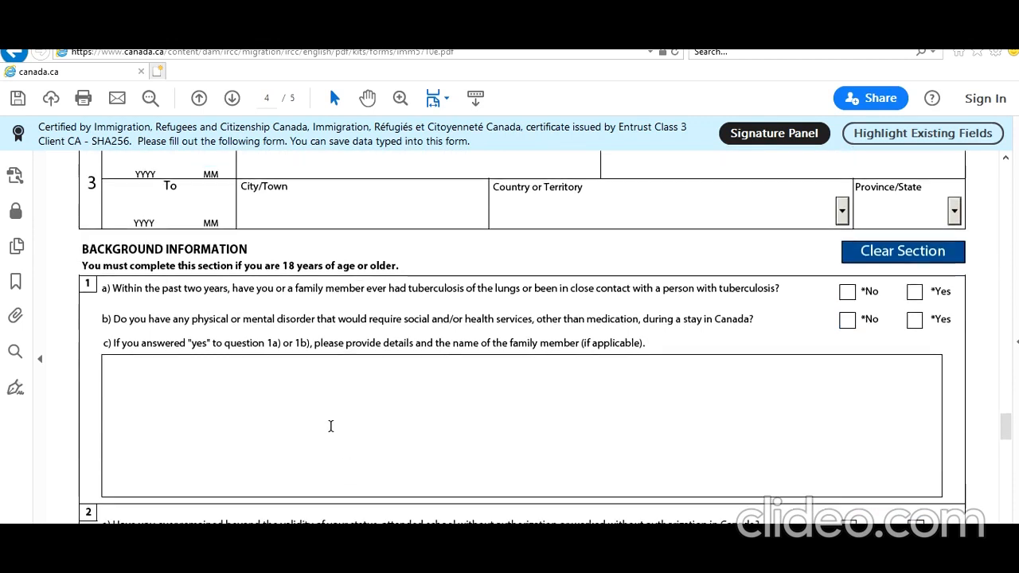
{"action": "left_click", "coordinate": [846, 296]}
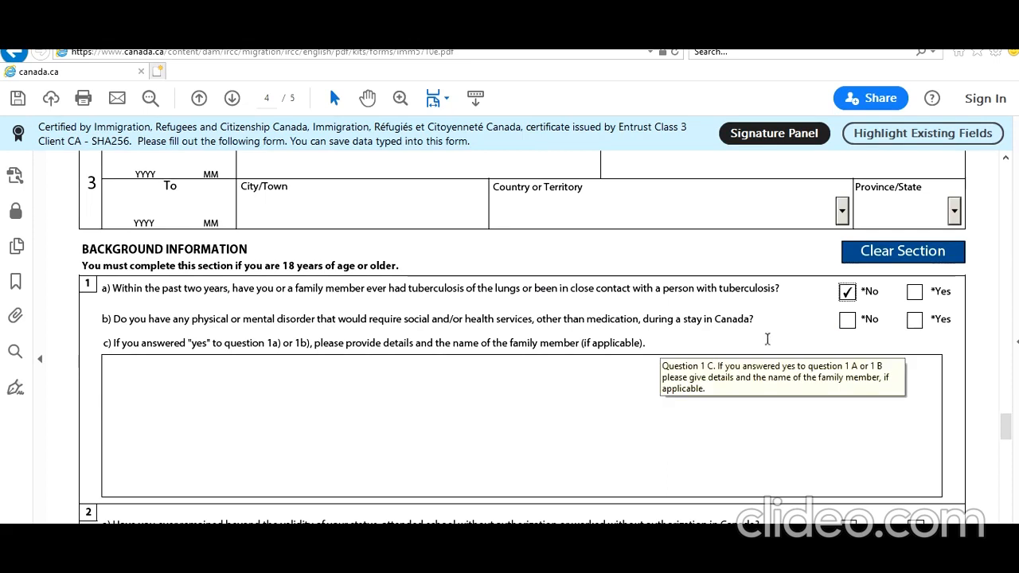
{"action": "left_click", "coordinate": [846, 320]}
{"action": "scroll", "coordinate": [762, 378], "scroll_direction": "down", "scroll_amount": 6}
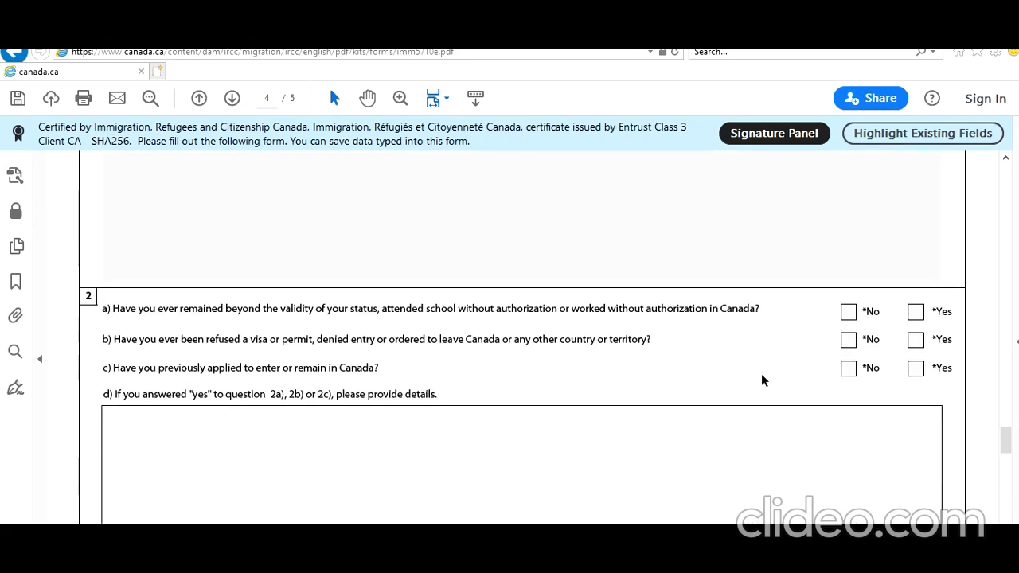
{"action": "left_click", "coordinate": [849, 315]}
{"action": "left_click", "coordinate": [847, 340]}
- Answer Yes to previously applied to Canada and begin the details with 'I applied Application'
{"action": "left_click", "coordinate": [915, 368]}
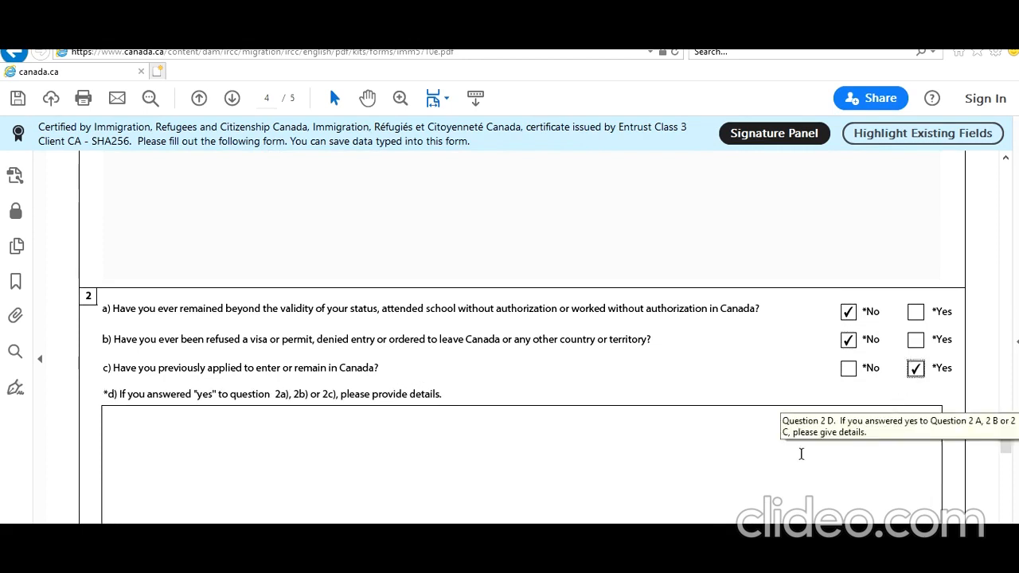
{"action": "left_click", "coordinate": [774, 464]}
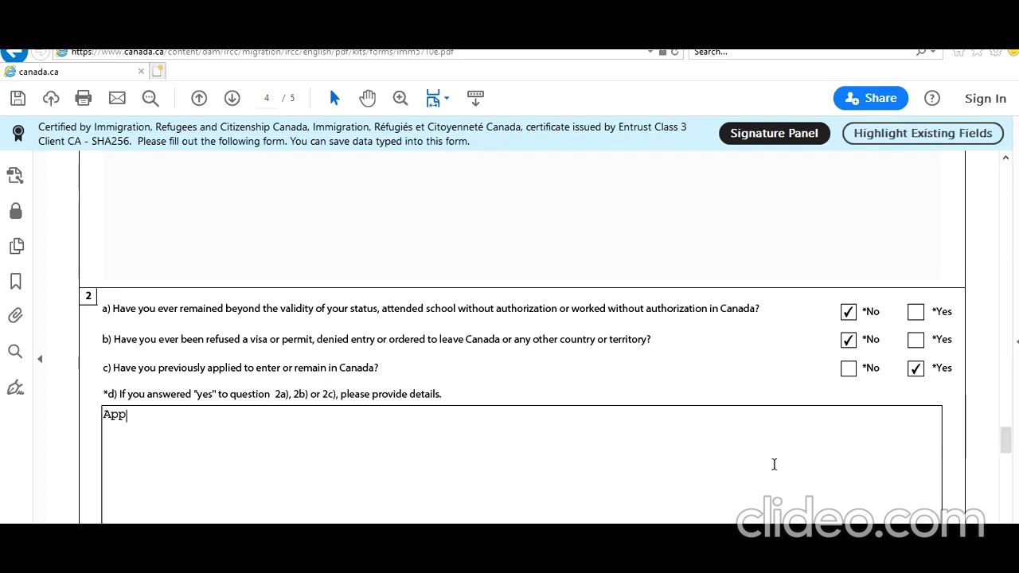
{"action": "key", "text": "BackSpace"}
{"action": "key", "text": "BackSpace"}
{"action": "key", "text": "BackSpace"}
{"action": "type", "text": "I applied"}
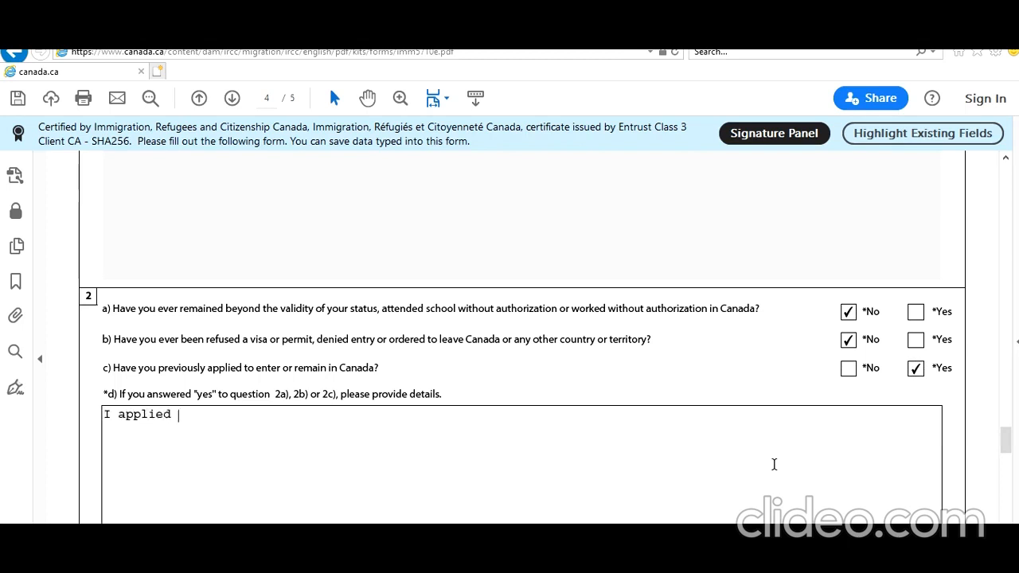
{"action": "type", "text": " Application"}
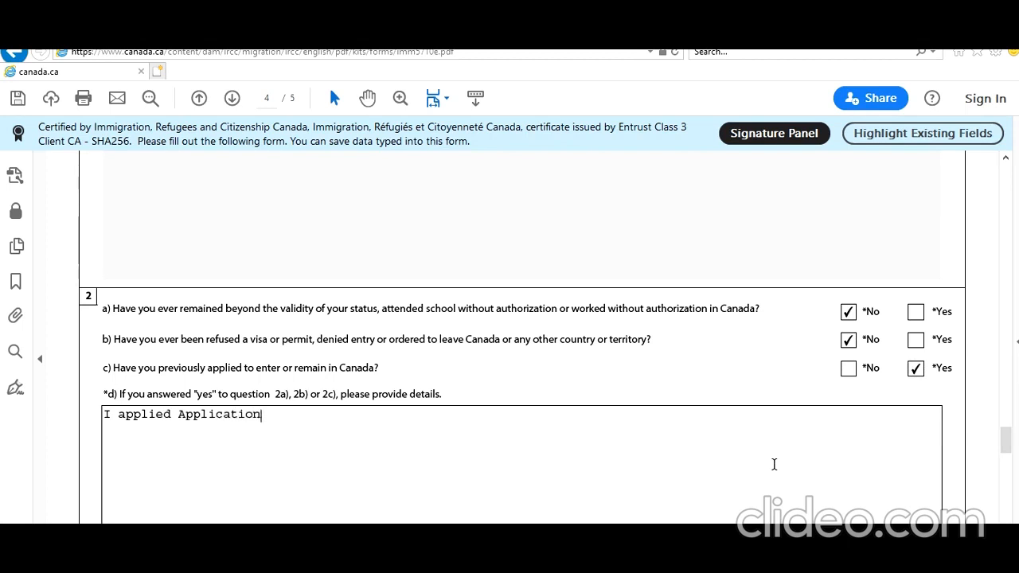
- Answer No to question 3a on criminal offences and 4a on military service
{"action": "scroll", "coordinate": [660, 454], "scroll_direction": "down", "scroll_amount": 3}
{"action": "scroll", "coordinate": [660, 446], "scroll_direction": "down", "scroll_amount": 2}
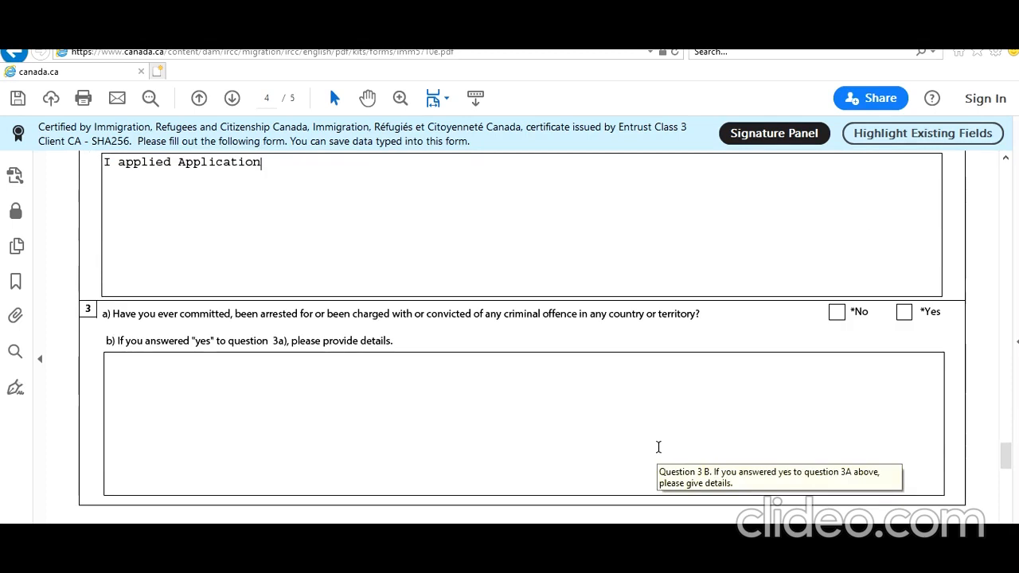
{"action": "left_click", "coordinate": [836, 312]}
{"action": "scroll", "coordinate": [815, 333], "scroll_direction": "down", "scroll_amount": 5}
{"action": "scroll", "coordinate": [815, 333], "scroll_direction": "down", "scroll_amount": 3}
{"action": "left_click", "coordinate": [834, 313]}
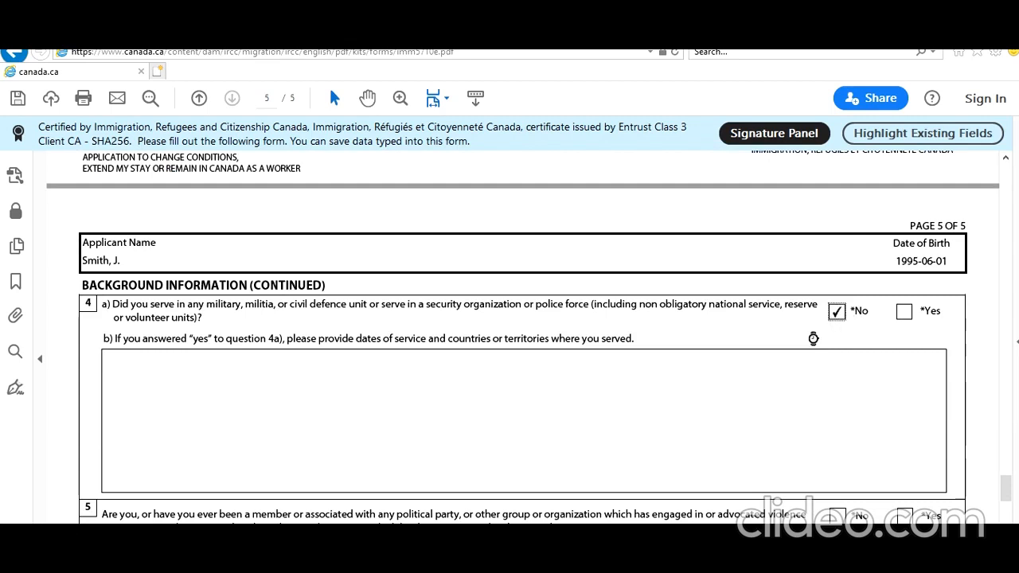
- Answer No to questions 5 and 6 and Yes to future IRCC contact
{"action": "scroll", "coordinate": [791, 346], "scroll_direction": "down", "scroll_amount": 3}
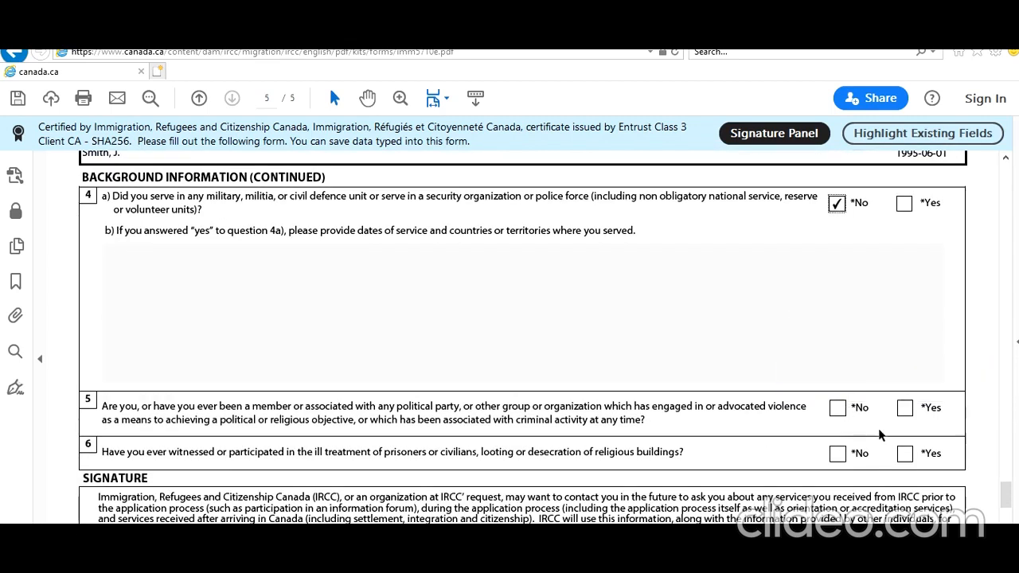
{"action": "left_click", "coordinate": [837, 407]}
{"action": "left_click", "coordinate": [837, 453]}
{"action": "scroll", "coordinate": [692, 387], "scroll_direction": "down", "scroll_amount": 4}
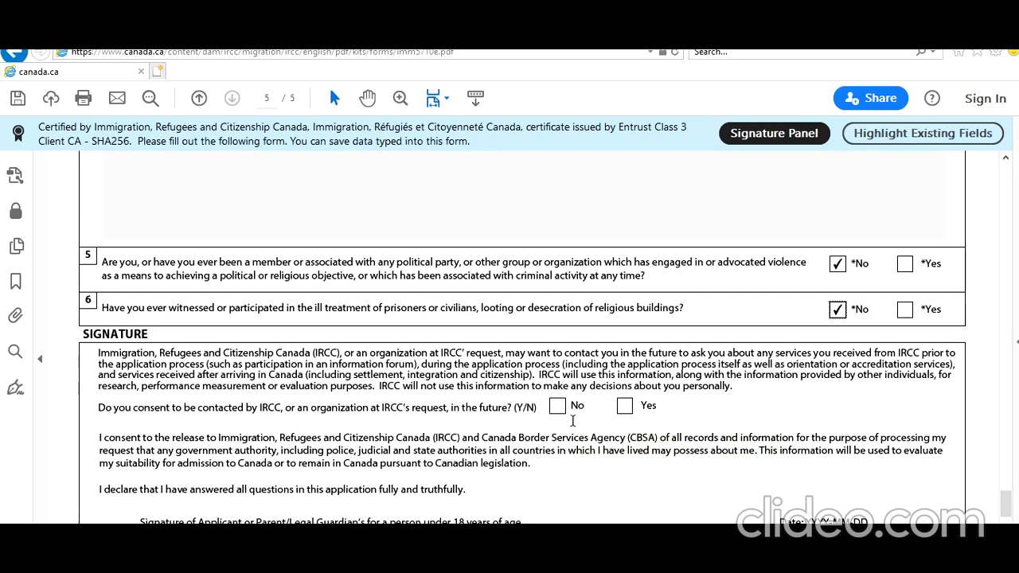
{"action": "left_click", "coordinate": [625, 408]}
- Pick 2021-02-01 from the calendar as the signature date
{"action": "scroll", "coordinate": [625, 414], "scroll_direction": "down", "scroll_amount": 4}
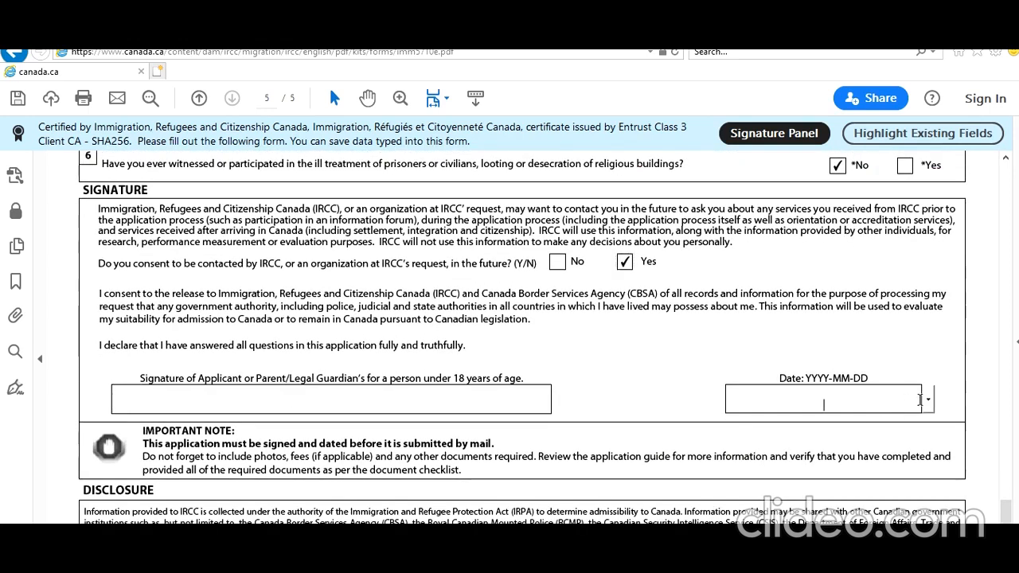
{"action": "left_click", "coordinate": [928, 398]}
{"action": "left_click", "coordinate": [777, 428]}
{"action": "scroll", "coordinate": [653, 416], "scroll_direction": "down", "scroll_amount": 5}
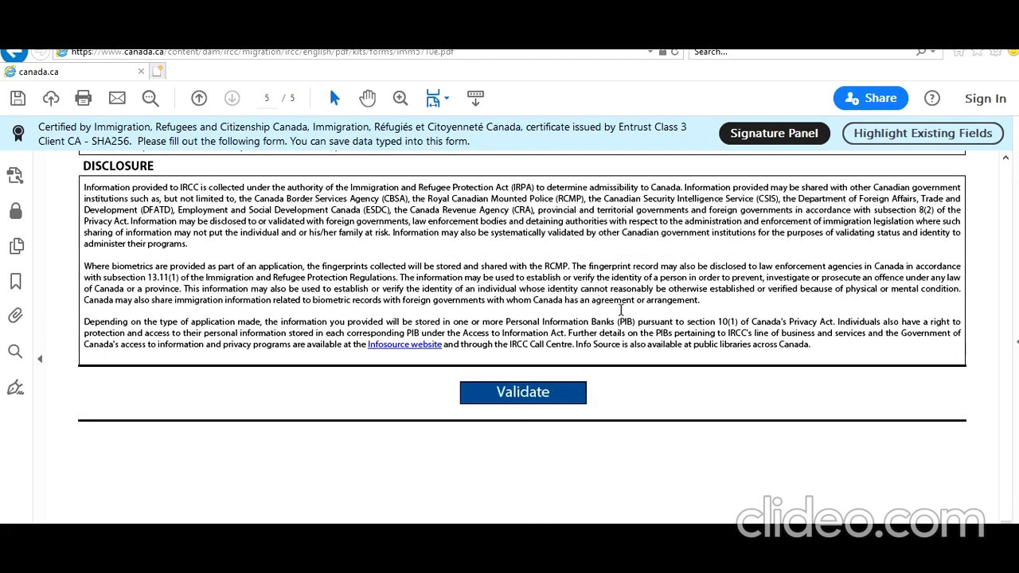
- Validate the form and answer No to the flagged Provincial Nominee question
{"action": "left_click", "coordinate": [541, 390]}
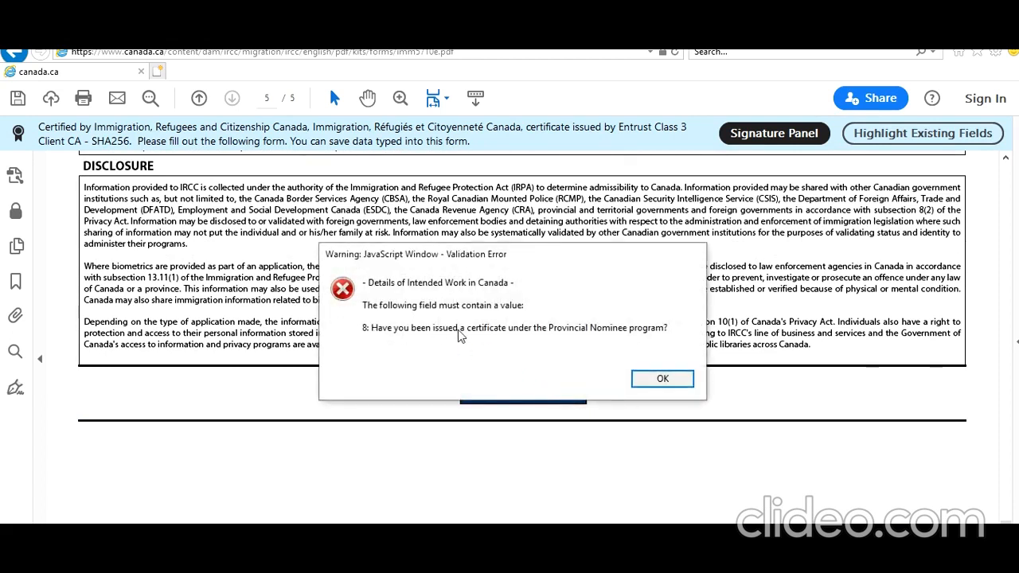
{"action": "left_click", "coordinate": [661, 390]}
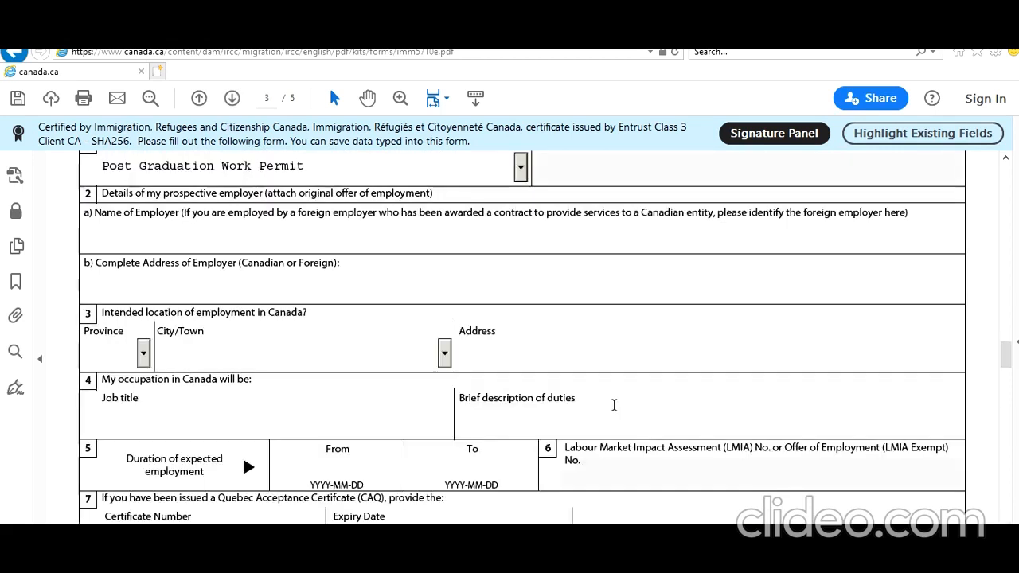
{"action": "scroll", "coordinate": [613, 405], "scroll_direction": "down", "scroll_amount": 4}
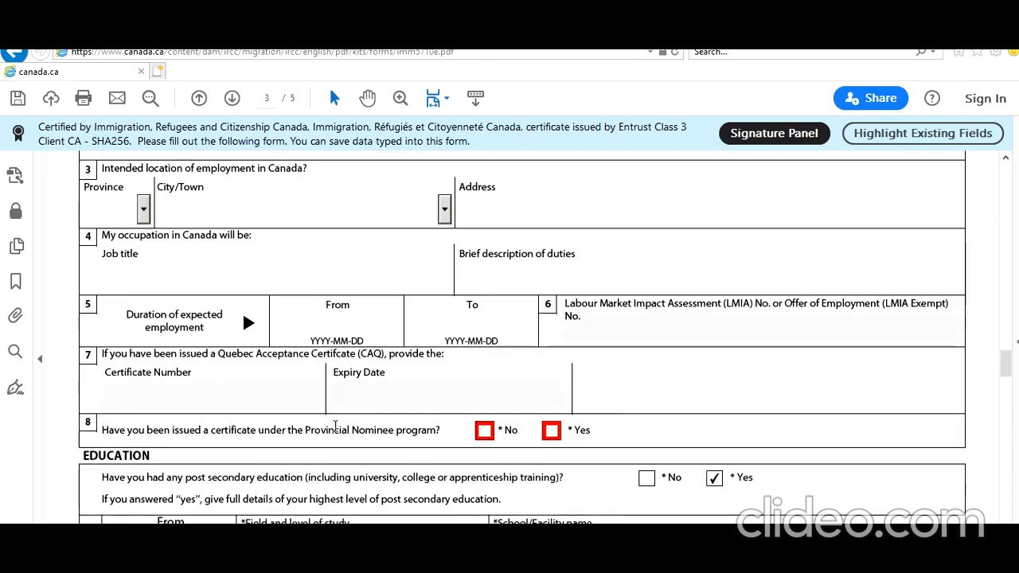
{"action": "left_click", "coordinate": [483, 431]}
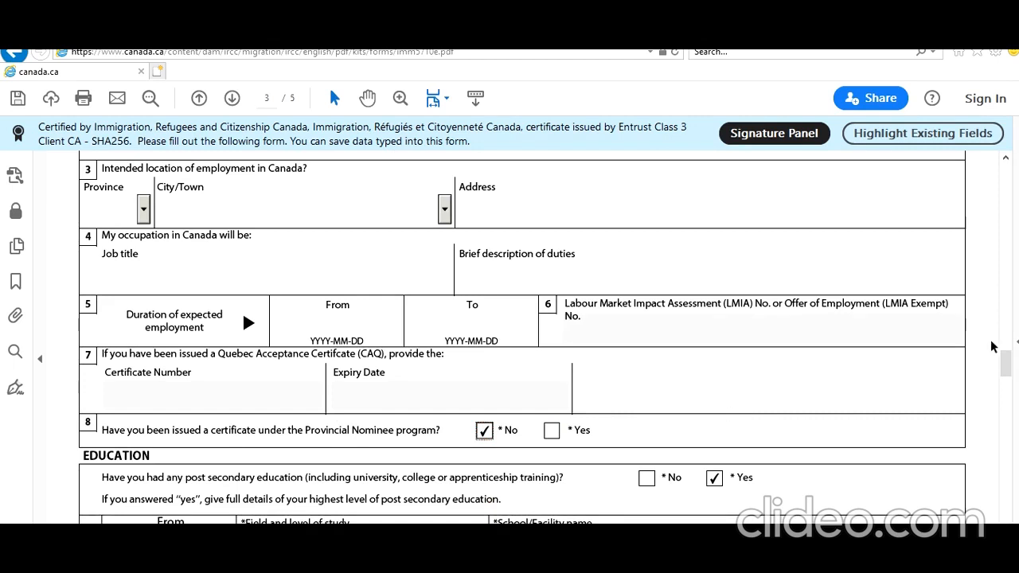
{"action": "left_click_drag", "start_coordinate": [1004, 365], "coordinate": [1005, 521]}
{"action": "scroll", "coordinate": [489, 195], "scroll_direction": "down", "scroll_amount": 1}
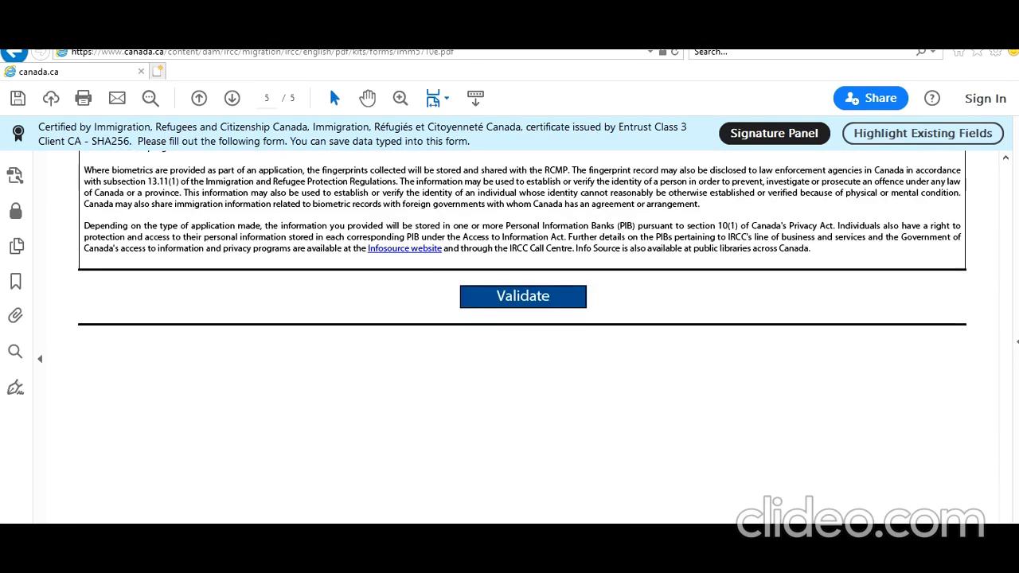
- Revalidate, set the flagged education Province/State to ON, and validate once more
{"action": "left_click", "coordinate": [536, 305]}
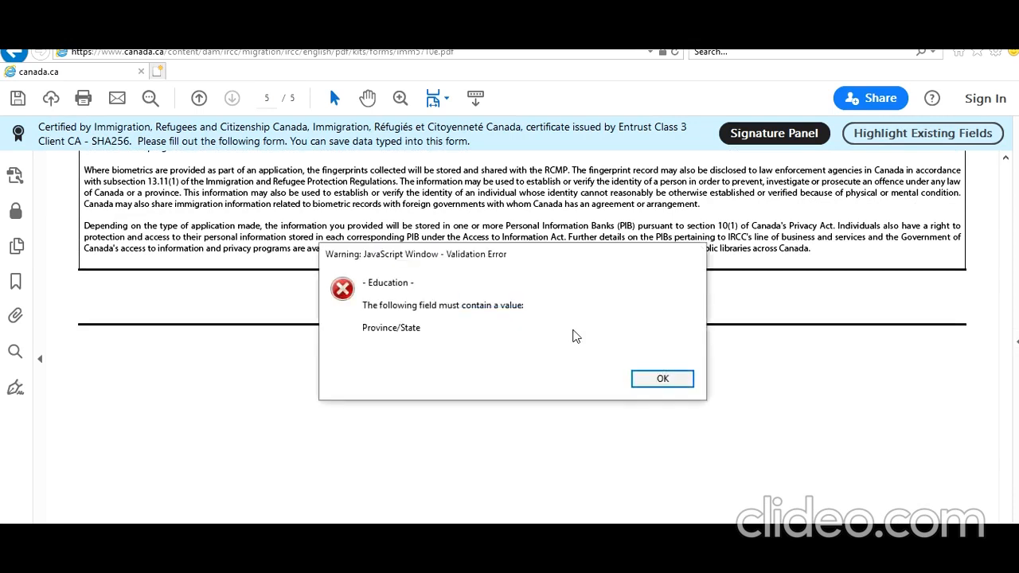
{"action": "left_click", "coordinate": [660, 379]}
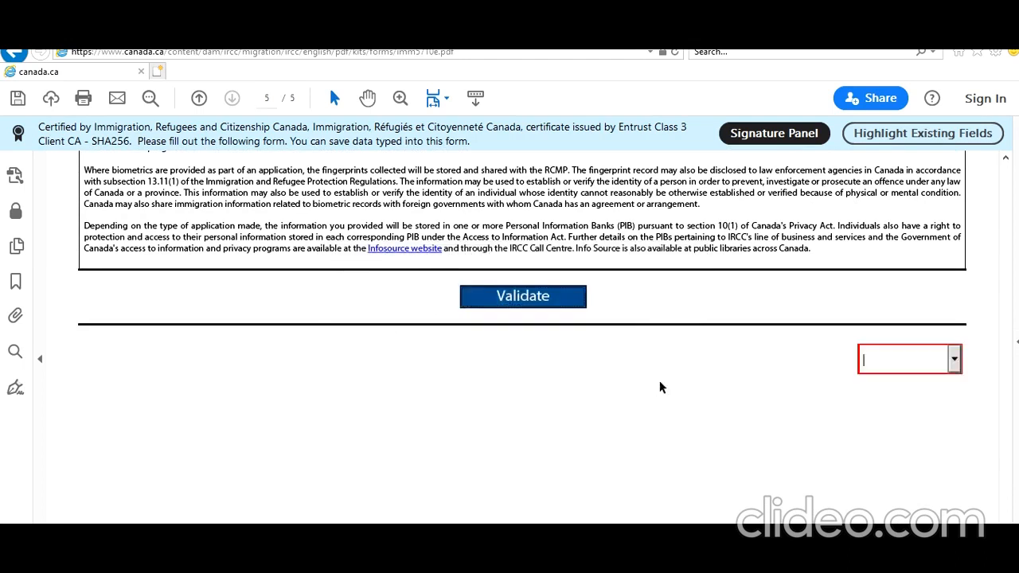
{"action": "left_click", "coordinate": [954, 359]}
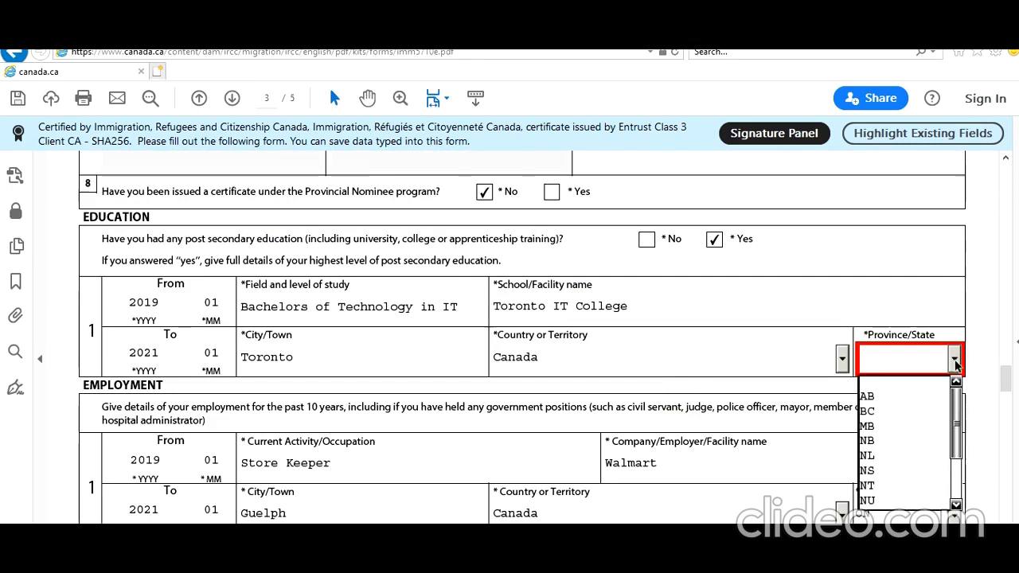
{"action": "scroll", "coordinate": [910, 443], "scroll_direction": "down", "scroll_amount": 2}
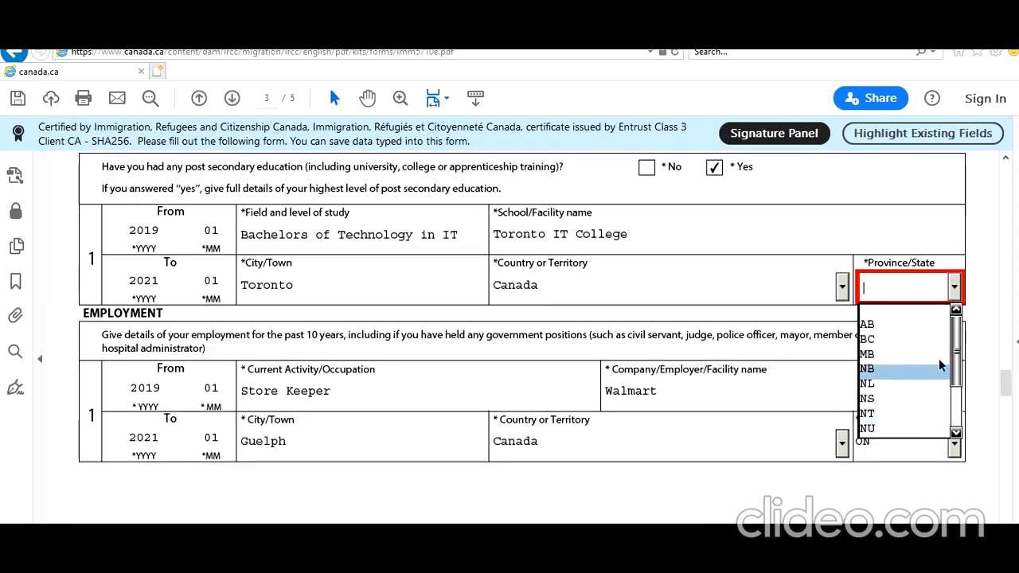
{"action": "left_click_drag", "start_coordinate": [955, 355], "coordinate": [1007, 510]}
{"action": "left_click", "coordinate": [904, 370]}
{"action": "left_click", "coordinate": [504, 382]}
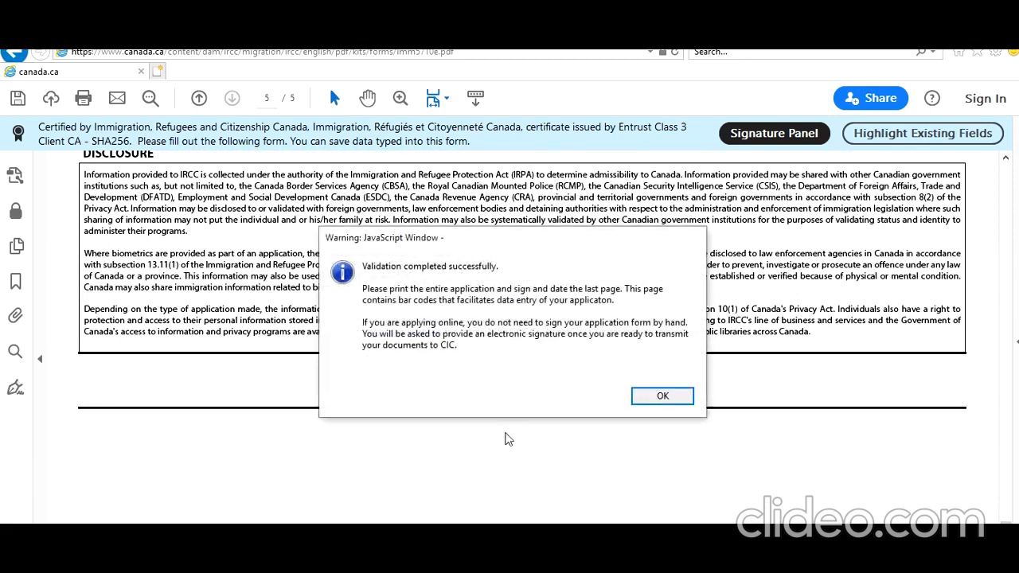
- Acknowledge the successful validation and scroll from the barcode page back up to page 1
{"action": "left_click", "coordinate": [658, 403]}
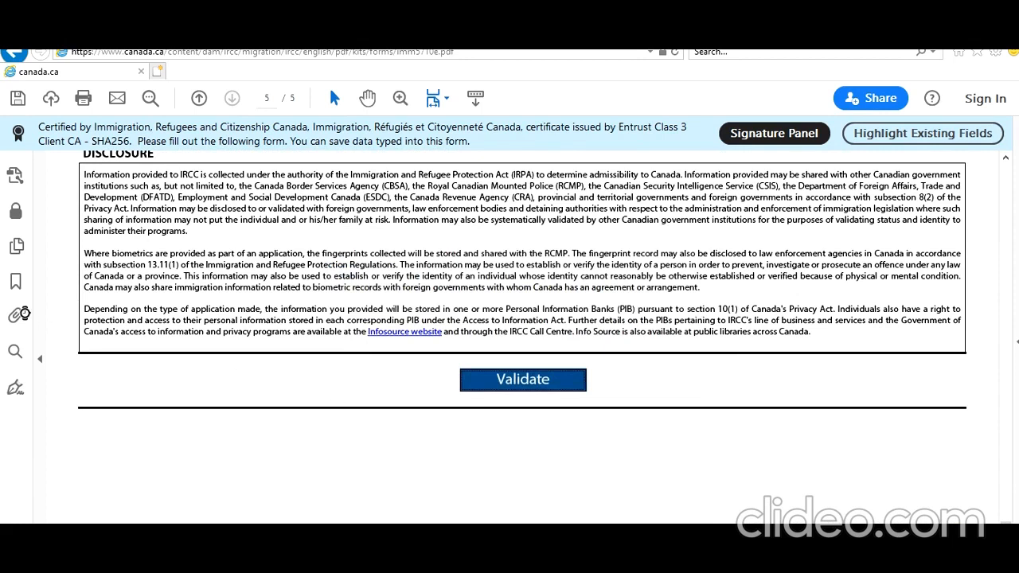
{"action": "scroll", "coordinate": [209, 312], "scroll_direction": "down", "scroll_amount": 5}
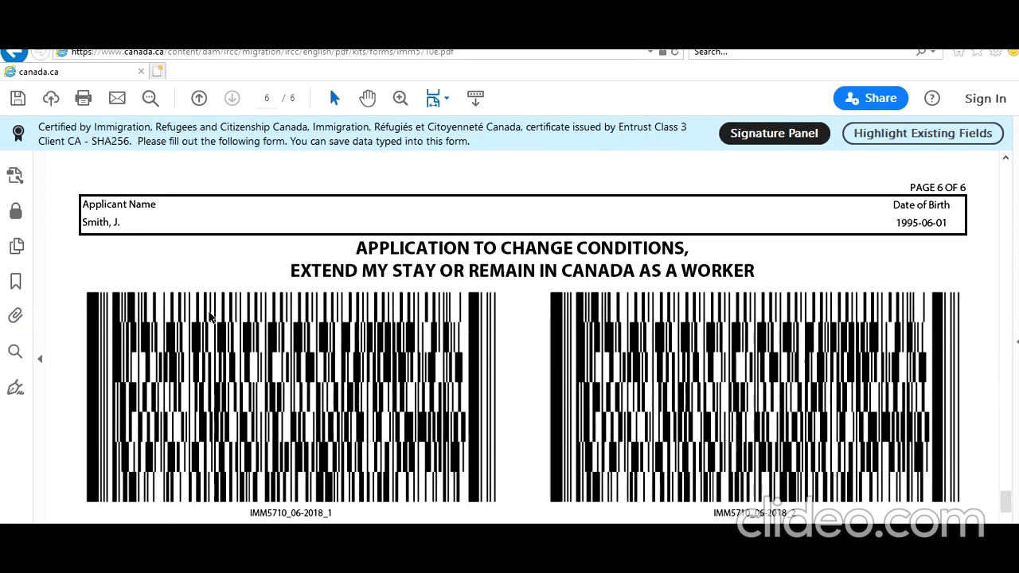
{"action": "scroll", "coordinate": [208, 312], "scroll_direction": "up", "scroll_amount": 2}
{"action": "scroll", "coordinate": [208, 310], "scroll_direction": "up", "scroll_amount": 15}
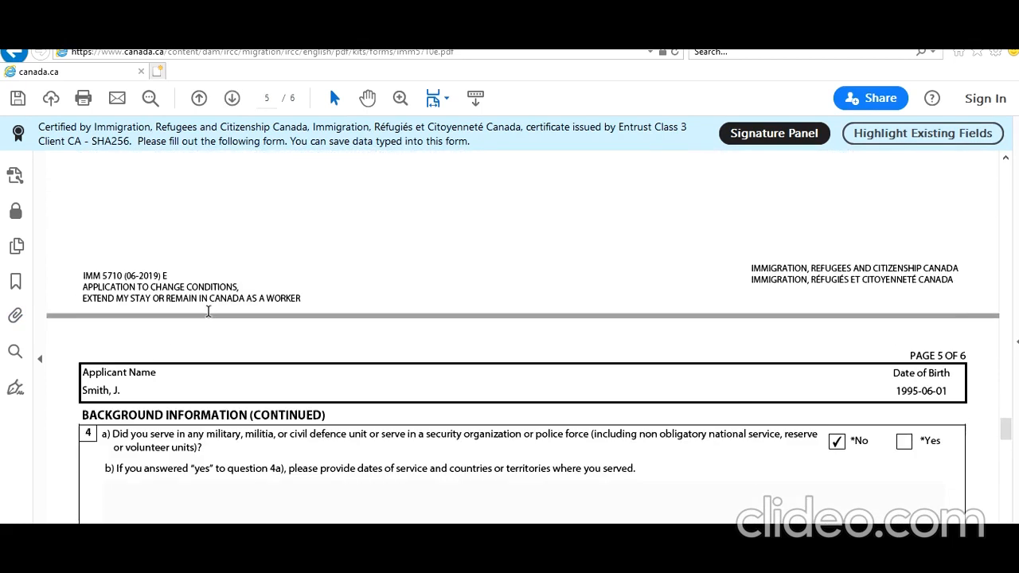
{"action": "scroll", "coordinate": [208, 311], "scroll_direction": "up", "scroll_amount": 15}
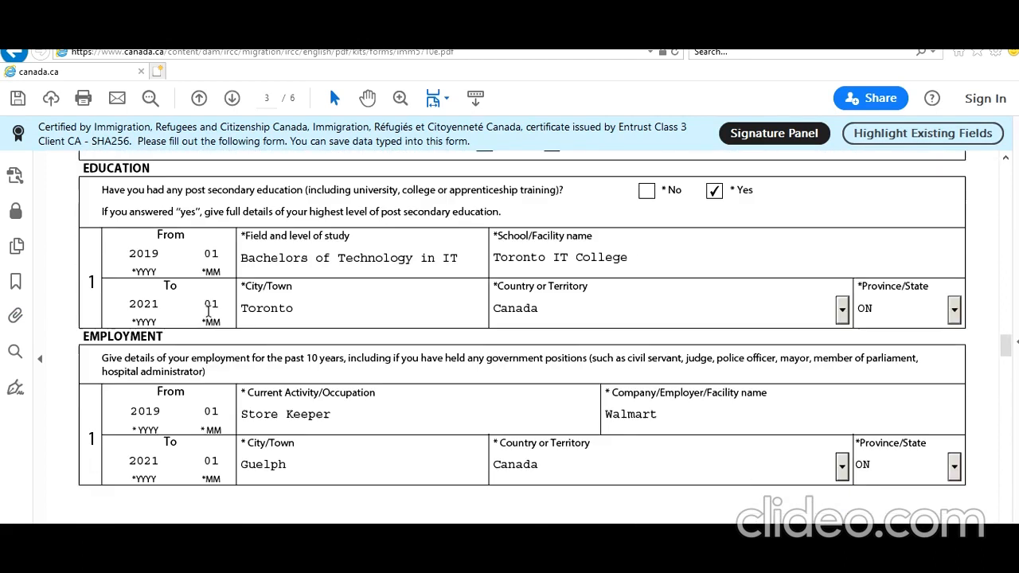
{"action": "scroll", "coordinate": [207, 311], "scroll_direction": "up", "scroll_amount": 15}
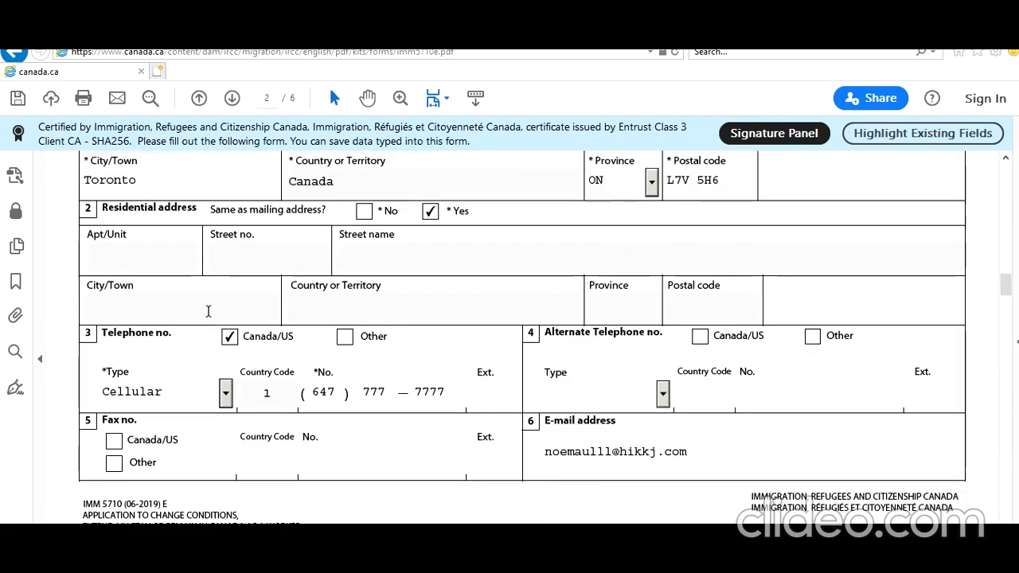
{"action": "scroll", "coordinate": [207, 312], "scroll_direction": "up", "scroll_amount": 15}
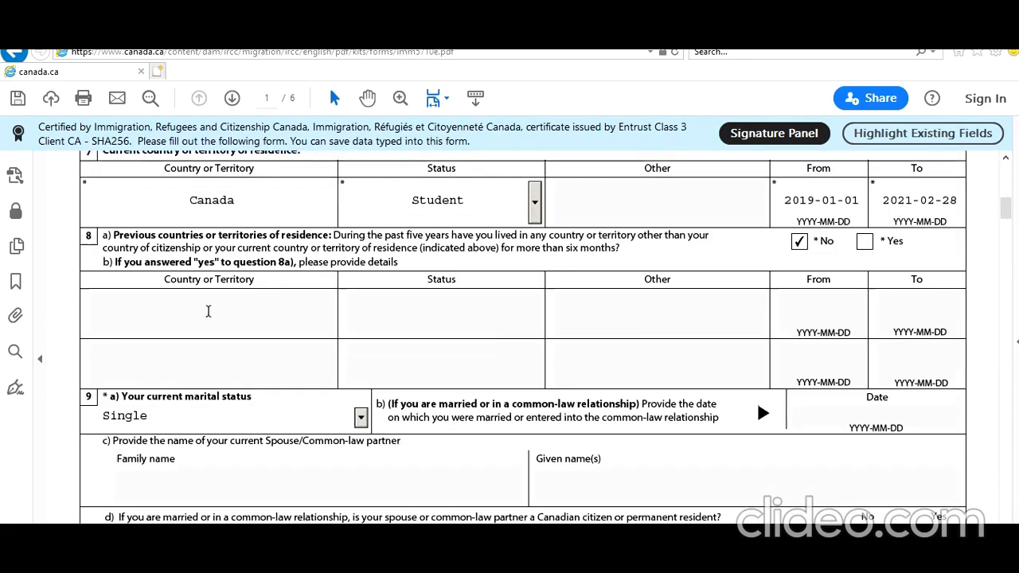
{"action": "scroll", "coordinate": [208, 311], "scroll_direction": "up", "scroll_amount": 5}
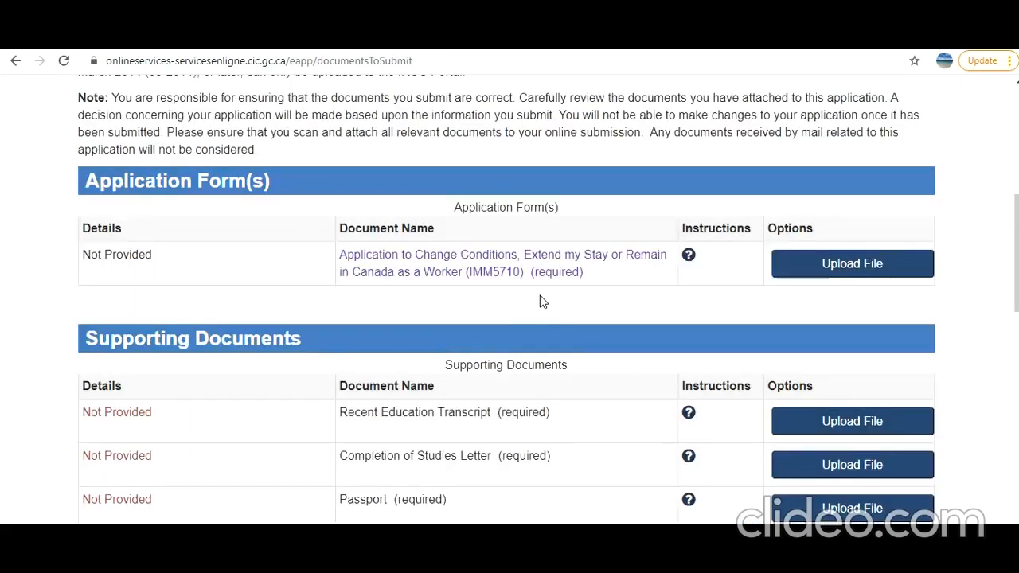
- Scroll through the checklist's Supporting Documents, Optional Documents and Fees sections
{"action": "scroll", "coordinate": [541, 301], "scroll_direction": "down", "scroll_amount": 5}
{"action": "scroll", "coordinate": [541, 301], "scroll_direction": "up", "scroll_amount": 3}
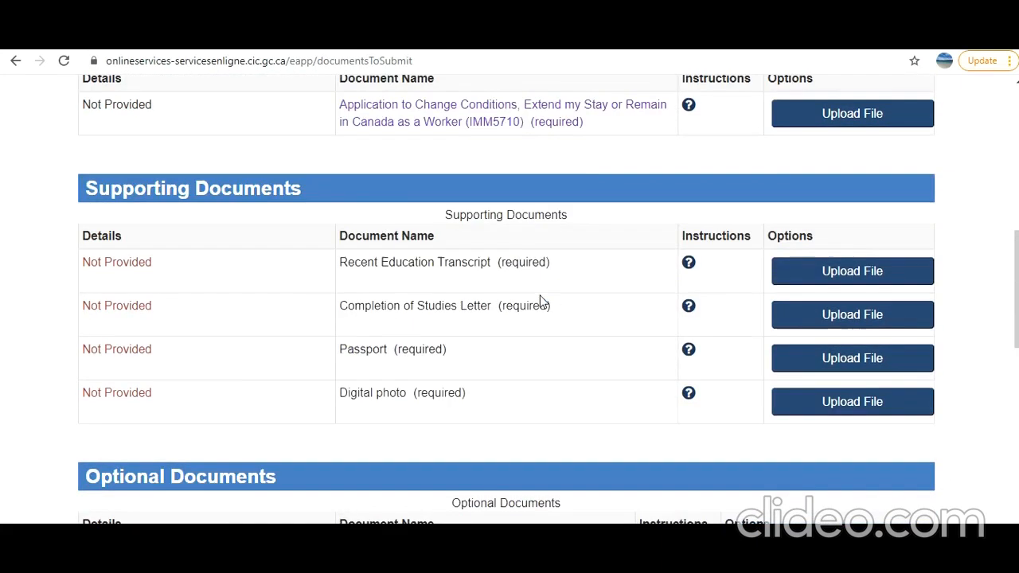
{"action": "scroll", "coordinate": [549, 180], "scroll_direction": "down", "scroll_amount": 1}
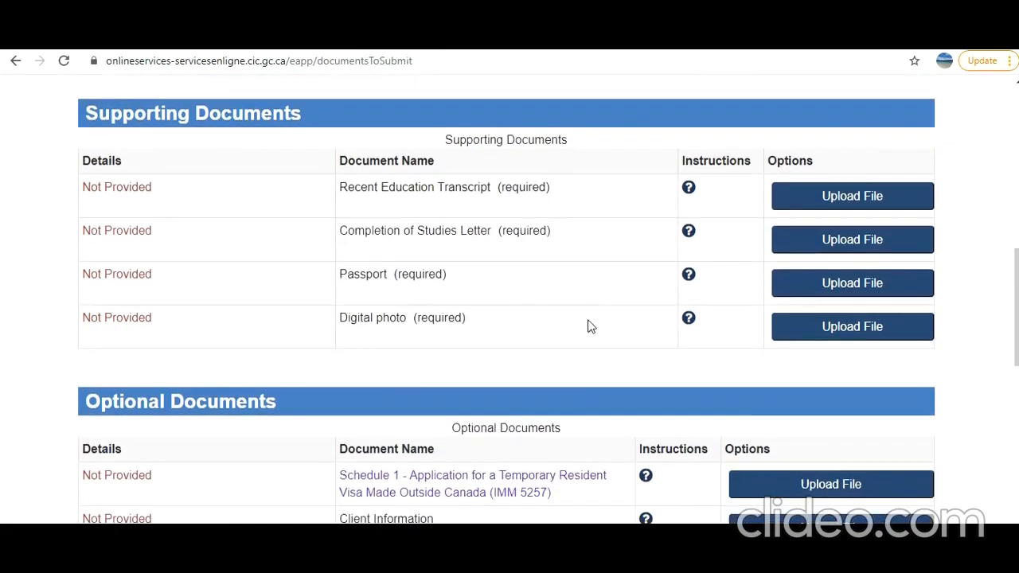
{"action": "scroll", "coordinate": [598, 324], "scroll_direction": "down", "scroll_amount": 2}
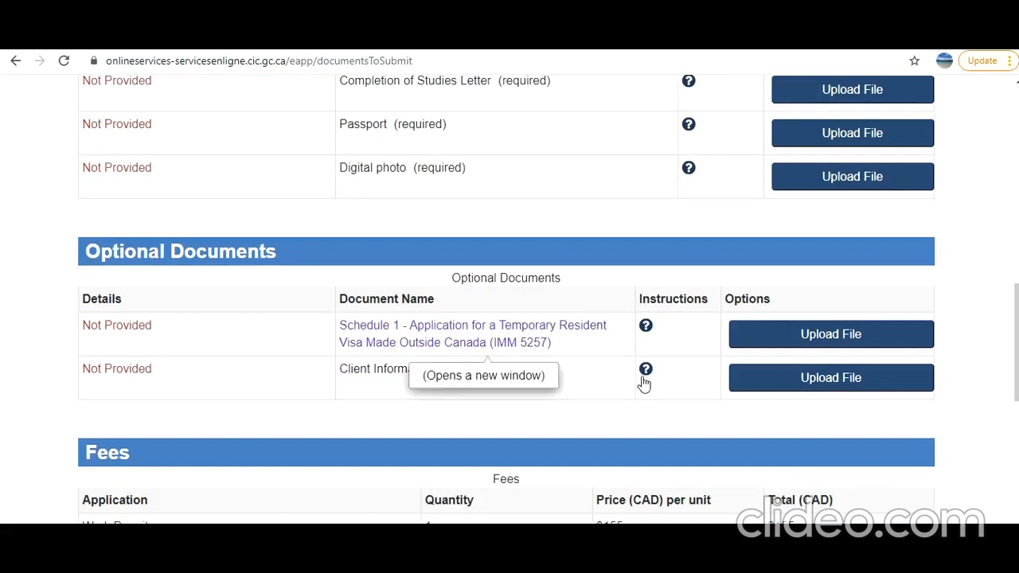
{"action": "scroll", "coordinate": [655, 398], "scroll_direction": "down", "scroll_amount": 5}
{"action": "scroll", "coordinate": [693, 283], "scroll_direction": "up", "scroll_amount": 4}
{"action": "scroll", "coordinate": [835, 318], "scroll_direction": "down", "scroll_amount": 4}
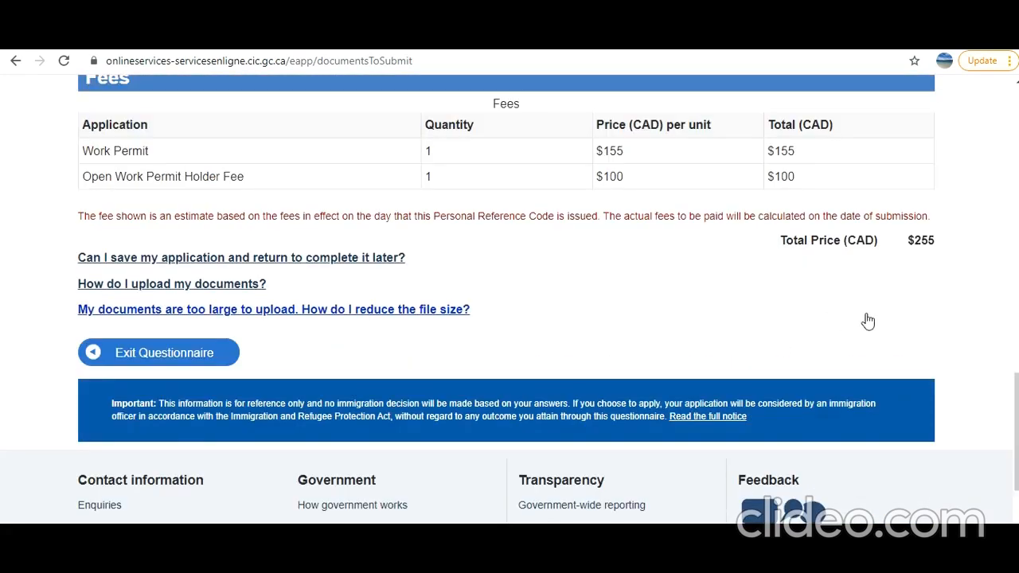
{"action": "scroll", "coordinate": [648, 311], "scroll_direction": "up", "scroll_amount": 5}
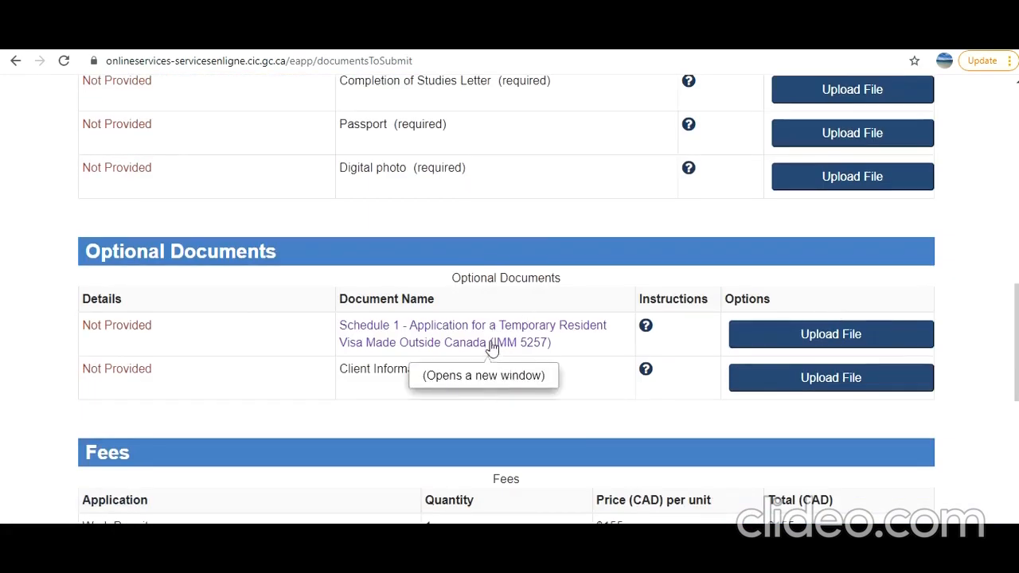